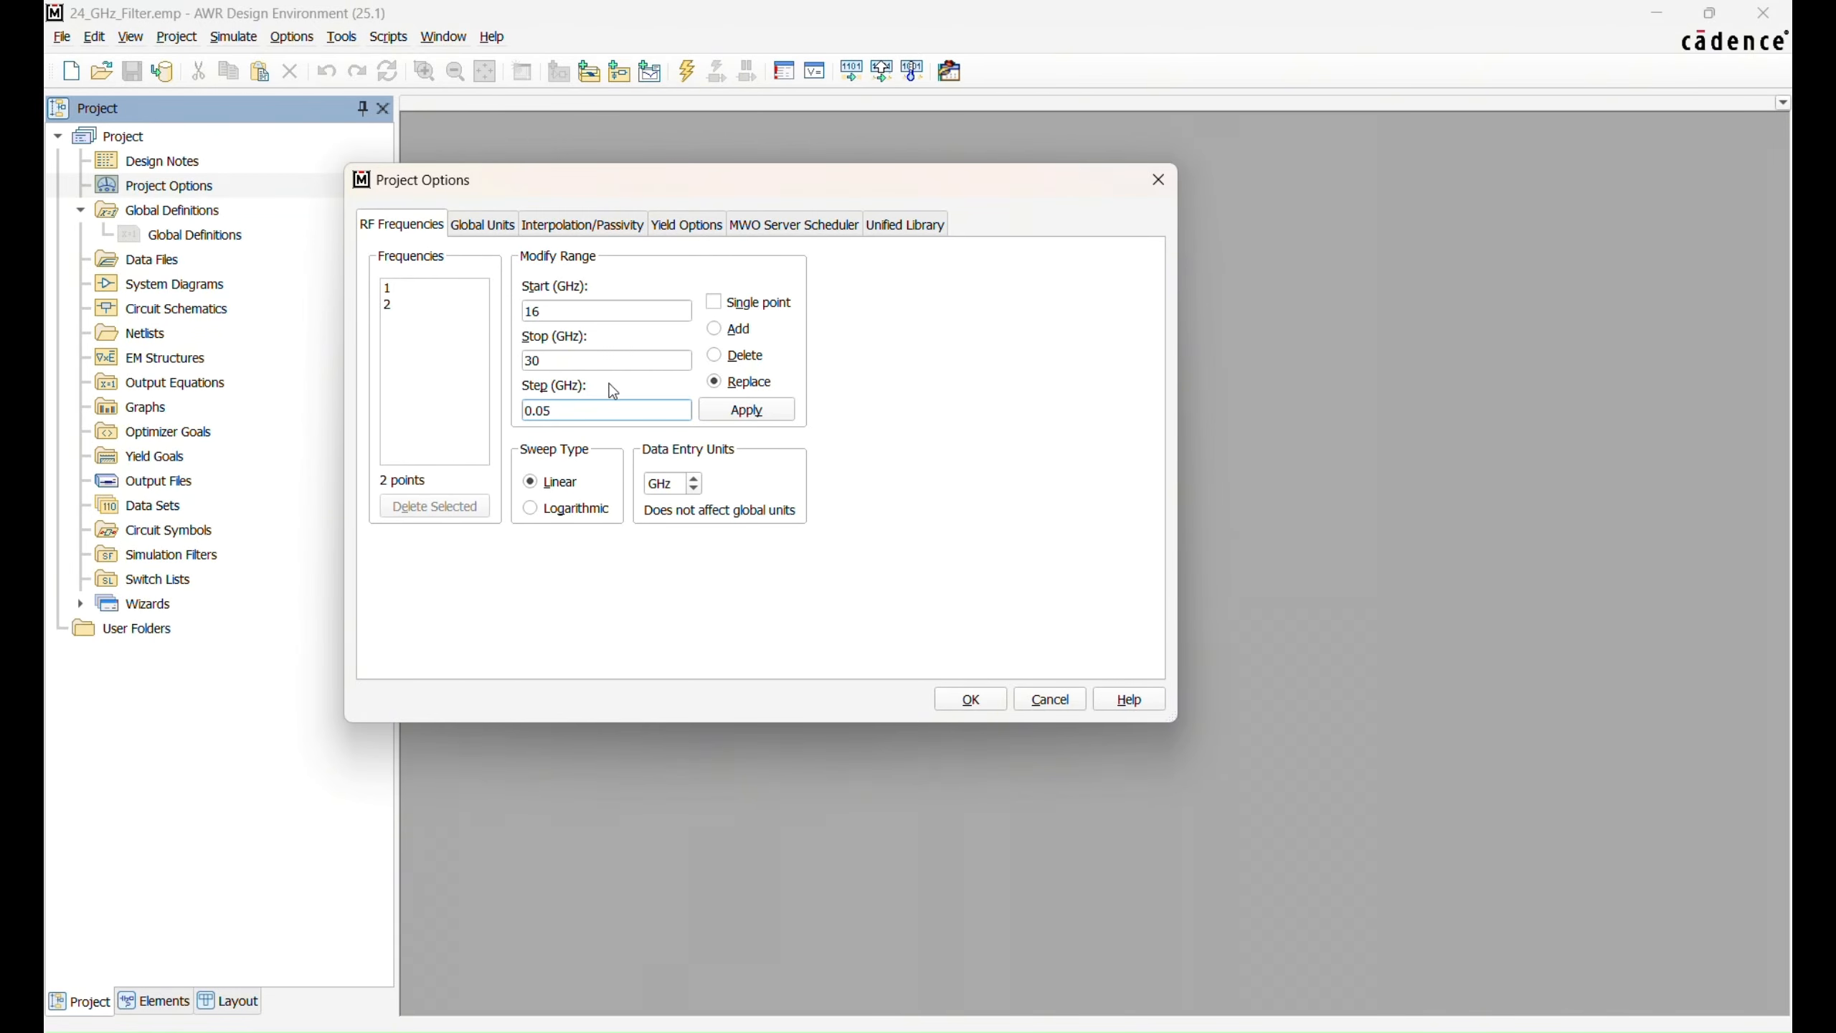
Step: Replace the project's RF frequencies with a linear 16 to 30 GHz sweep in 0.05 GHz steps and accept the options
left_click(755, 416)
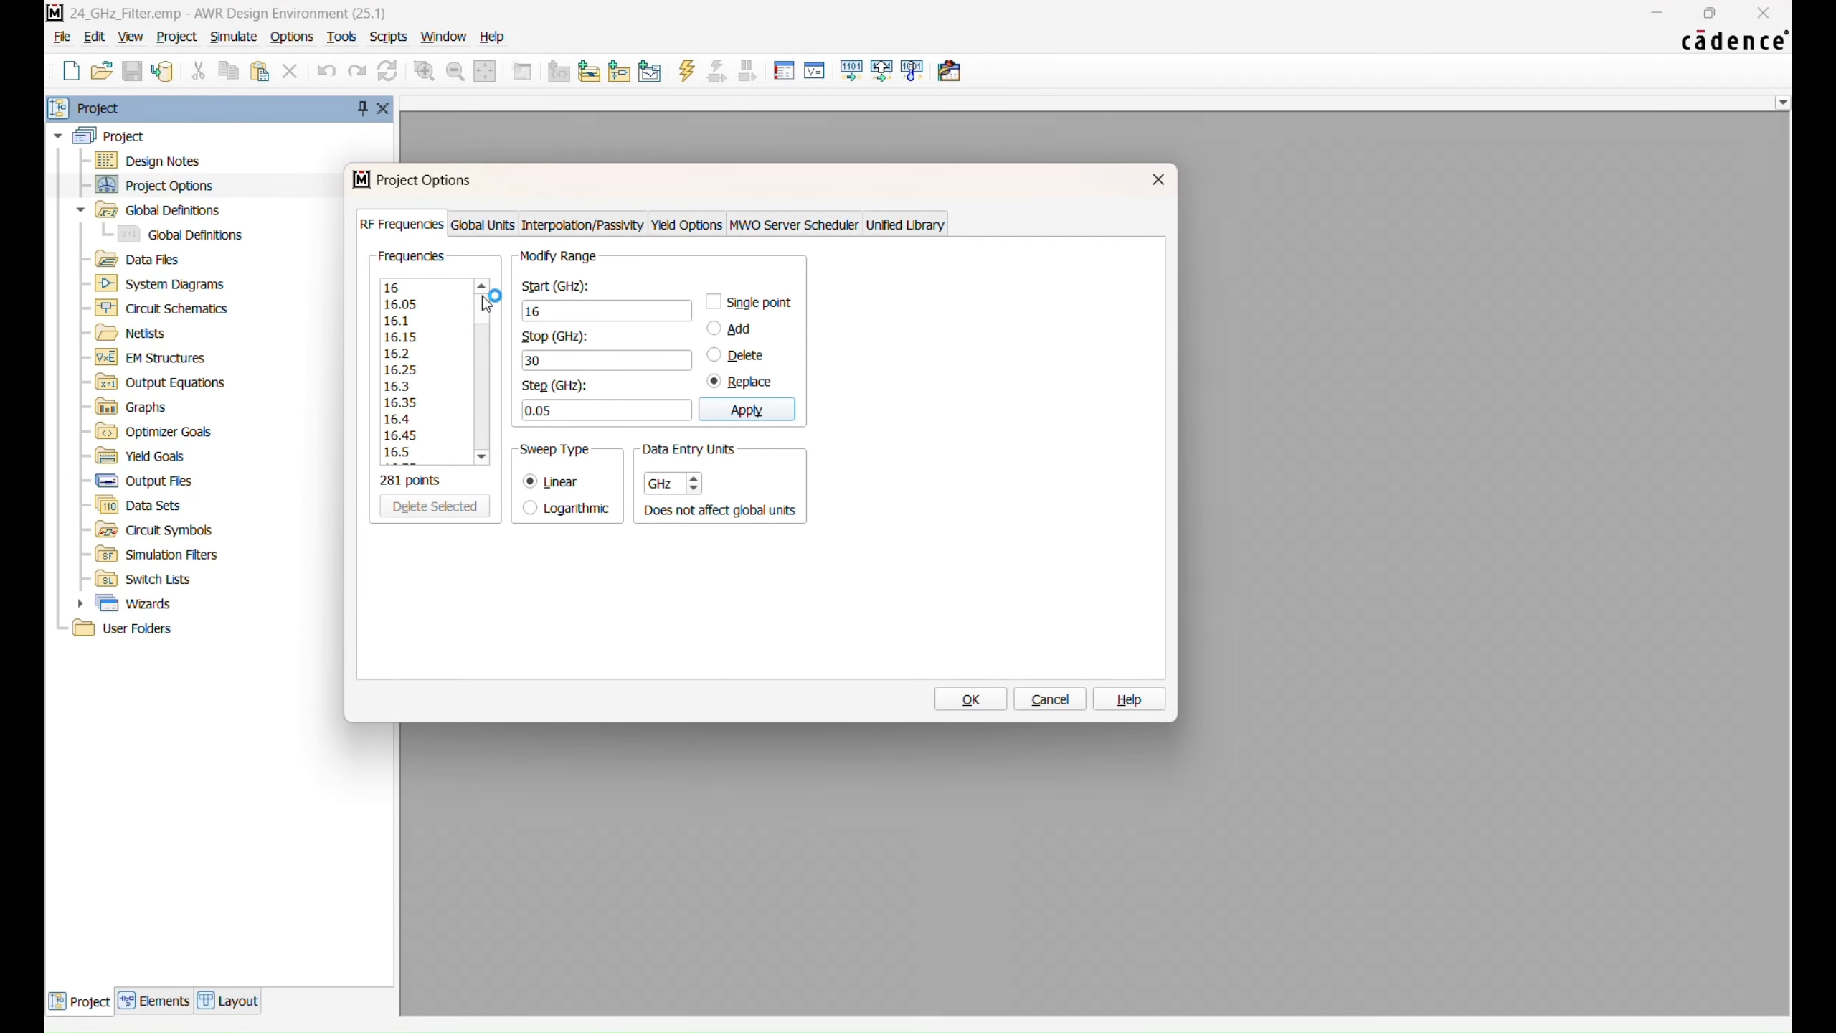
mouse_move(483, 296)
left_mouse_down()
mouse_move(487, 428)
mouse_move(484, 298)
left_mouse_up()
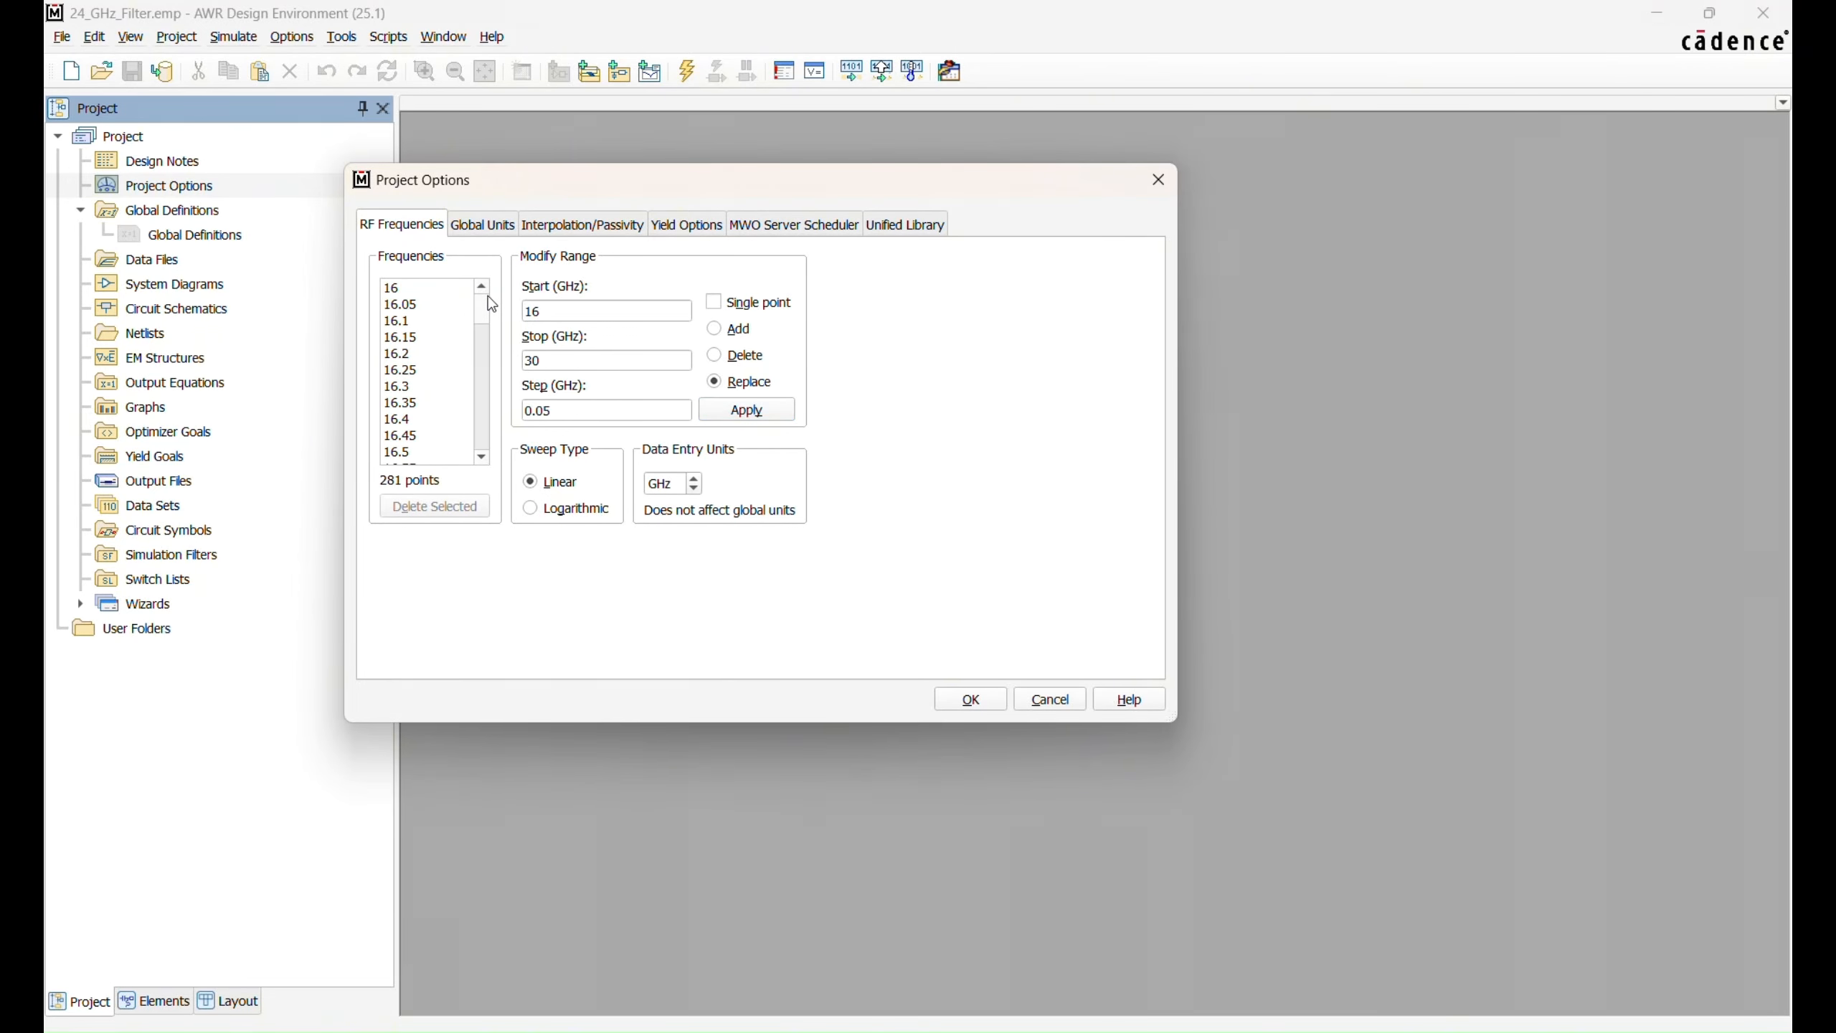
left_click(971, 699)
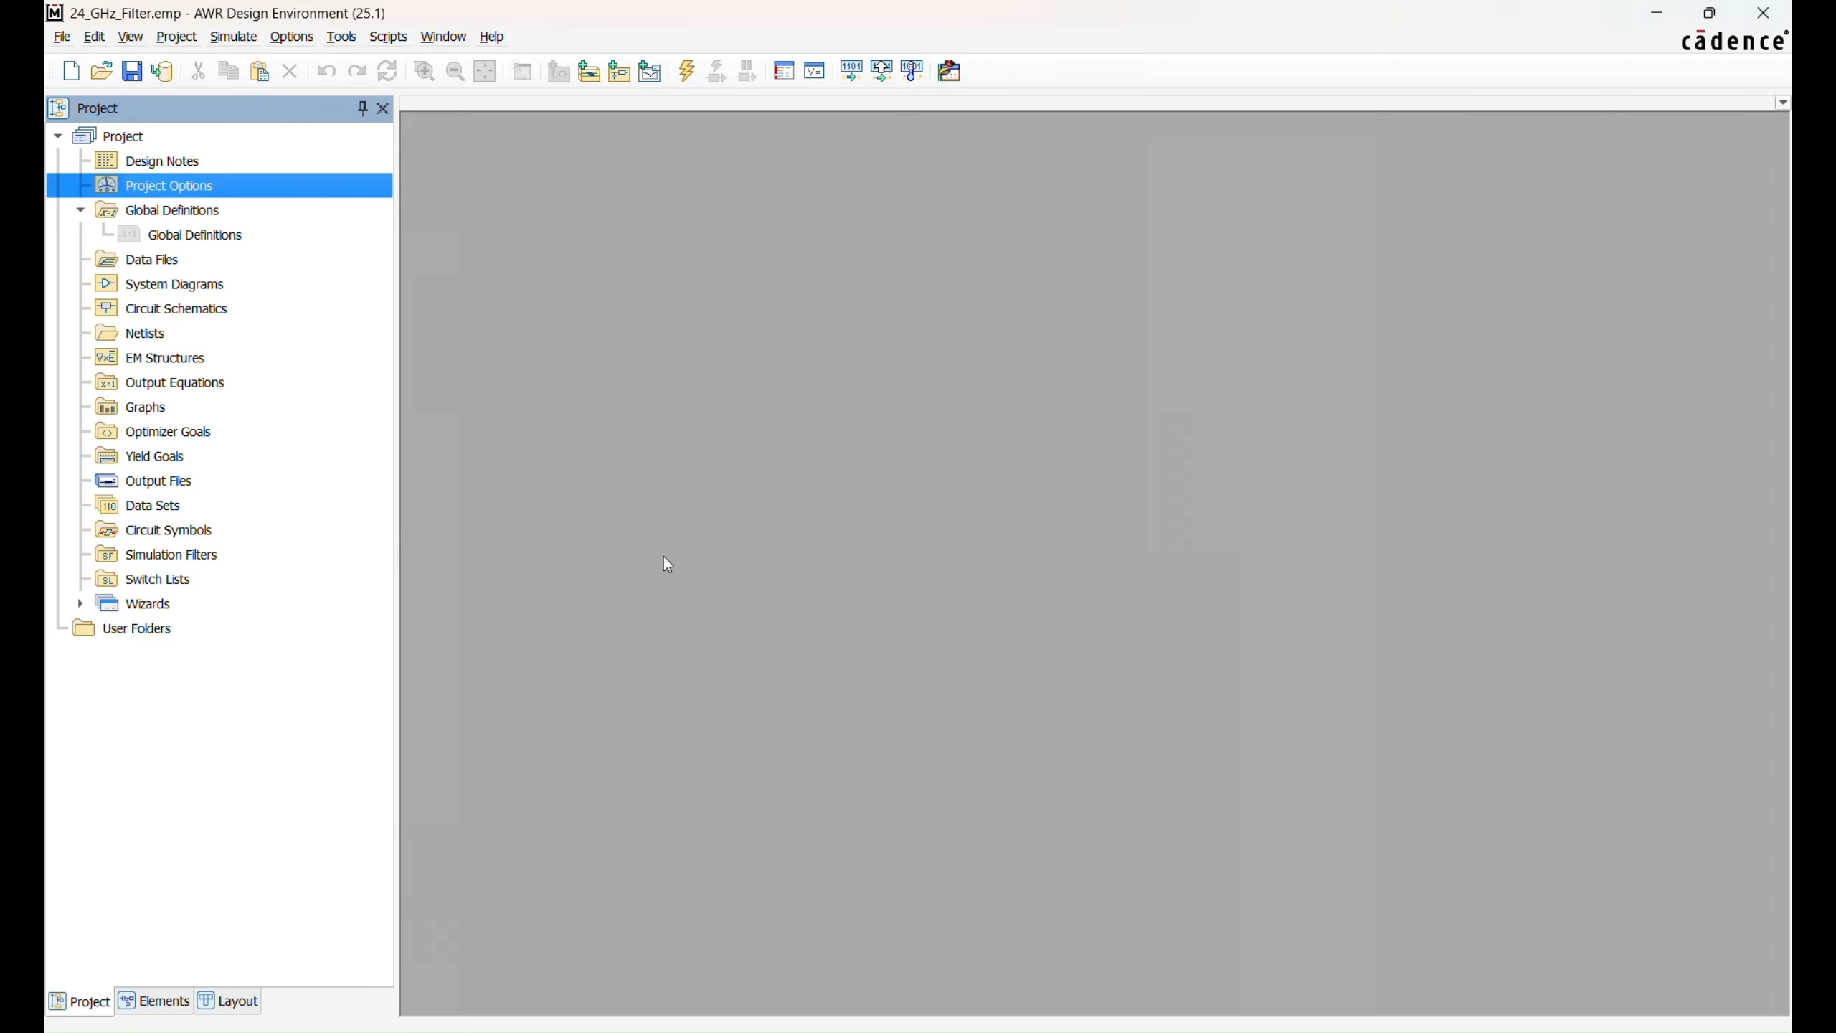
Step: Create a new circuit schematic named Filter_ClosedForm and maximize its window
left_click(172, 313)
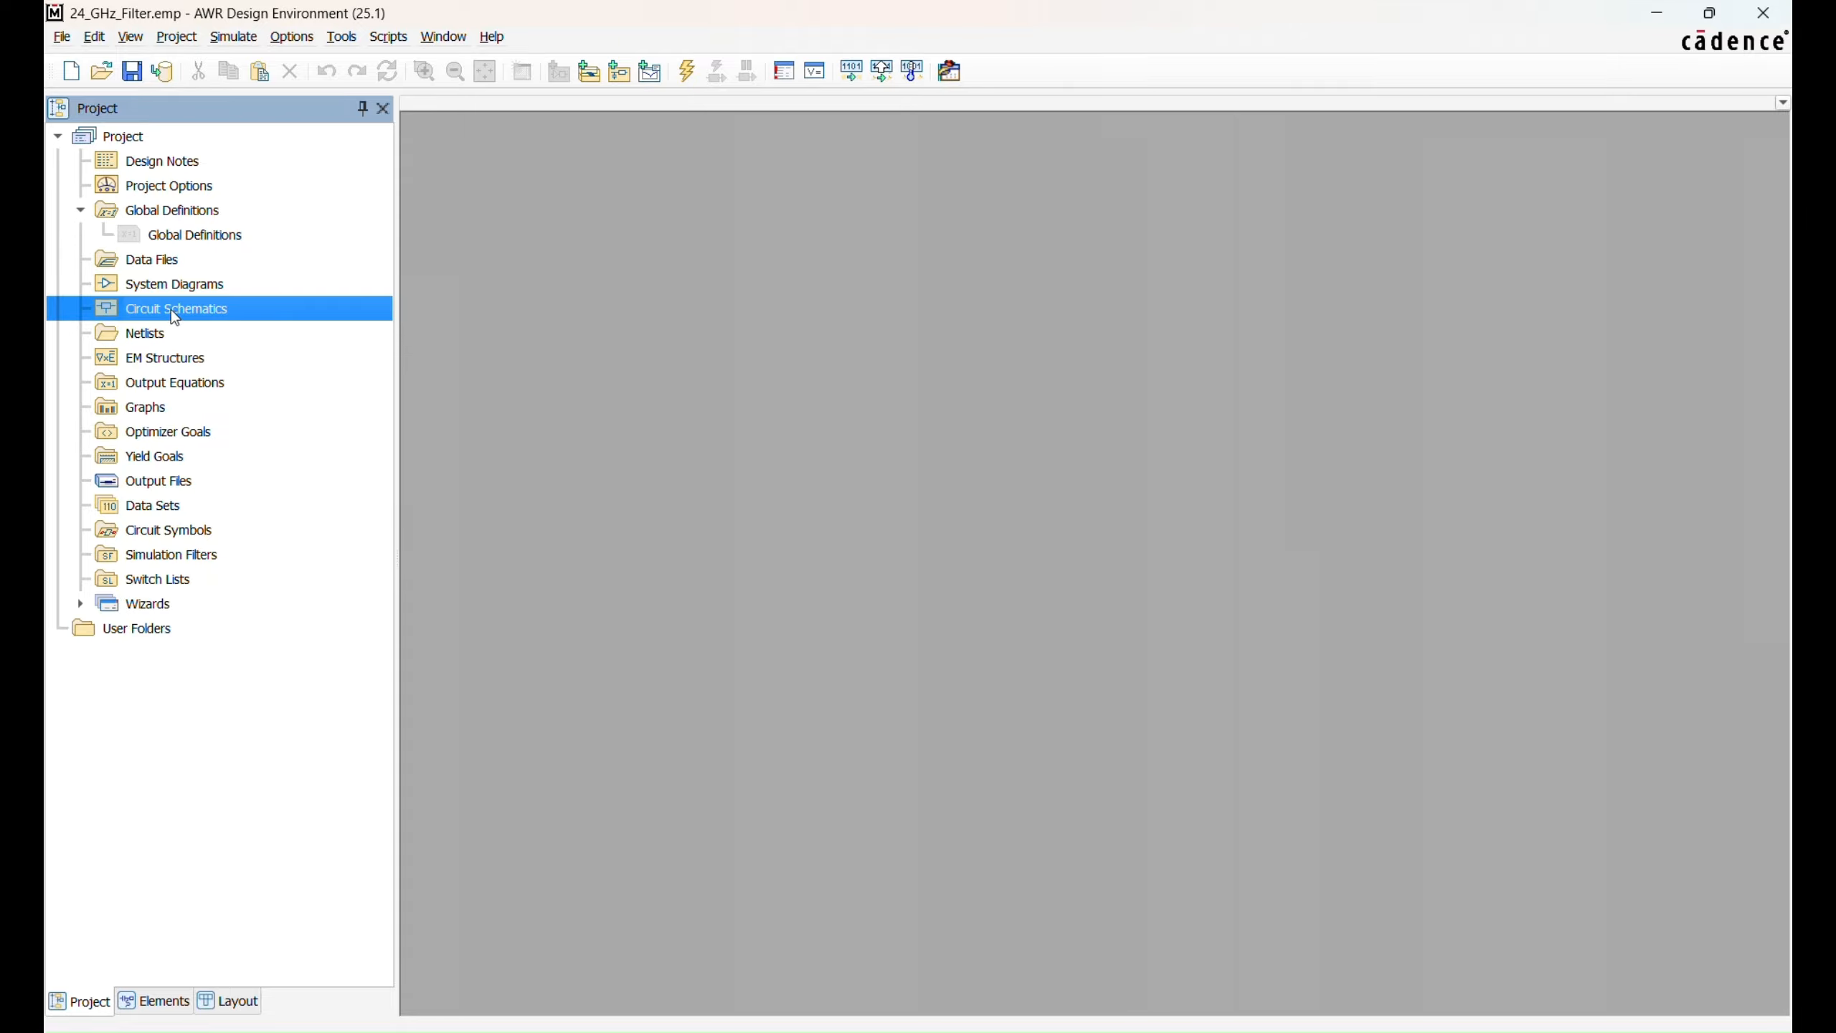
right_click(172, 313)
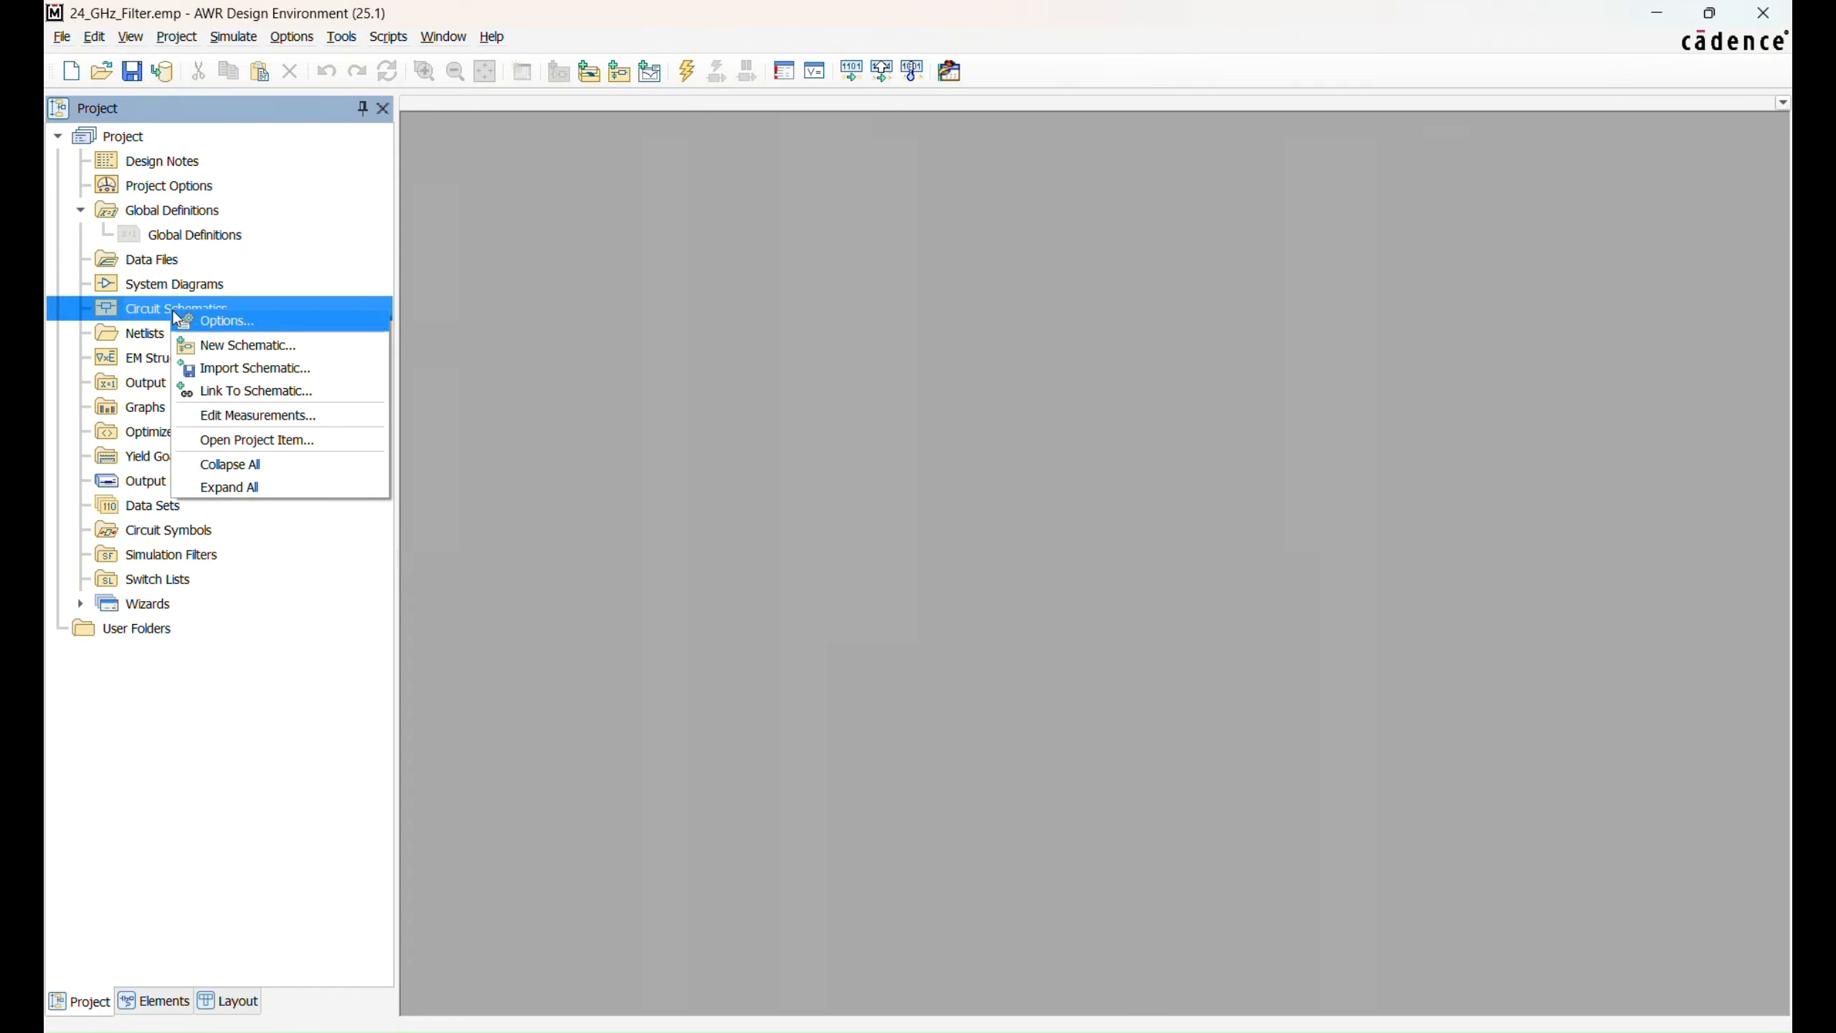
left_click(217, 352)
left_click_drag(566, 470, 426, 470)
triple_click(541, 467)
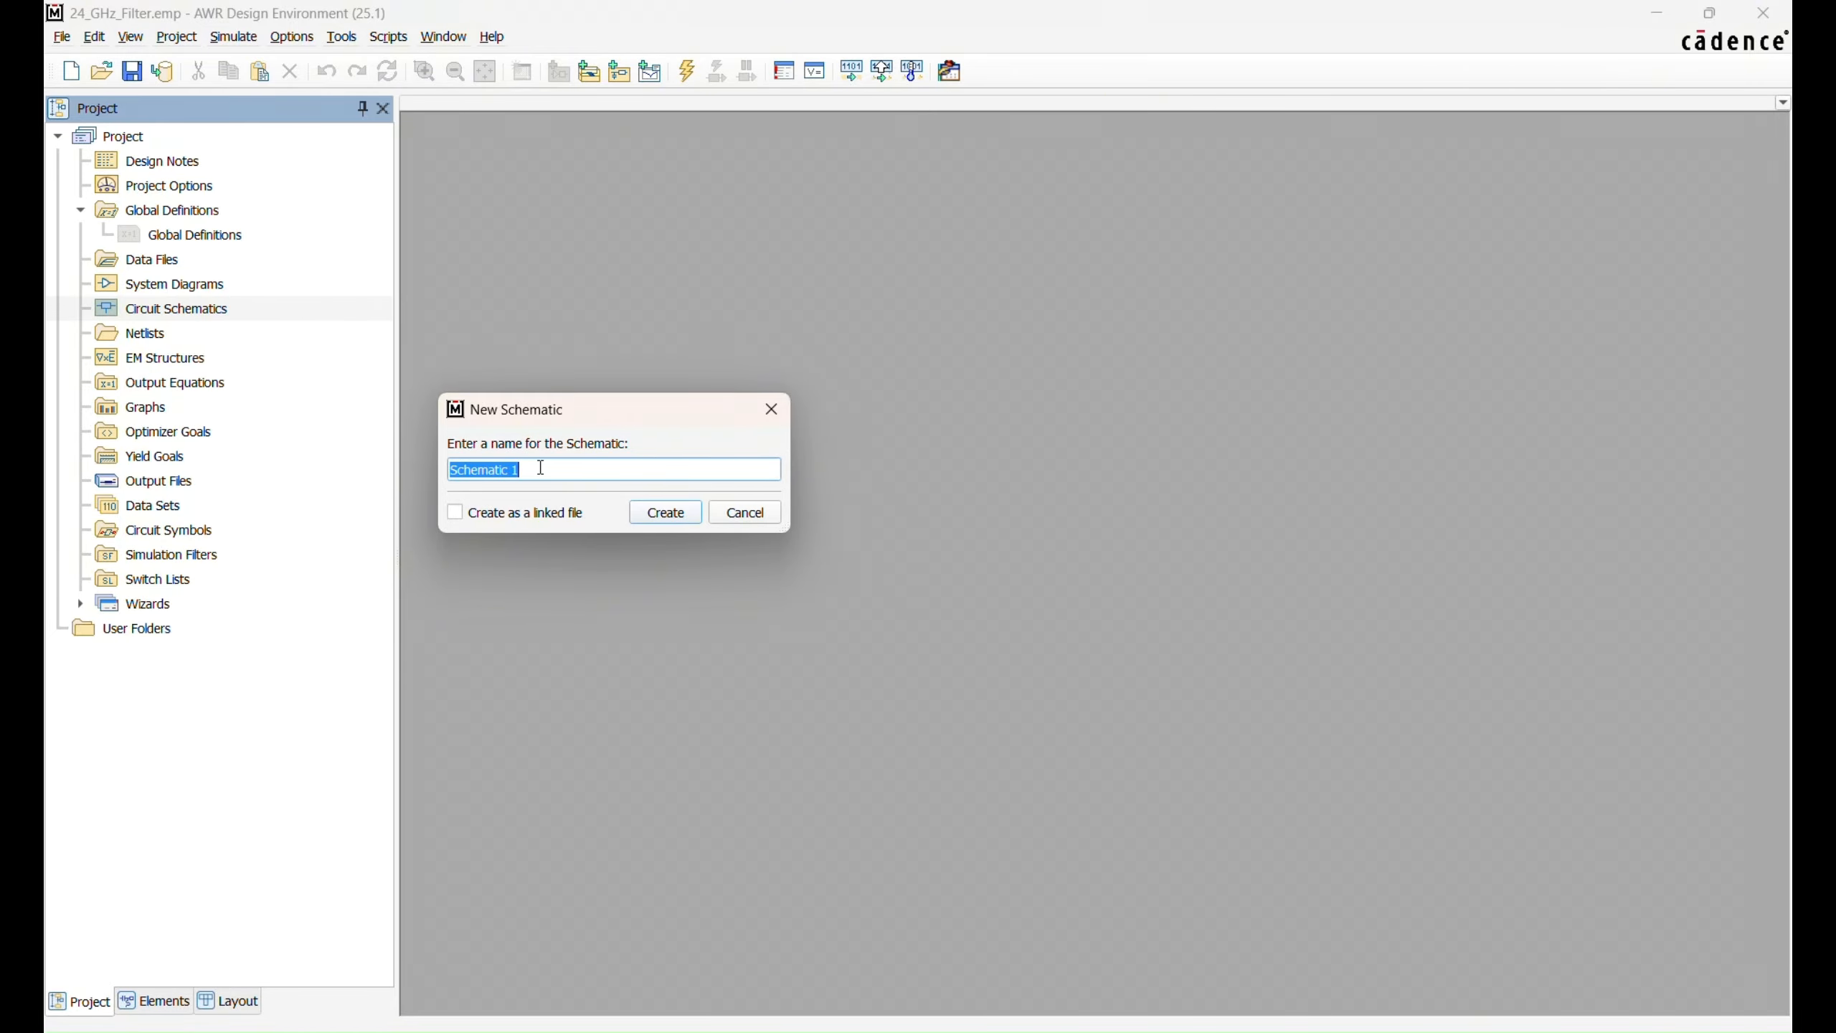
key("BackSpace")
type("Filter_ClosedForm")
key("Return")
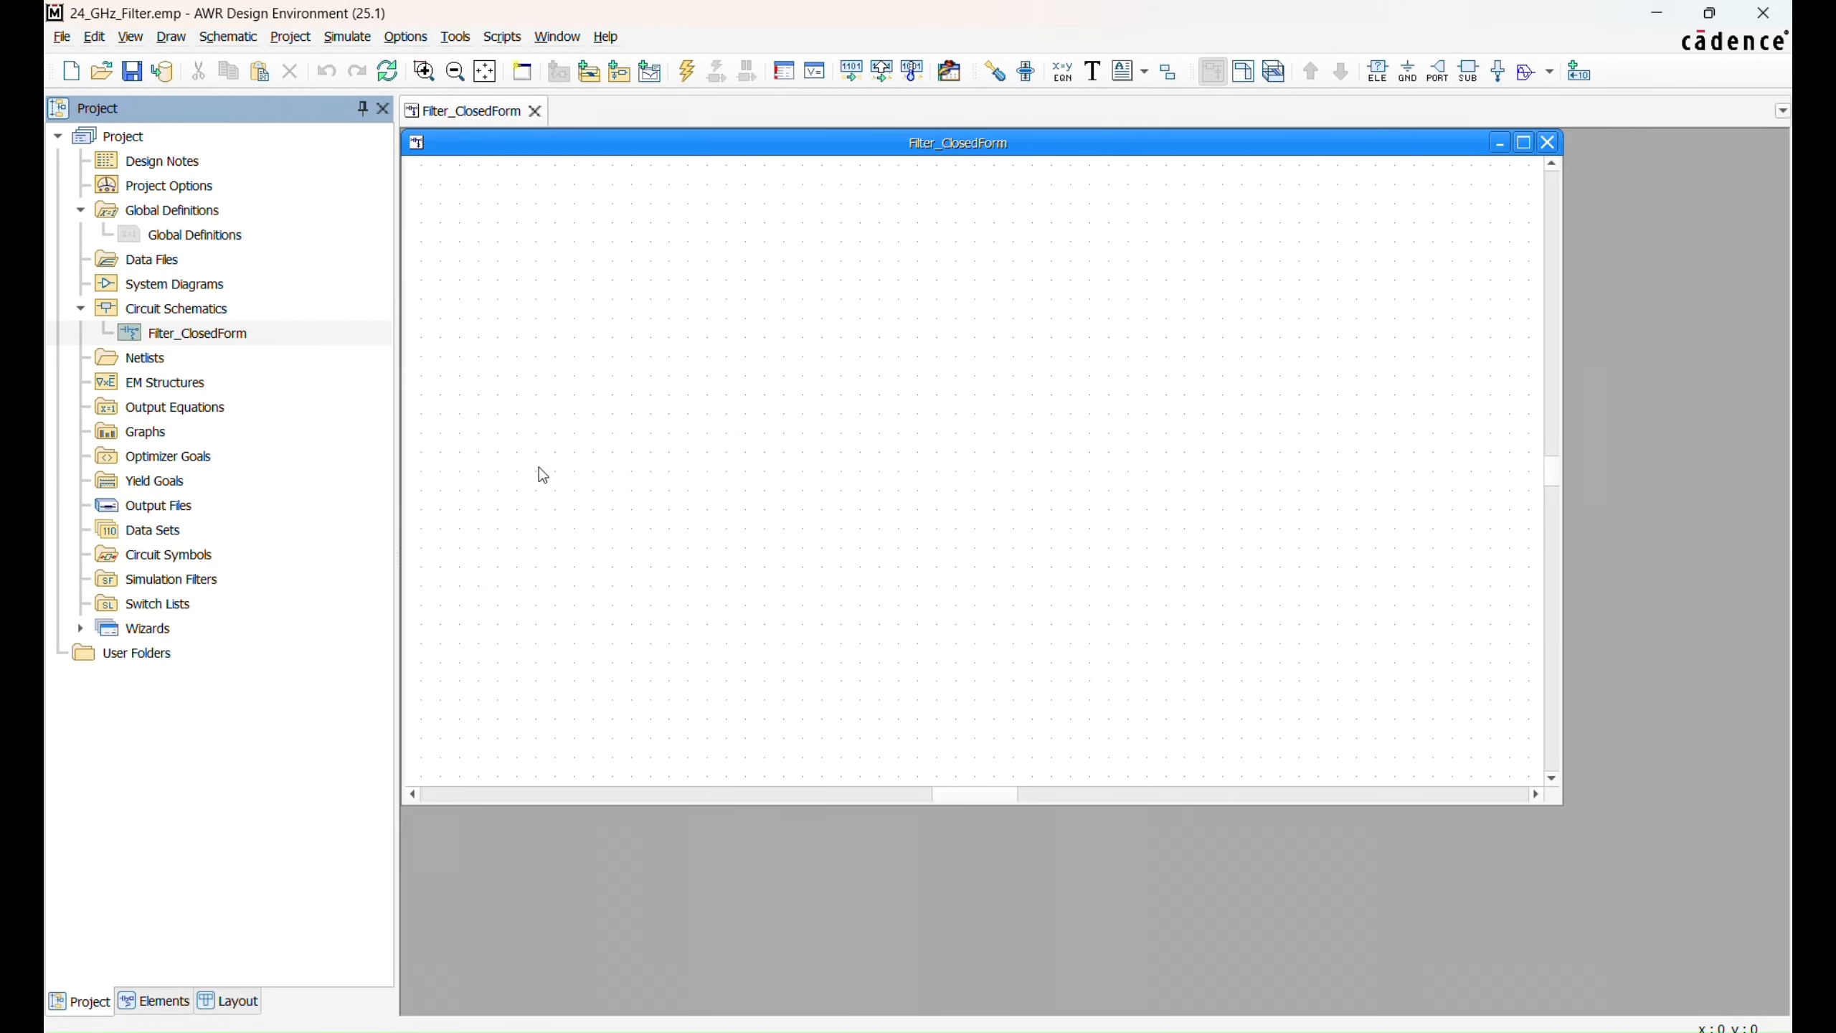
left_click(1523, 147)
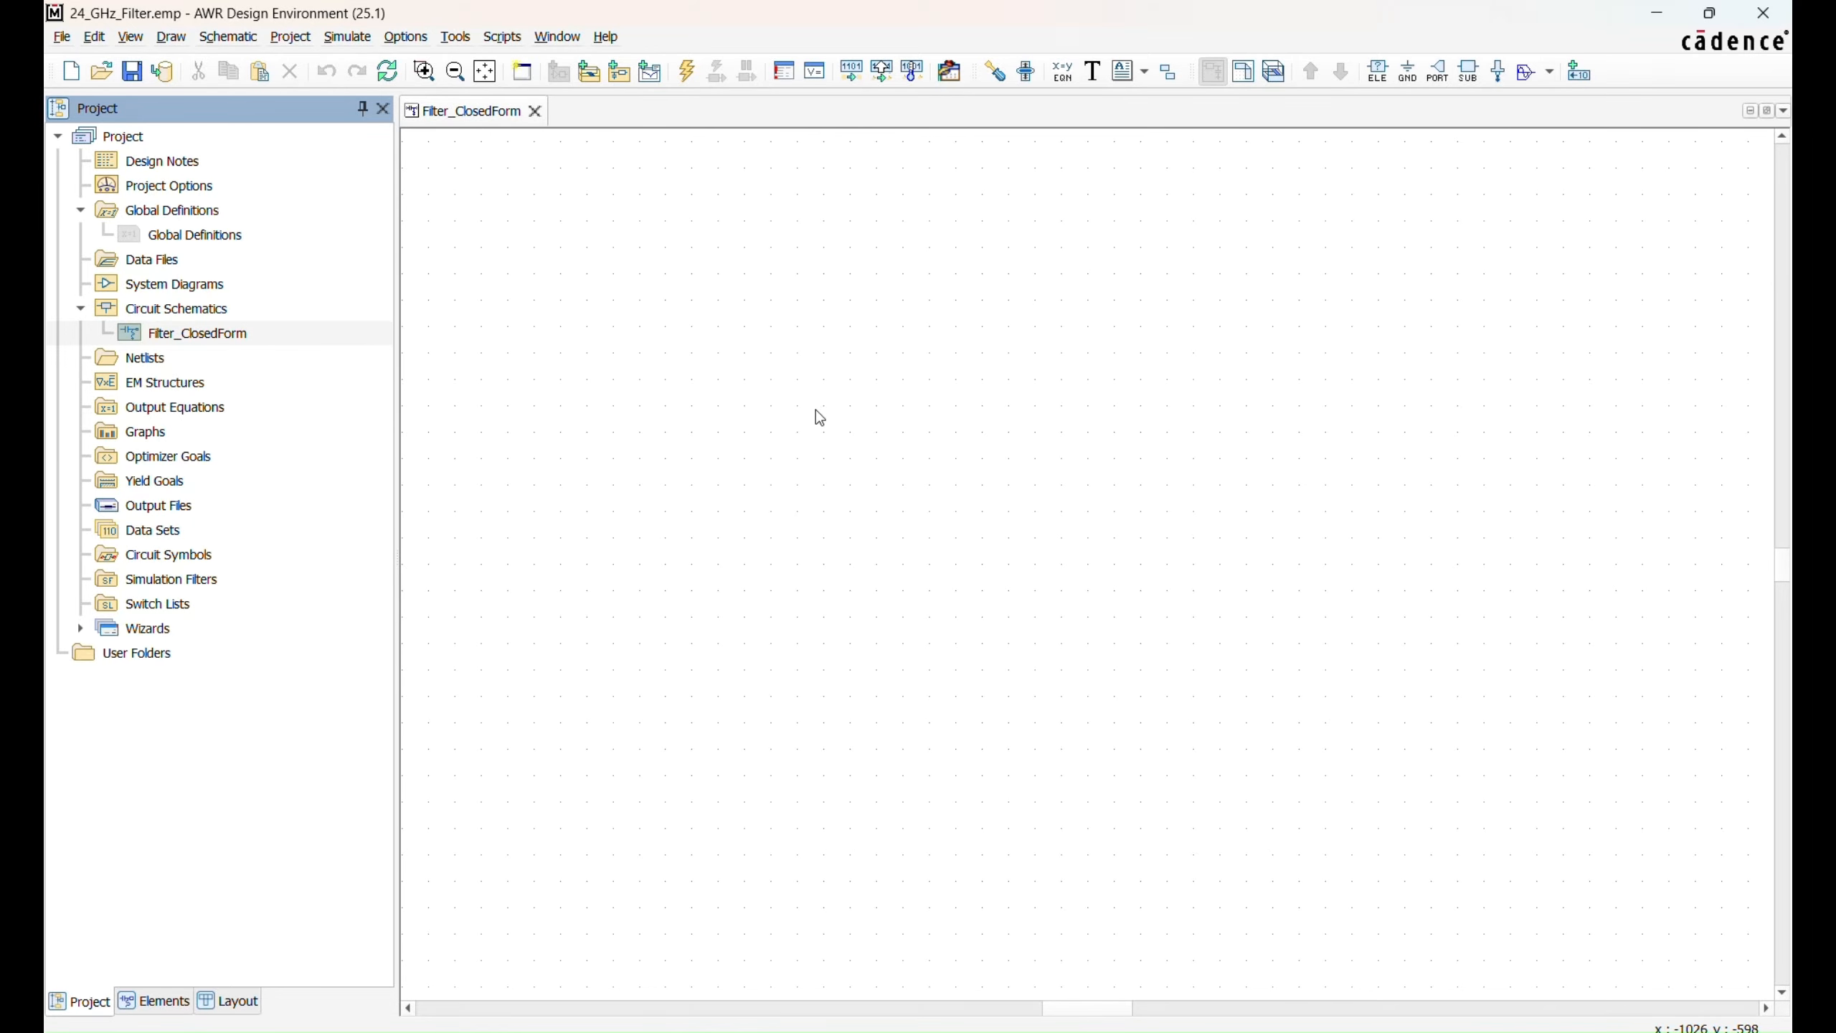
Step: Place a closed-form microstrip line (MLIN) from the Microstrip Lines models in the left part of the schematic
key("ctrl+l")
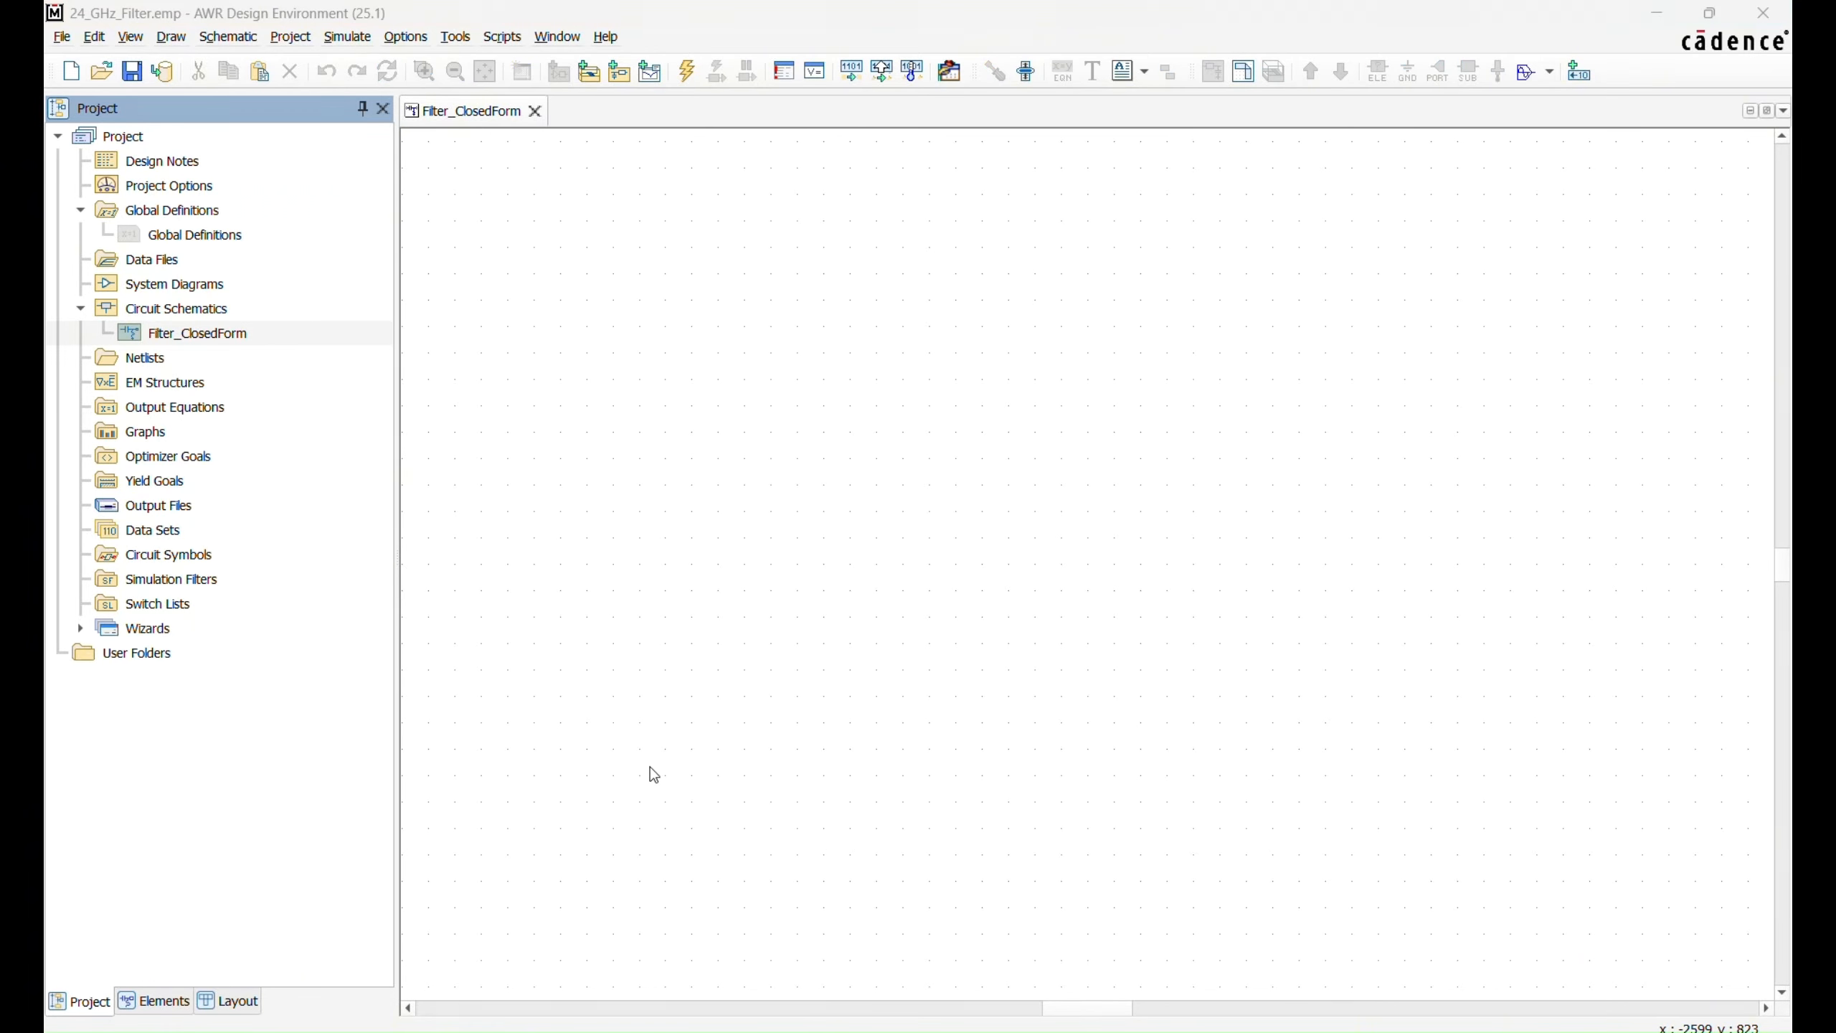
left_click(156, 1001)
left_click_drag(317, 288, 298, 669)
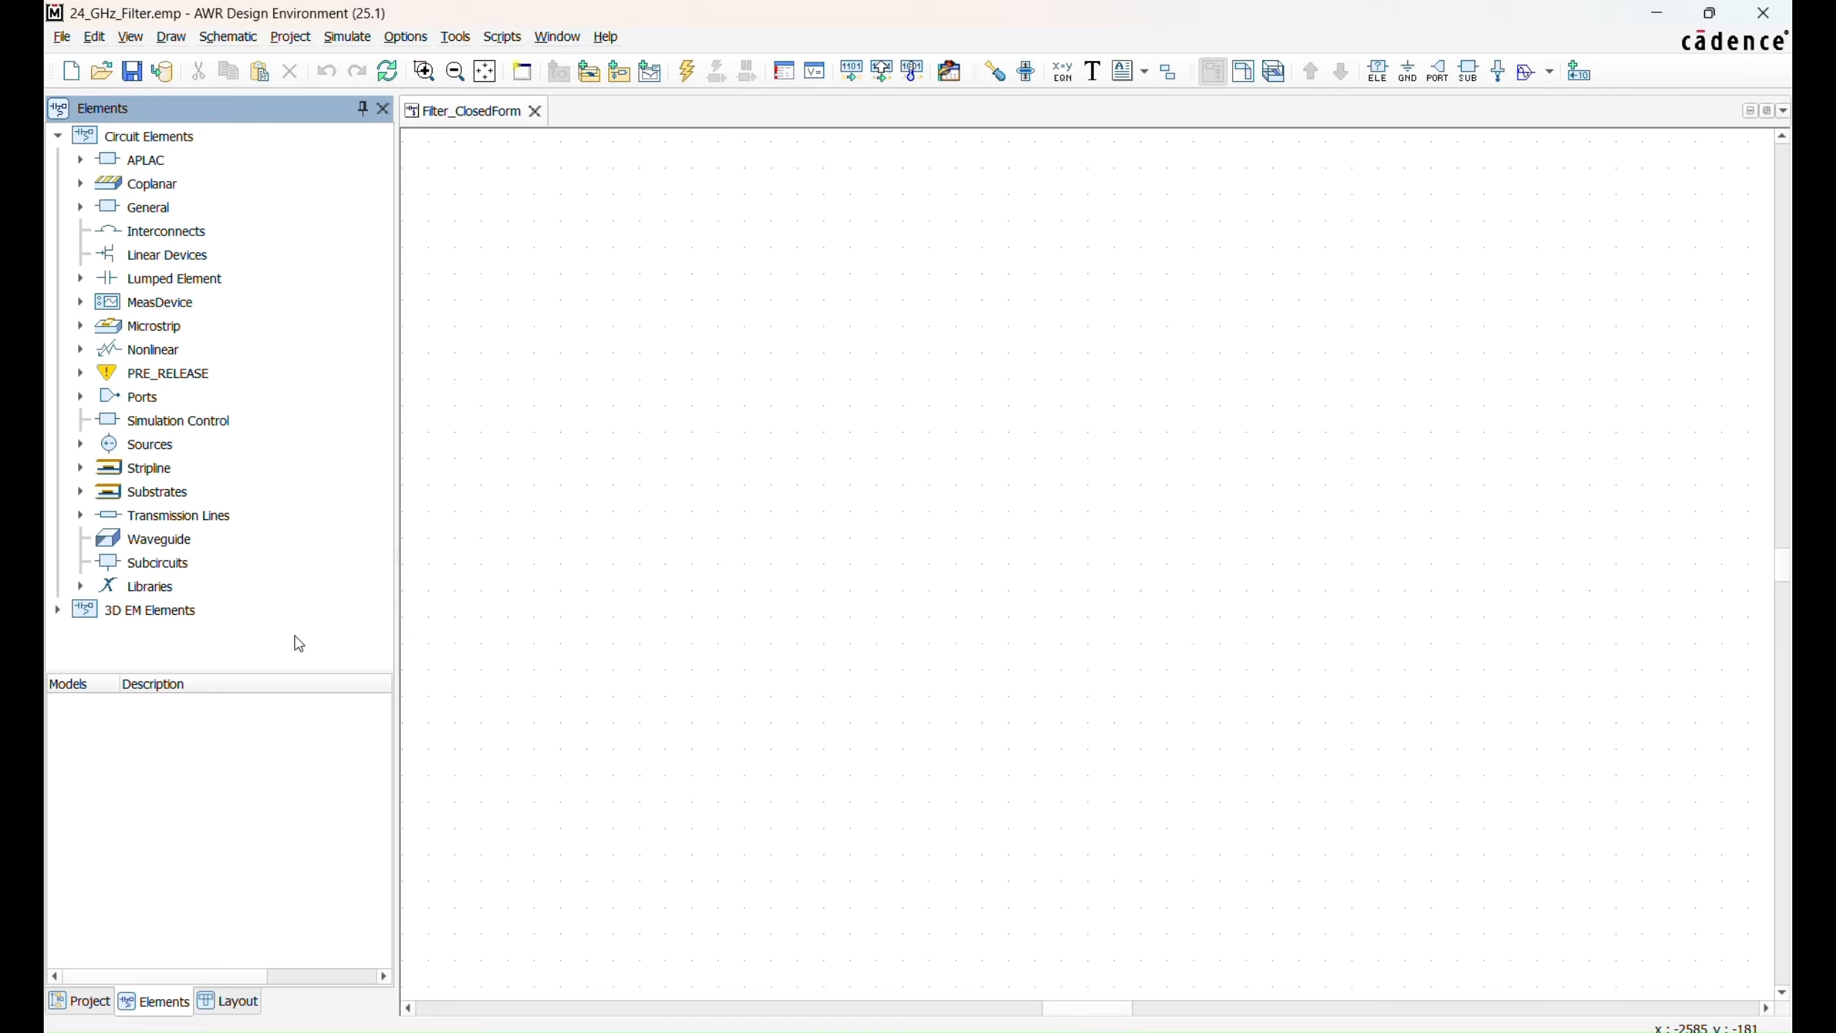
left_click(80, 327)
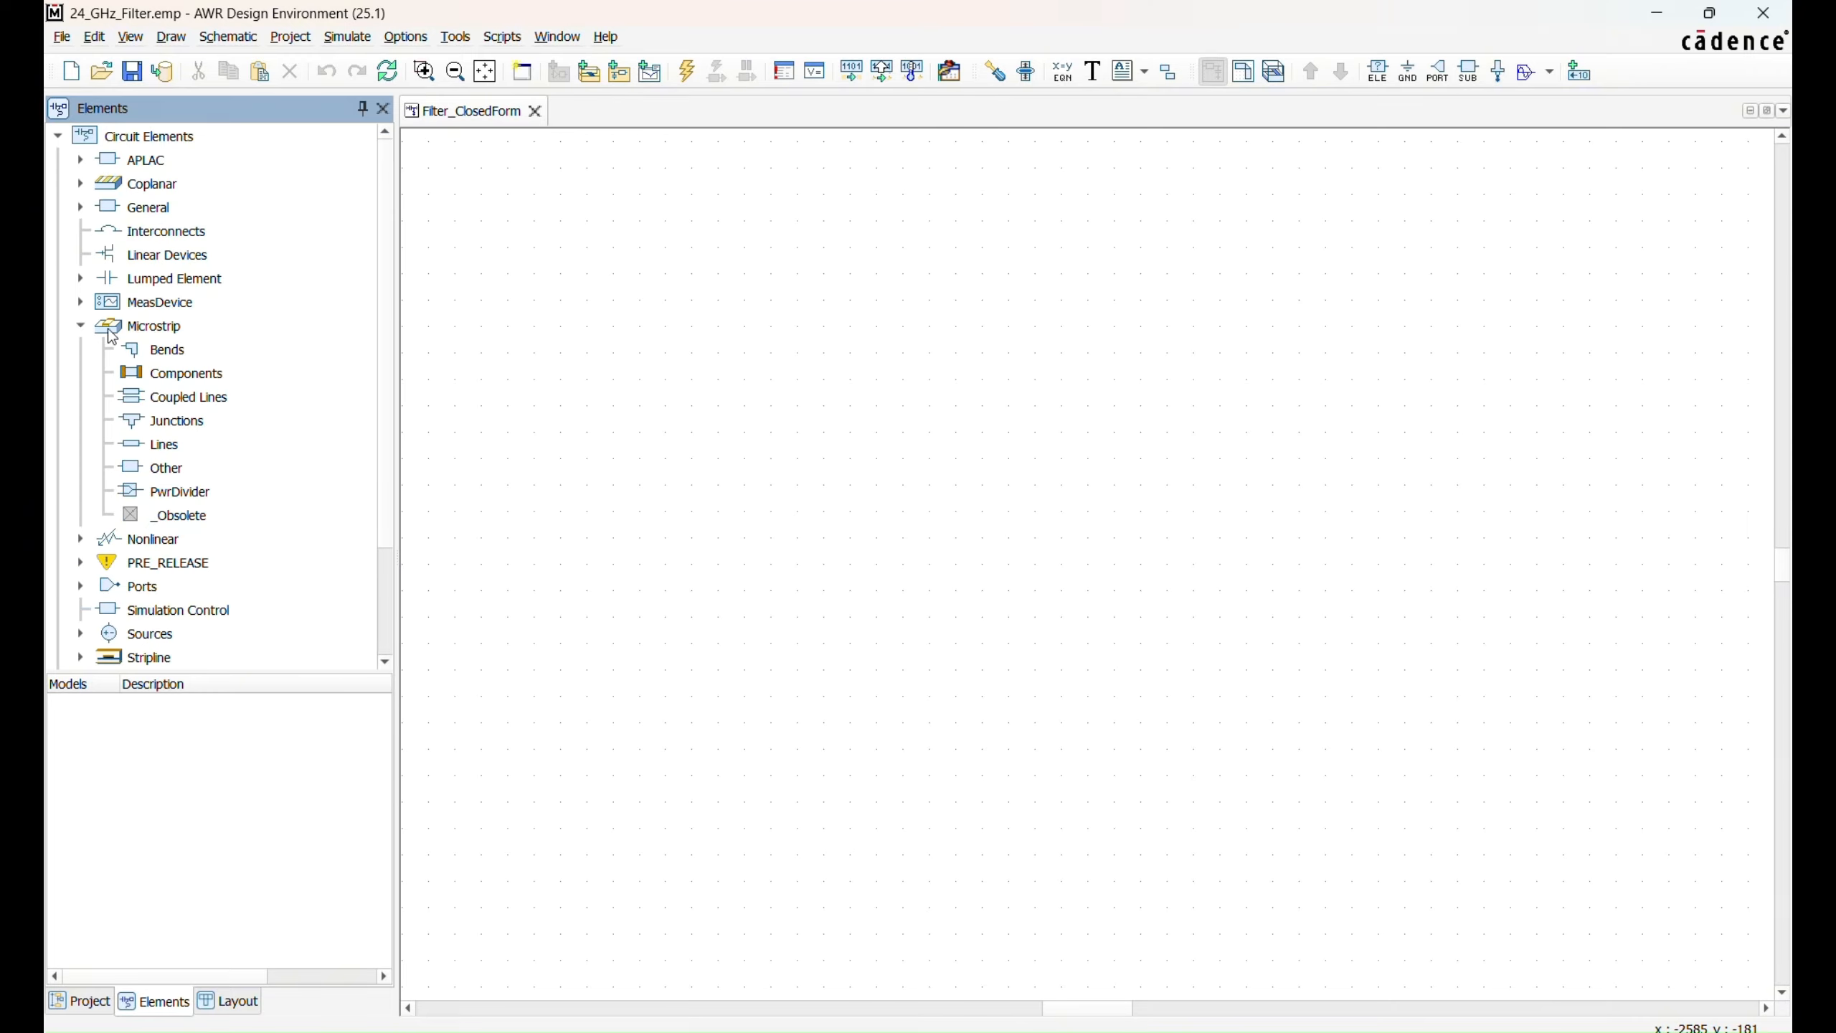
left_click(166, 452)
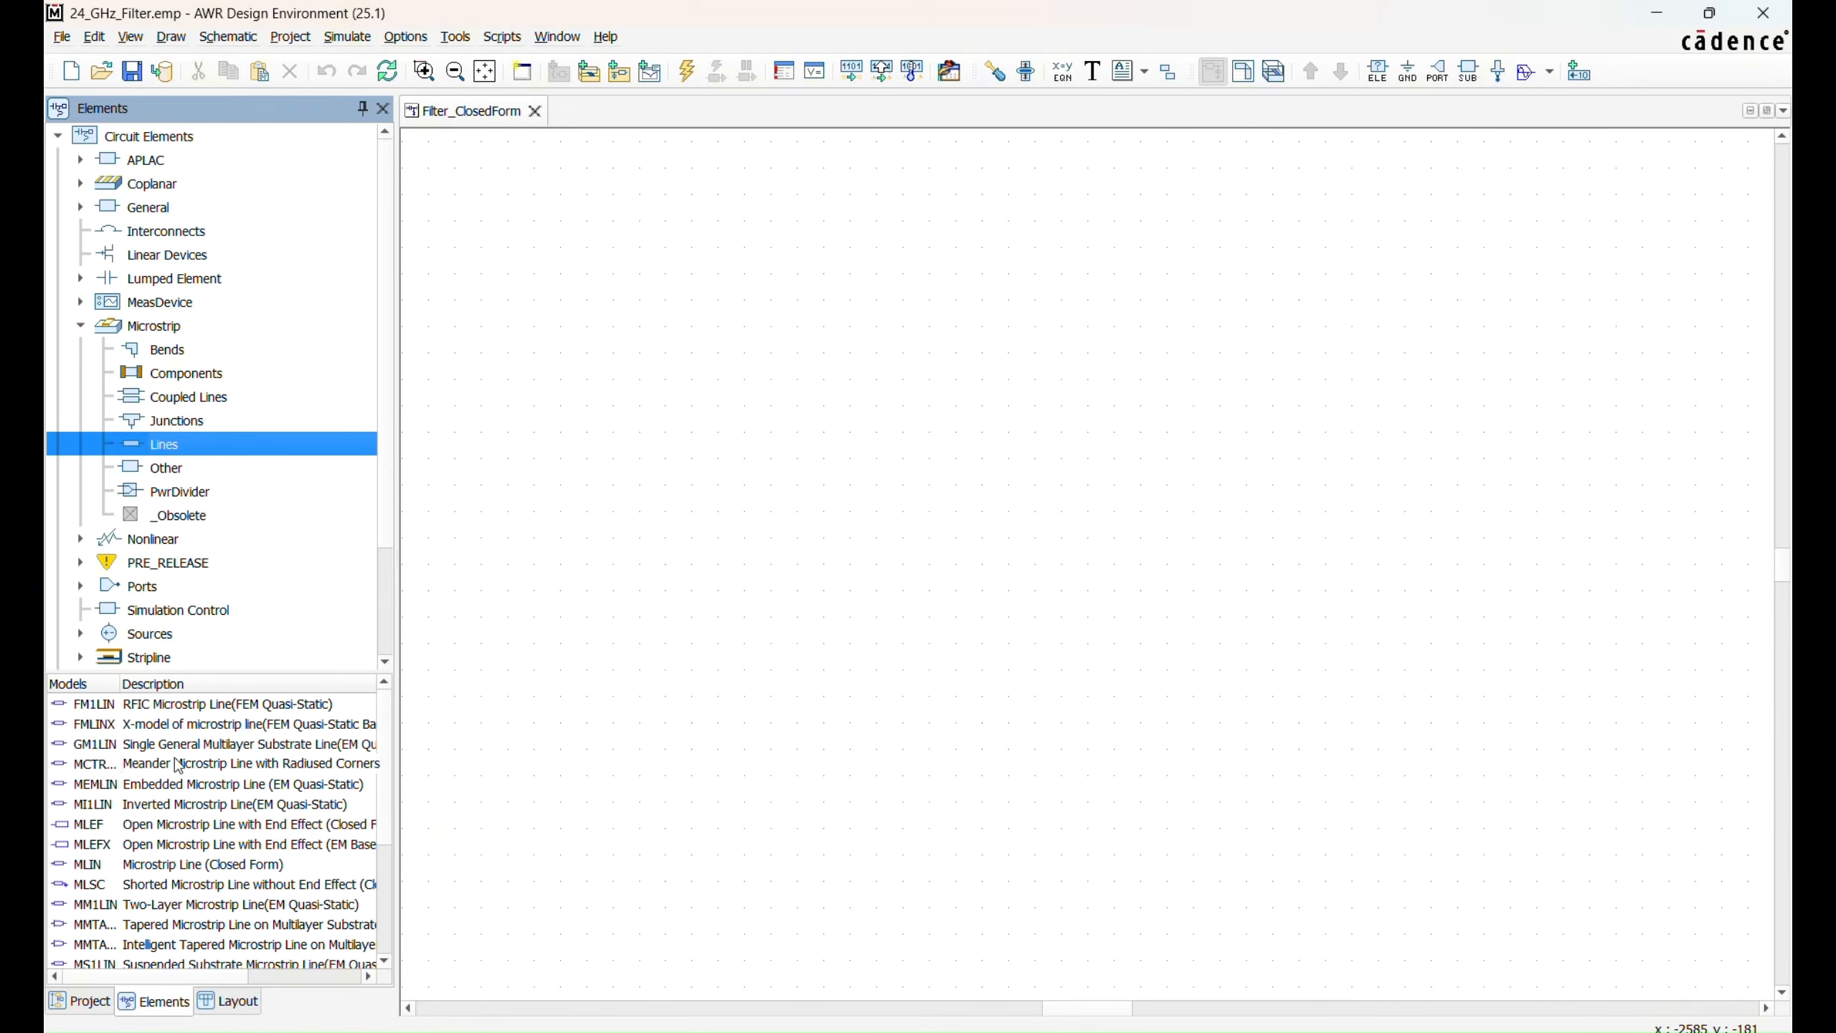
left_click_drag(127, 871, 453, 754)
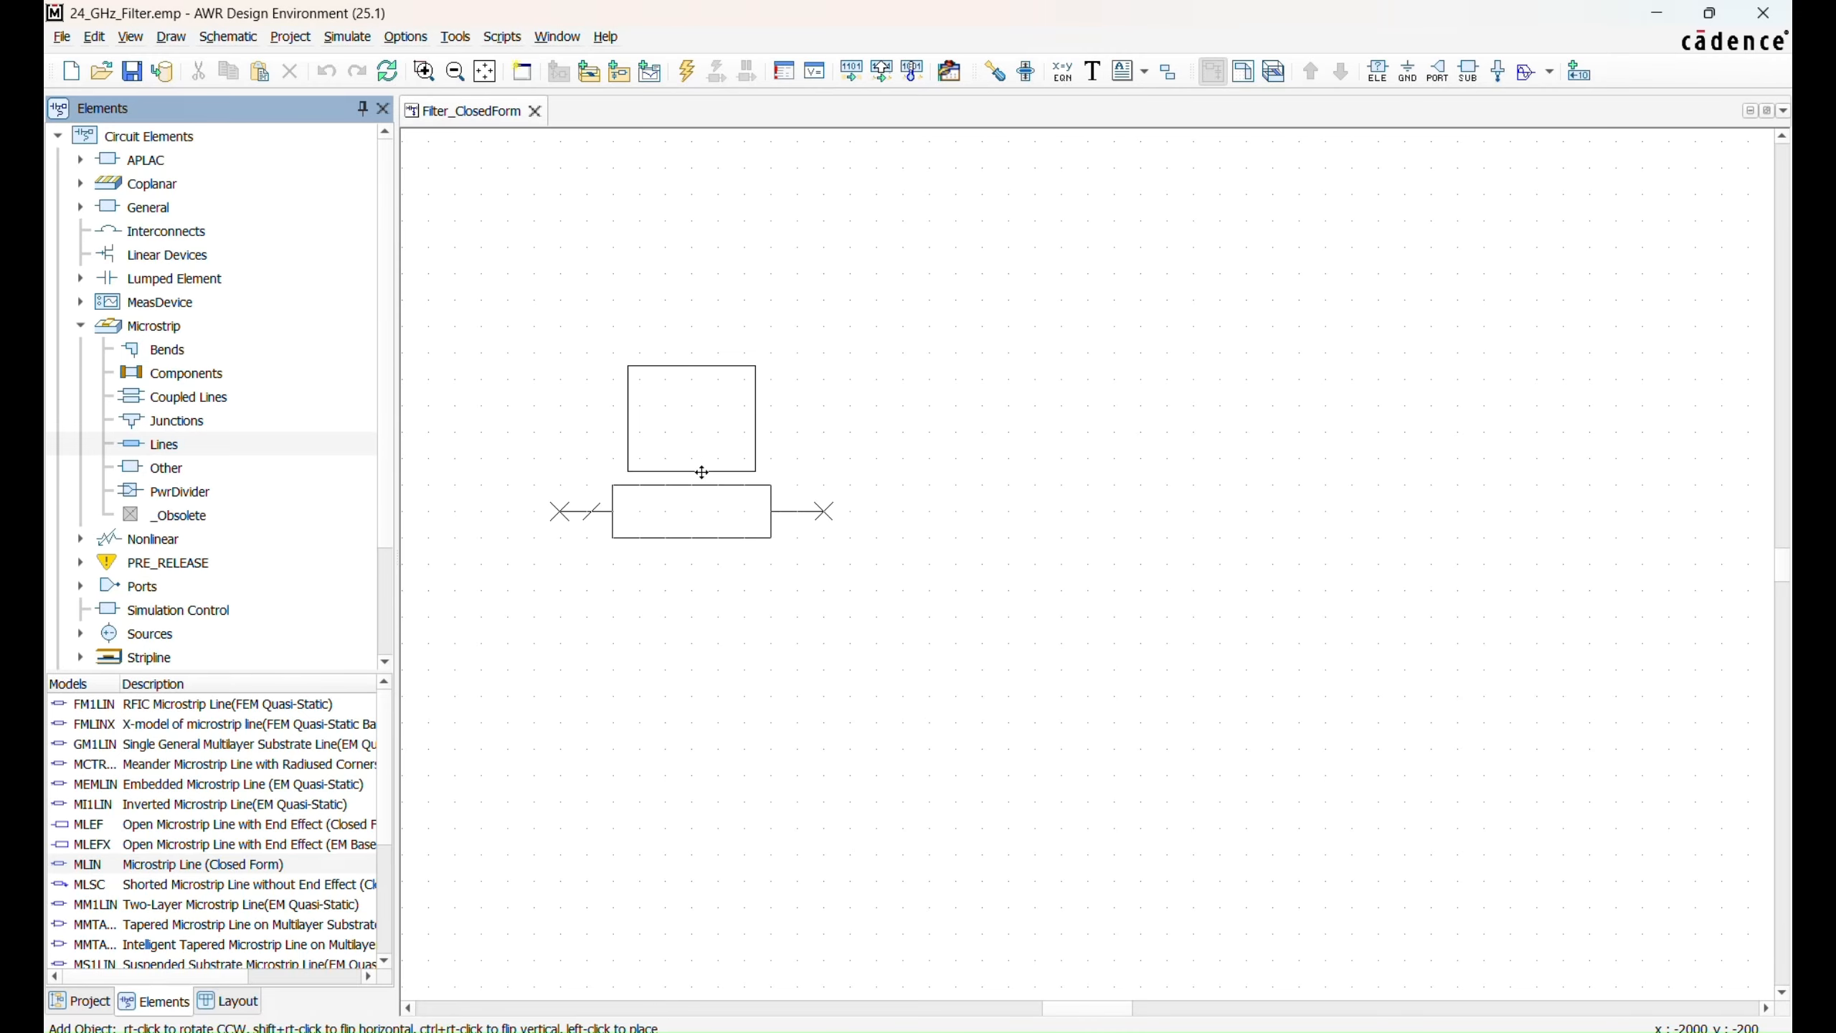
left_click(703, 479)
left_click(835, 696)
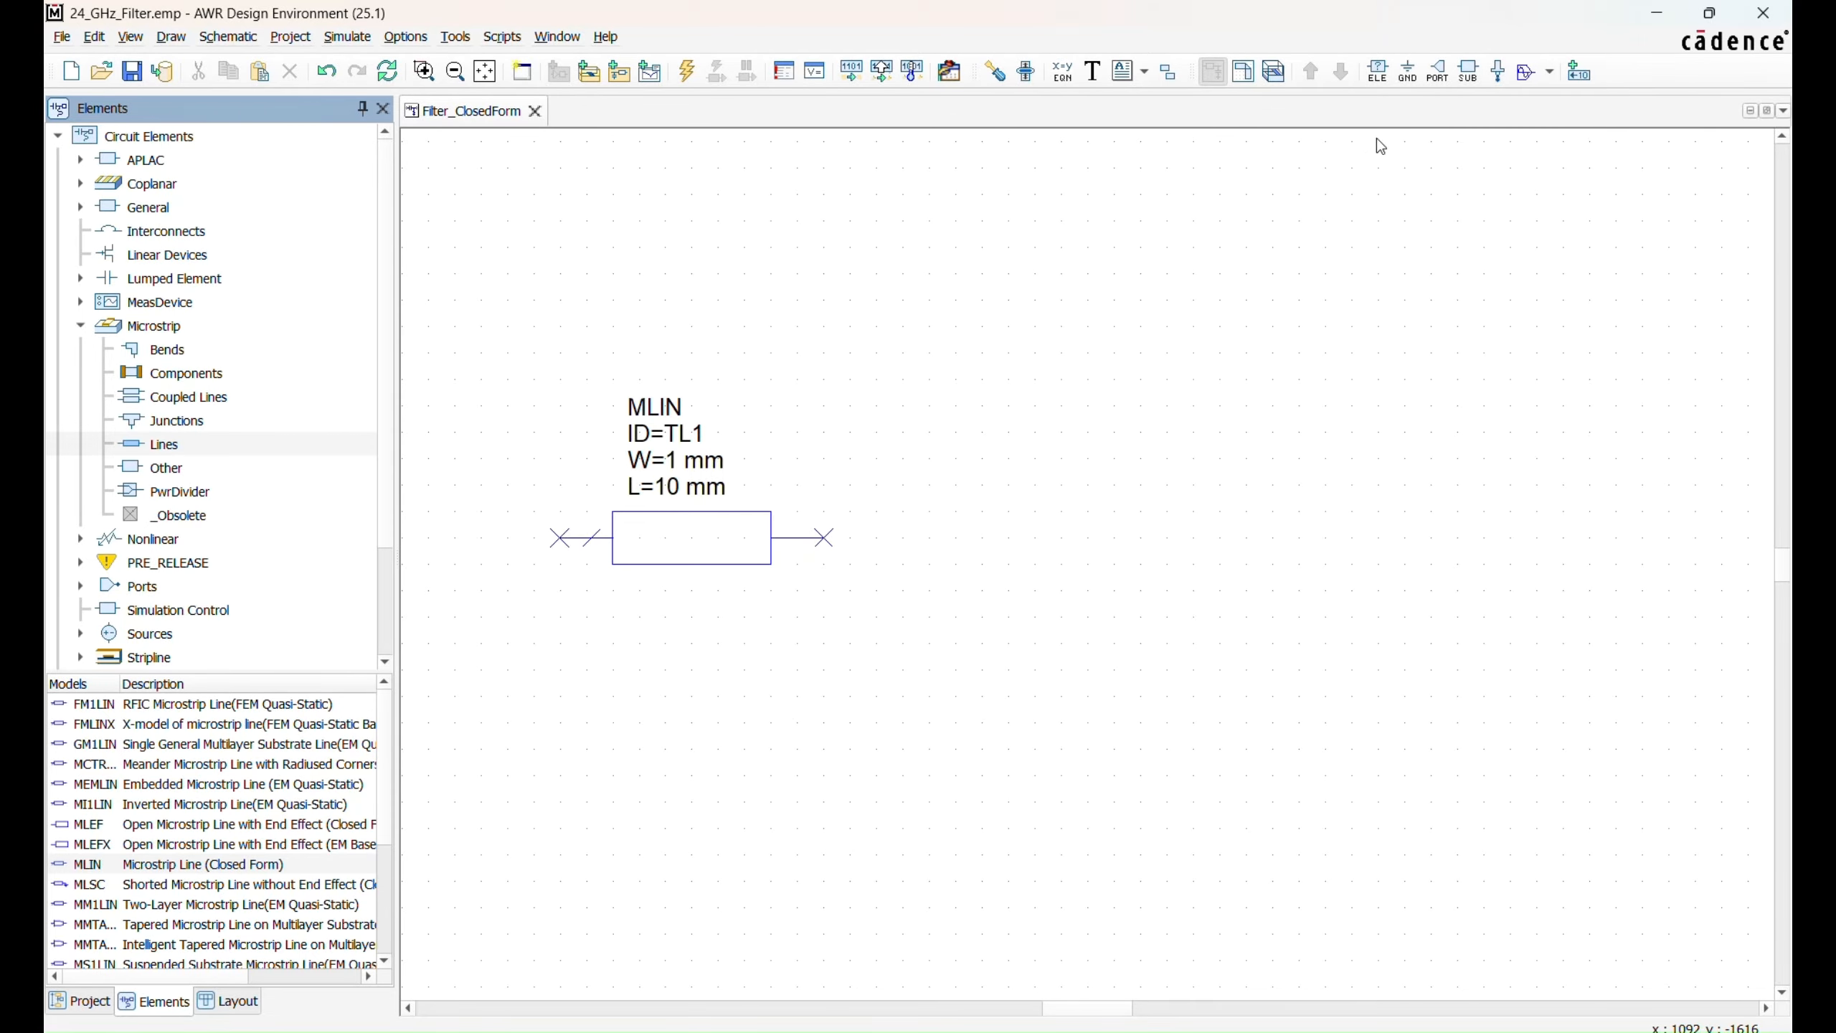
Step: Find MLIN by filtering element descriptions for "microstrip line" and place a second line to the right of the first, level with it
left_click(1377, 72)
left_click(639, 300)
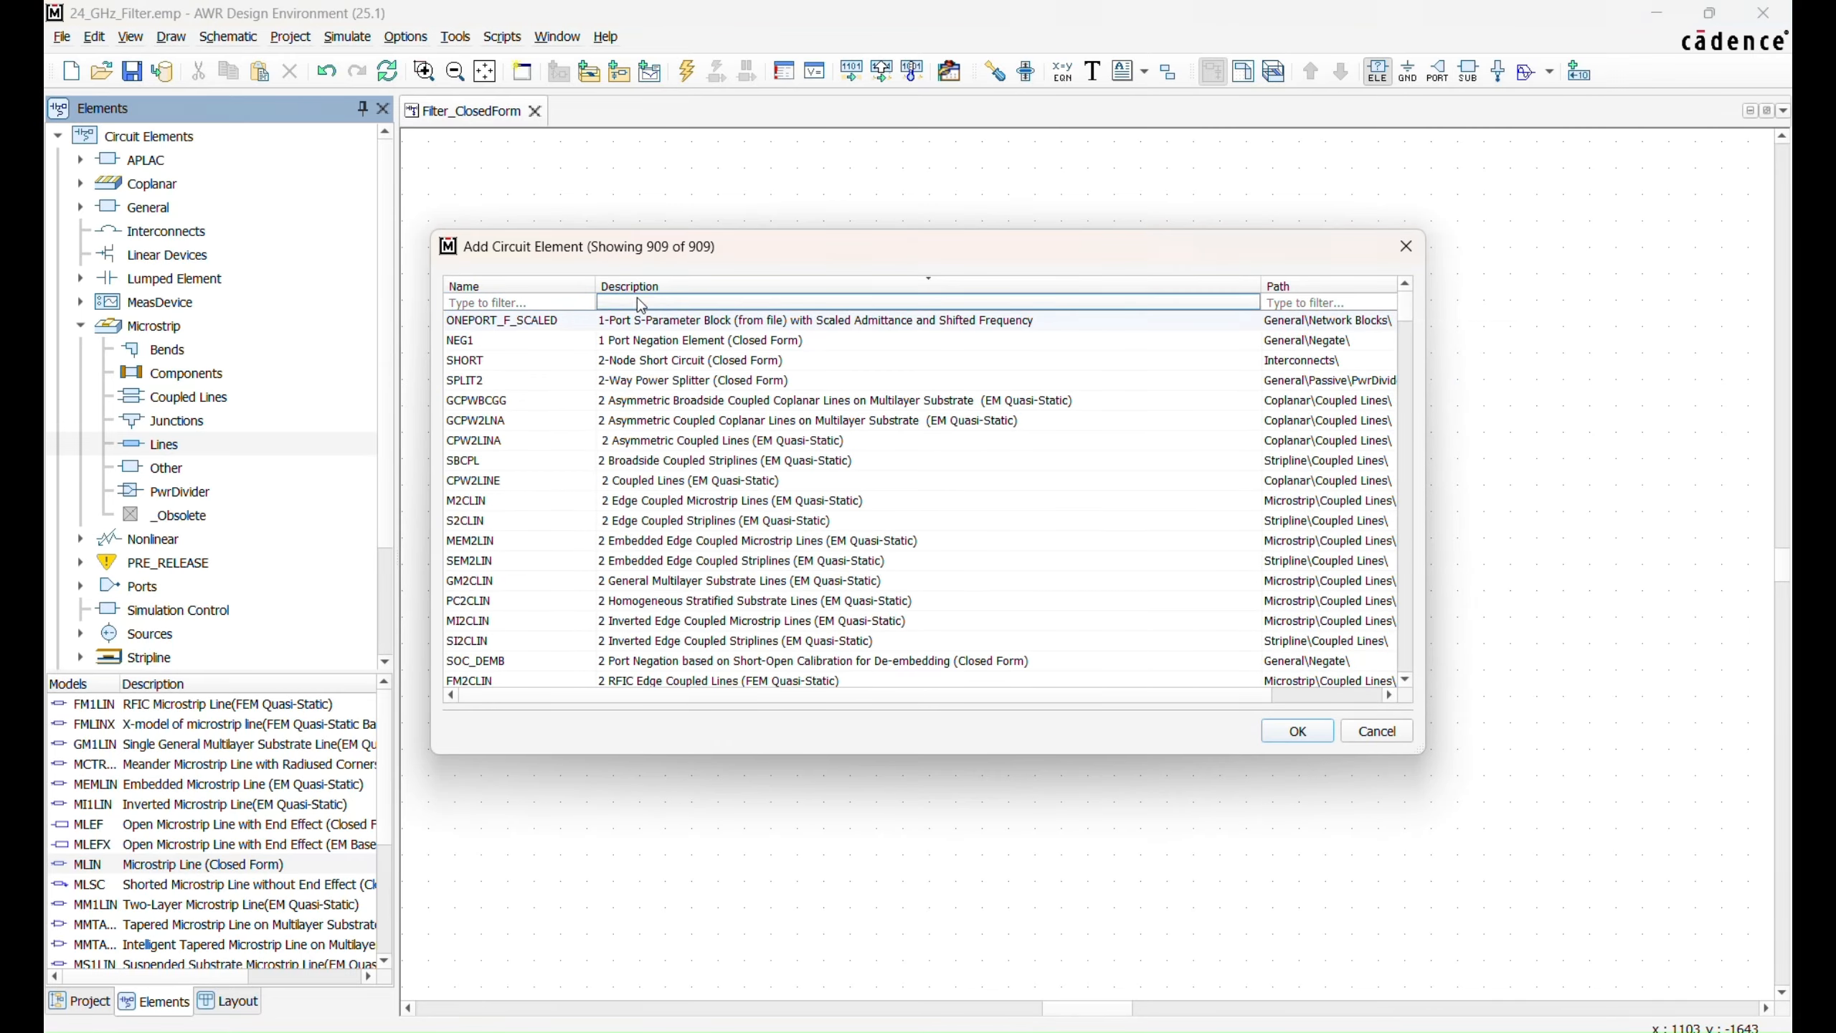
type("microstrip")
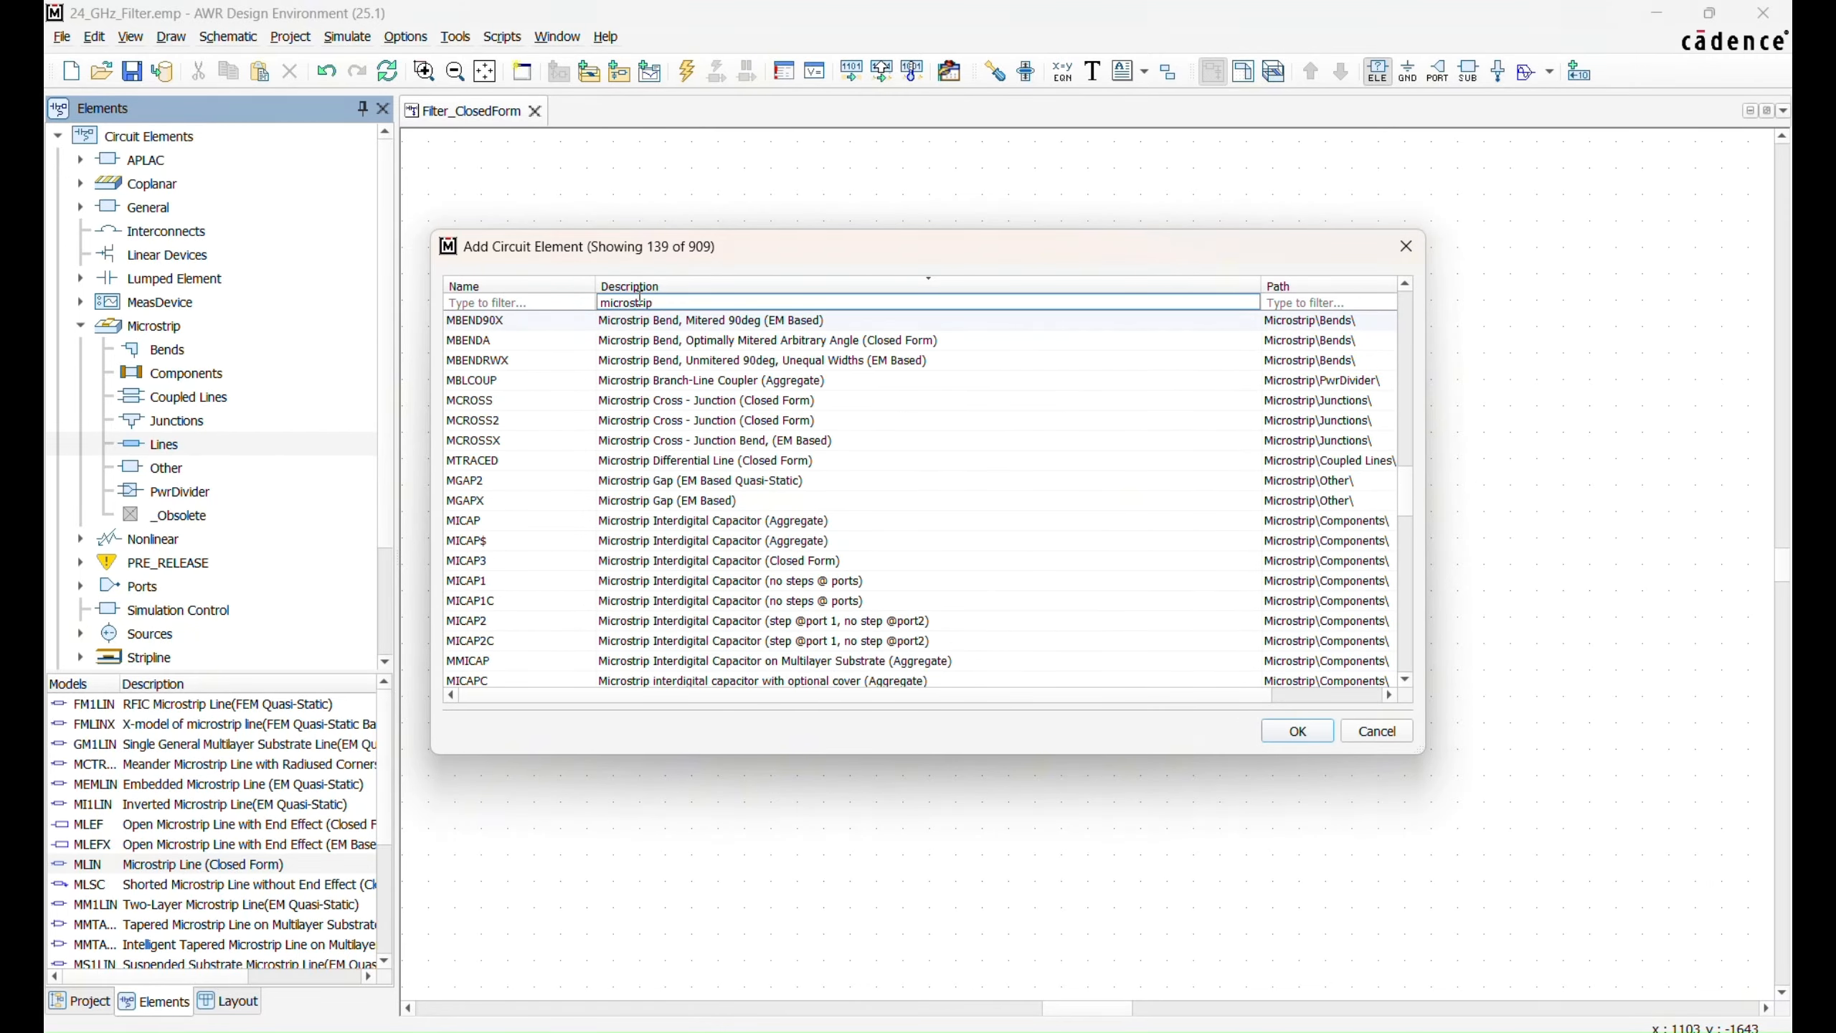
type(" line")
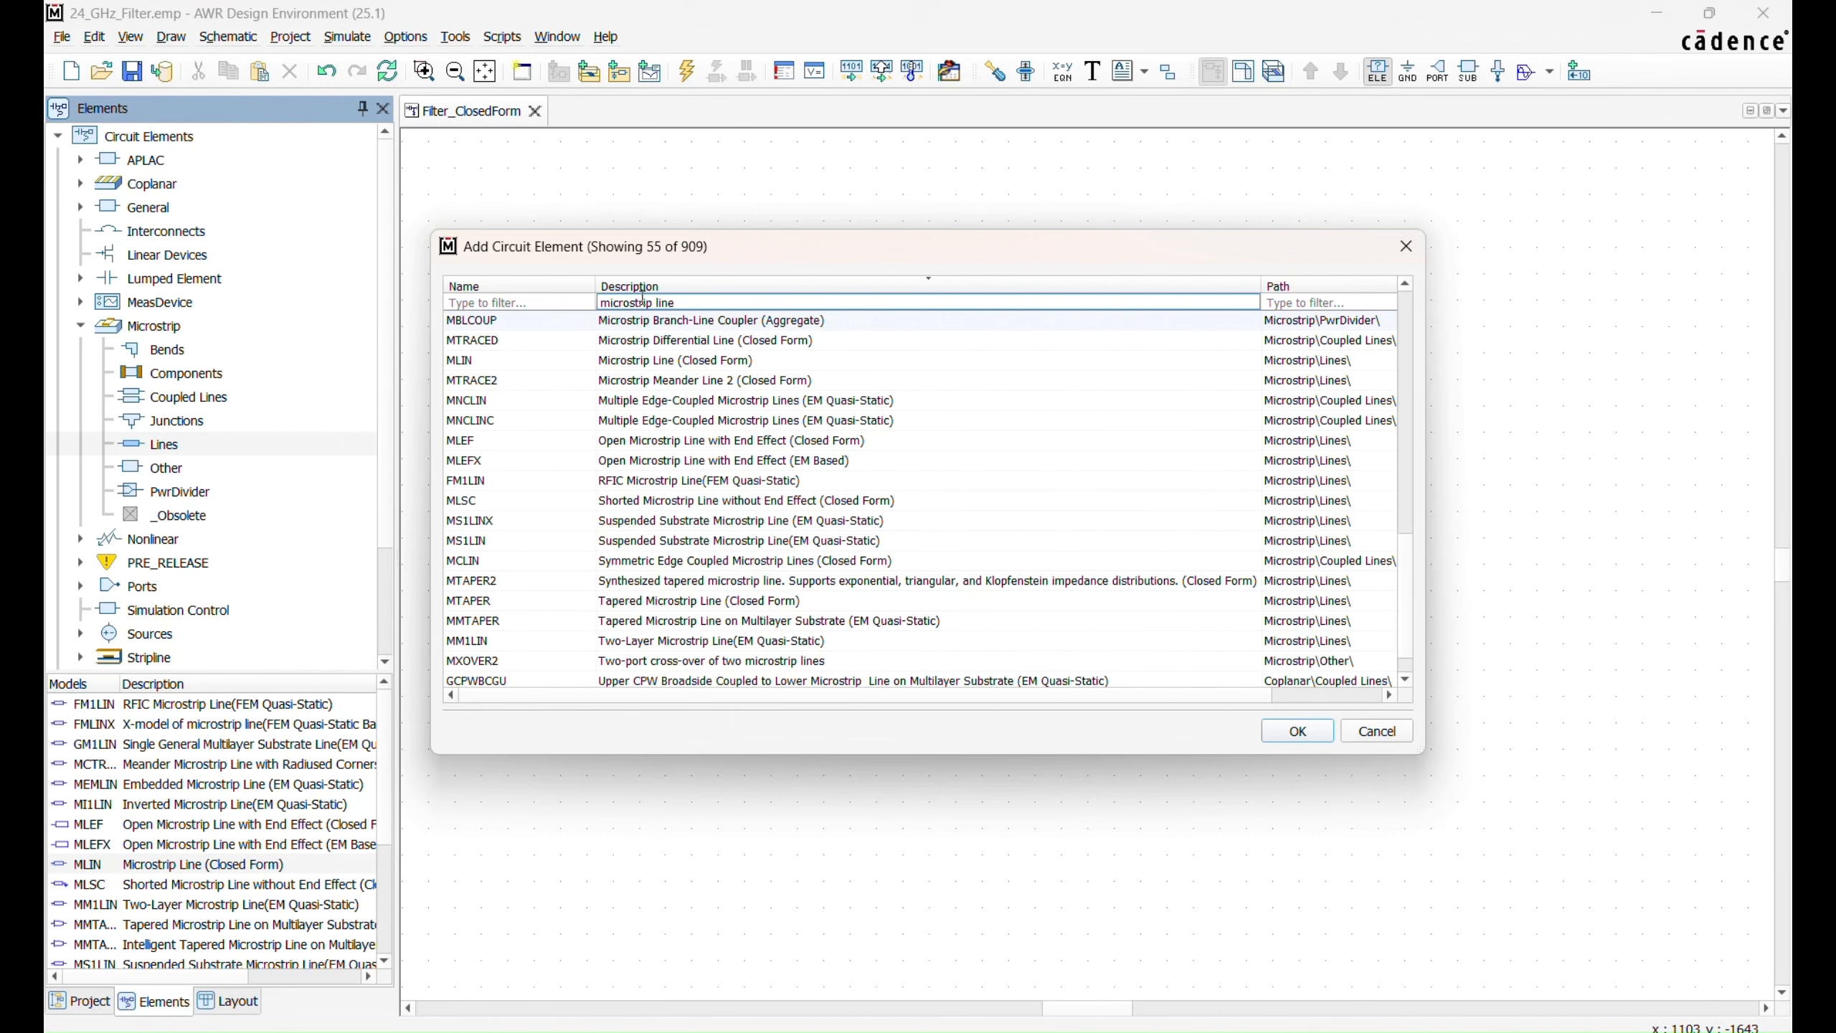
left_click(508, 360)
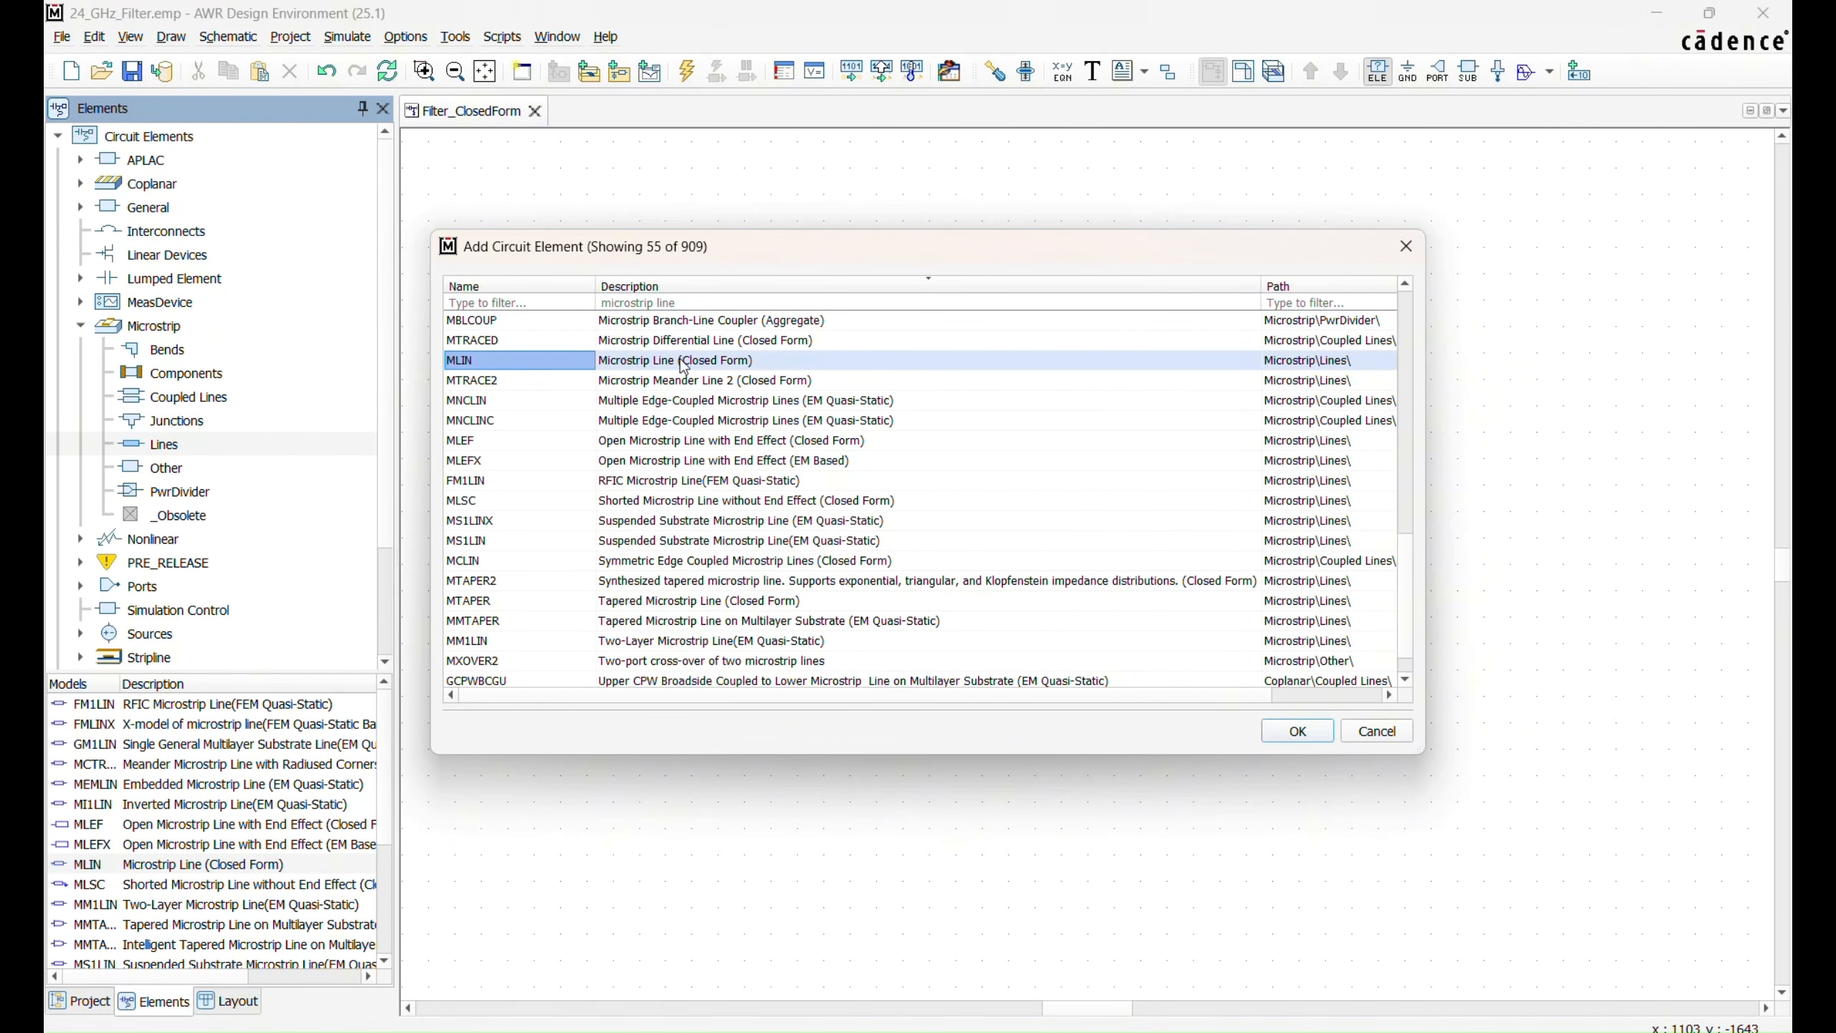
left_click_drag(1261, 287, 1034, 287)
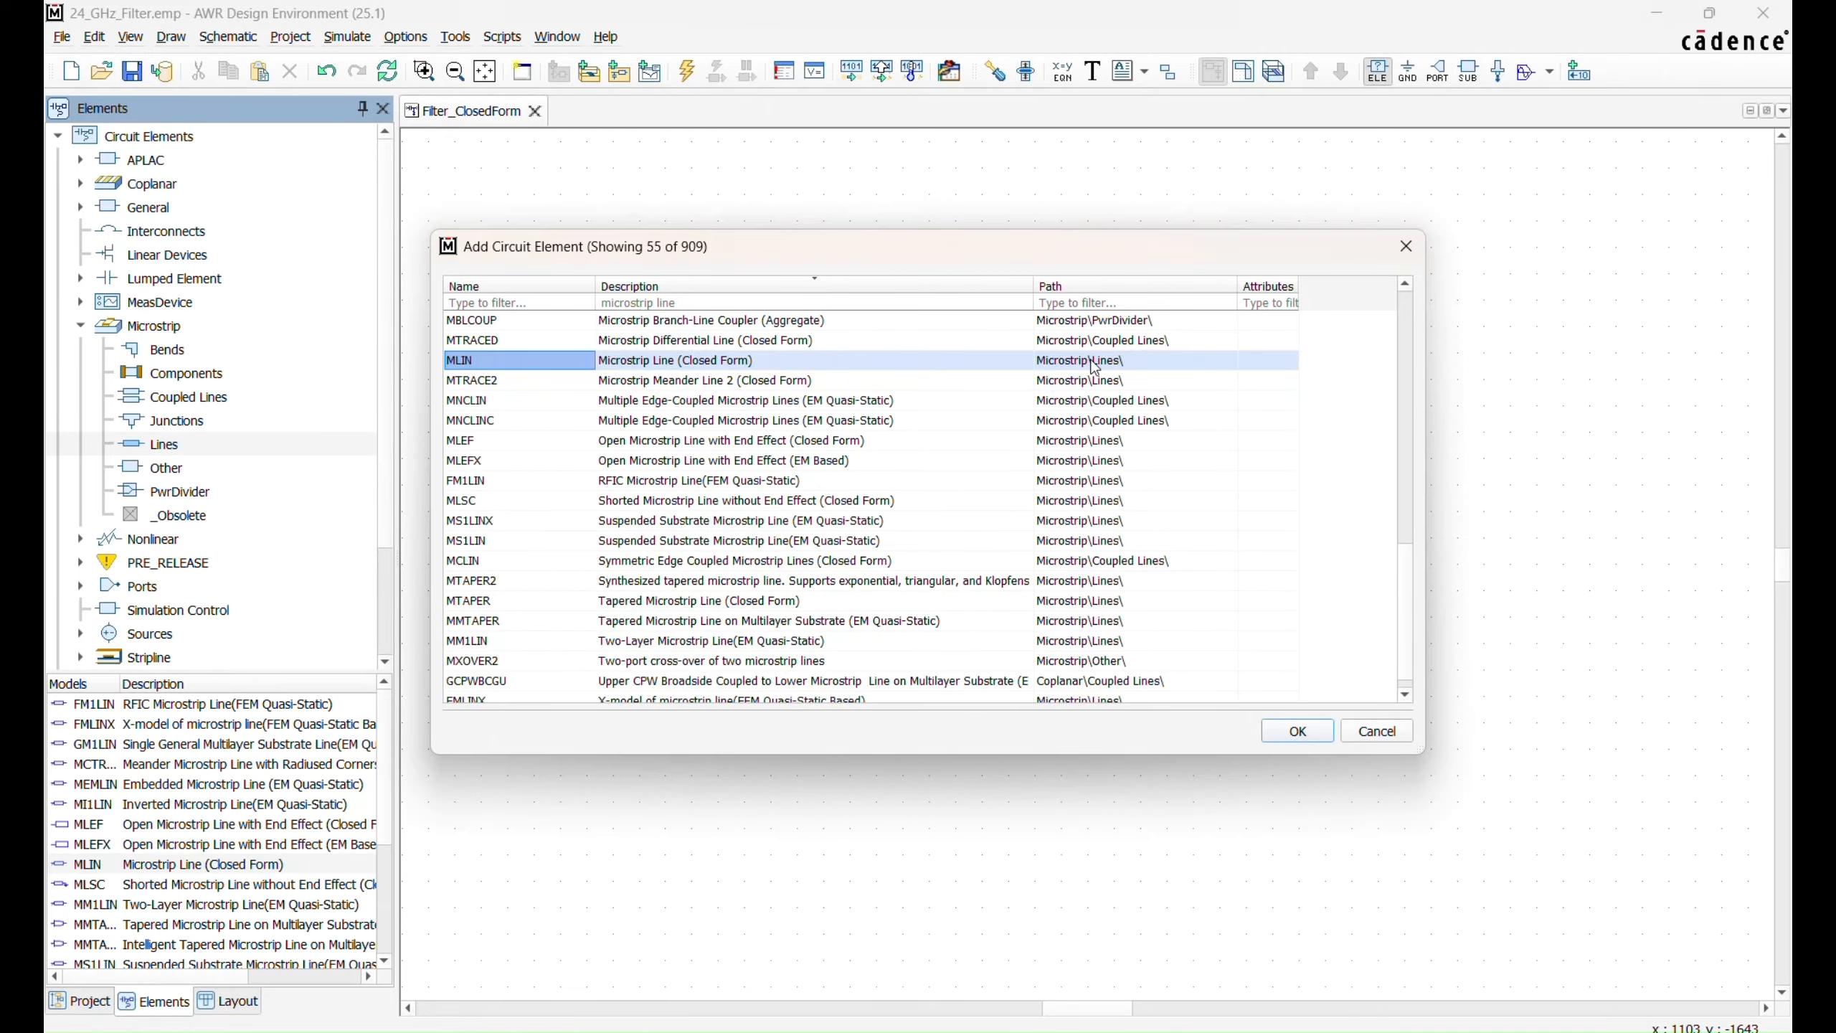
left_click(1298, 730)
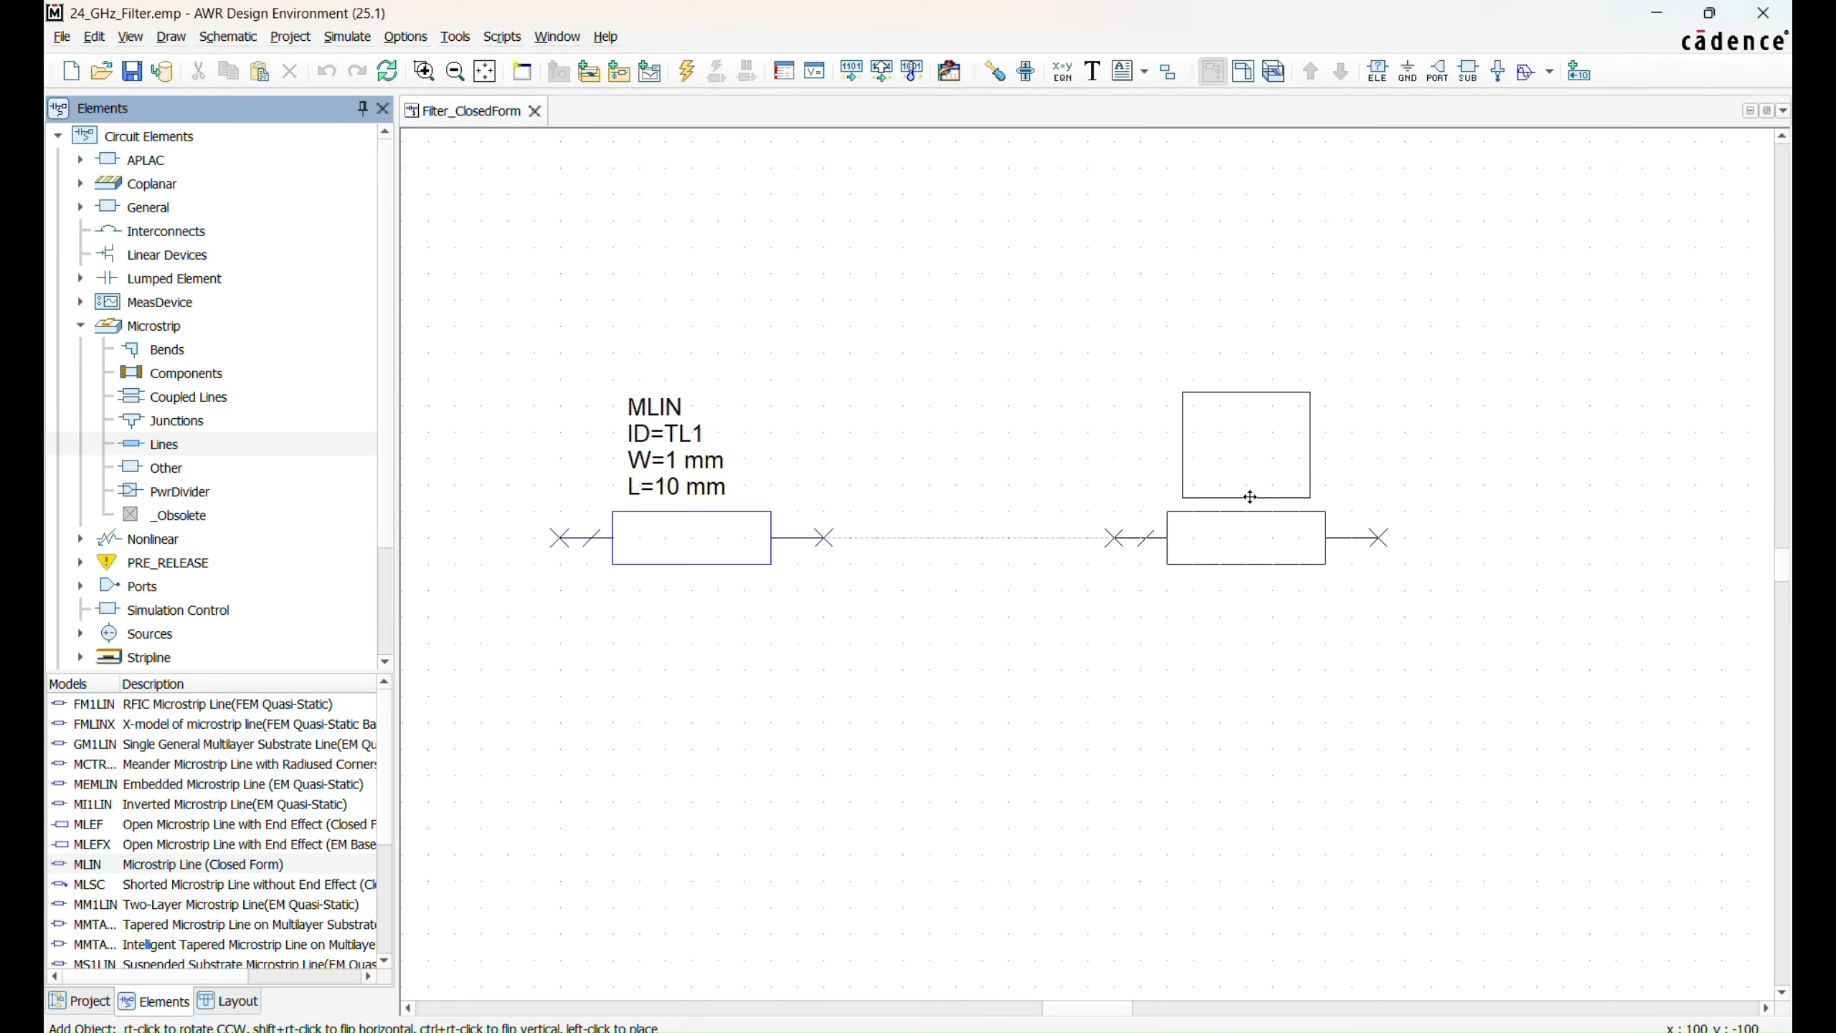
left_click(1250, 497)
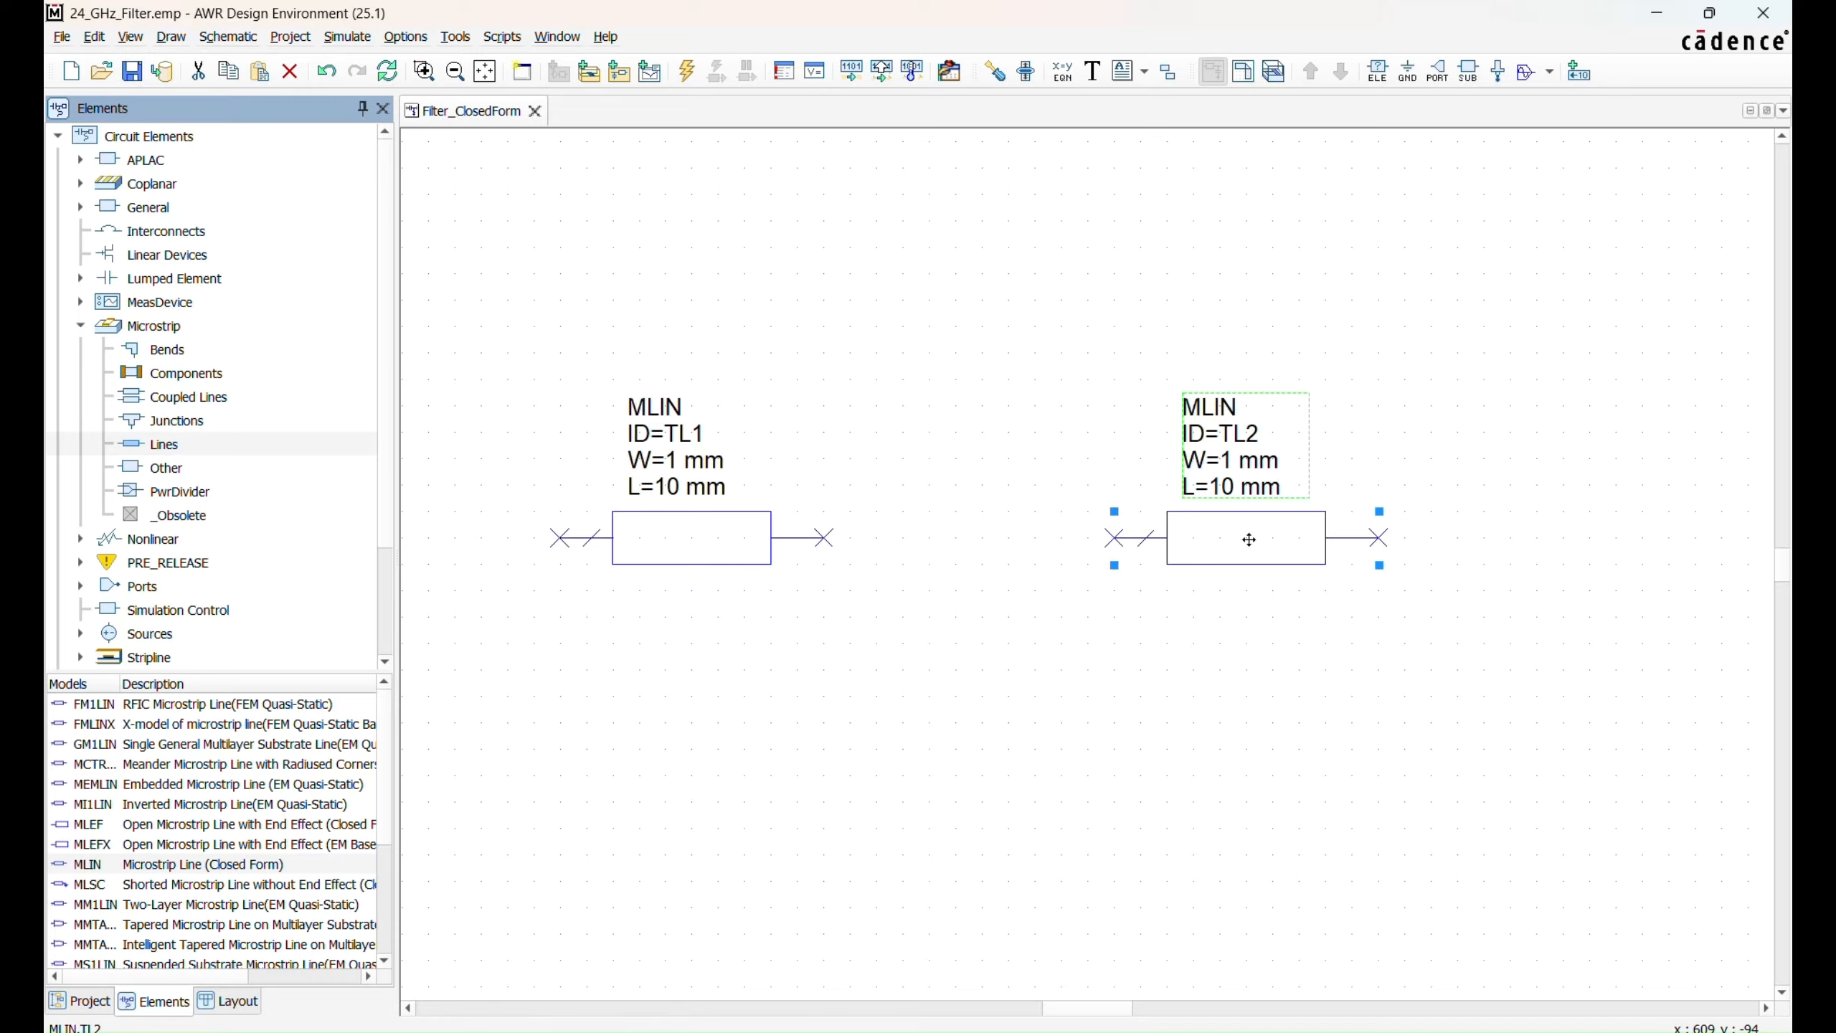
left_click_drag(1249, 539, 1275, 539)
left_click(1136, 663)
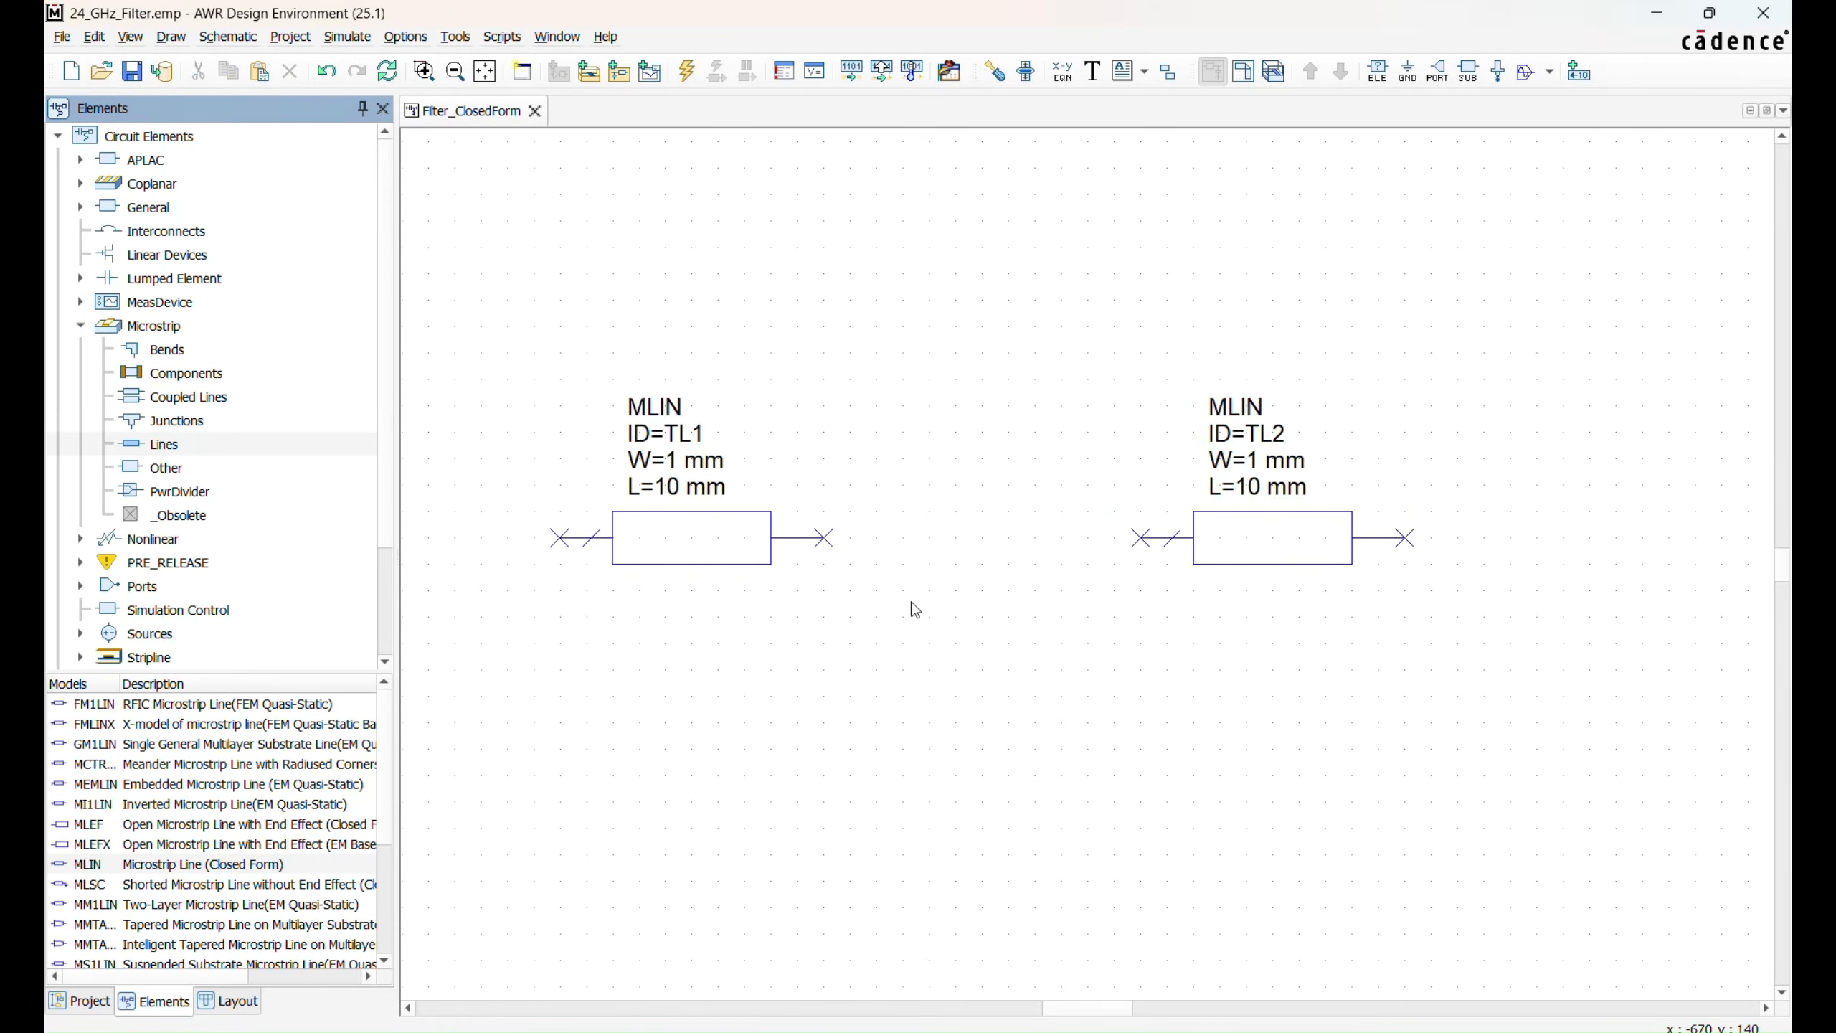
Step: Insert an MTEEX$ junction between the two microstrip lines, rotated so that its port 3 faces up
left_click(165, 421)
left_click_drag(117, 683, 181, 685)
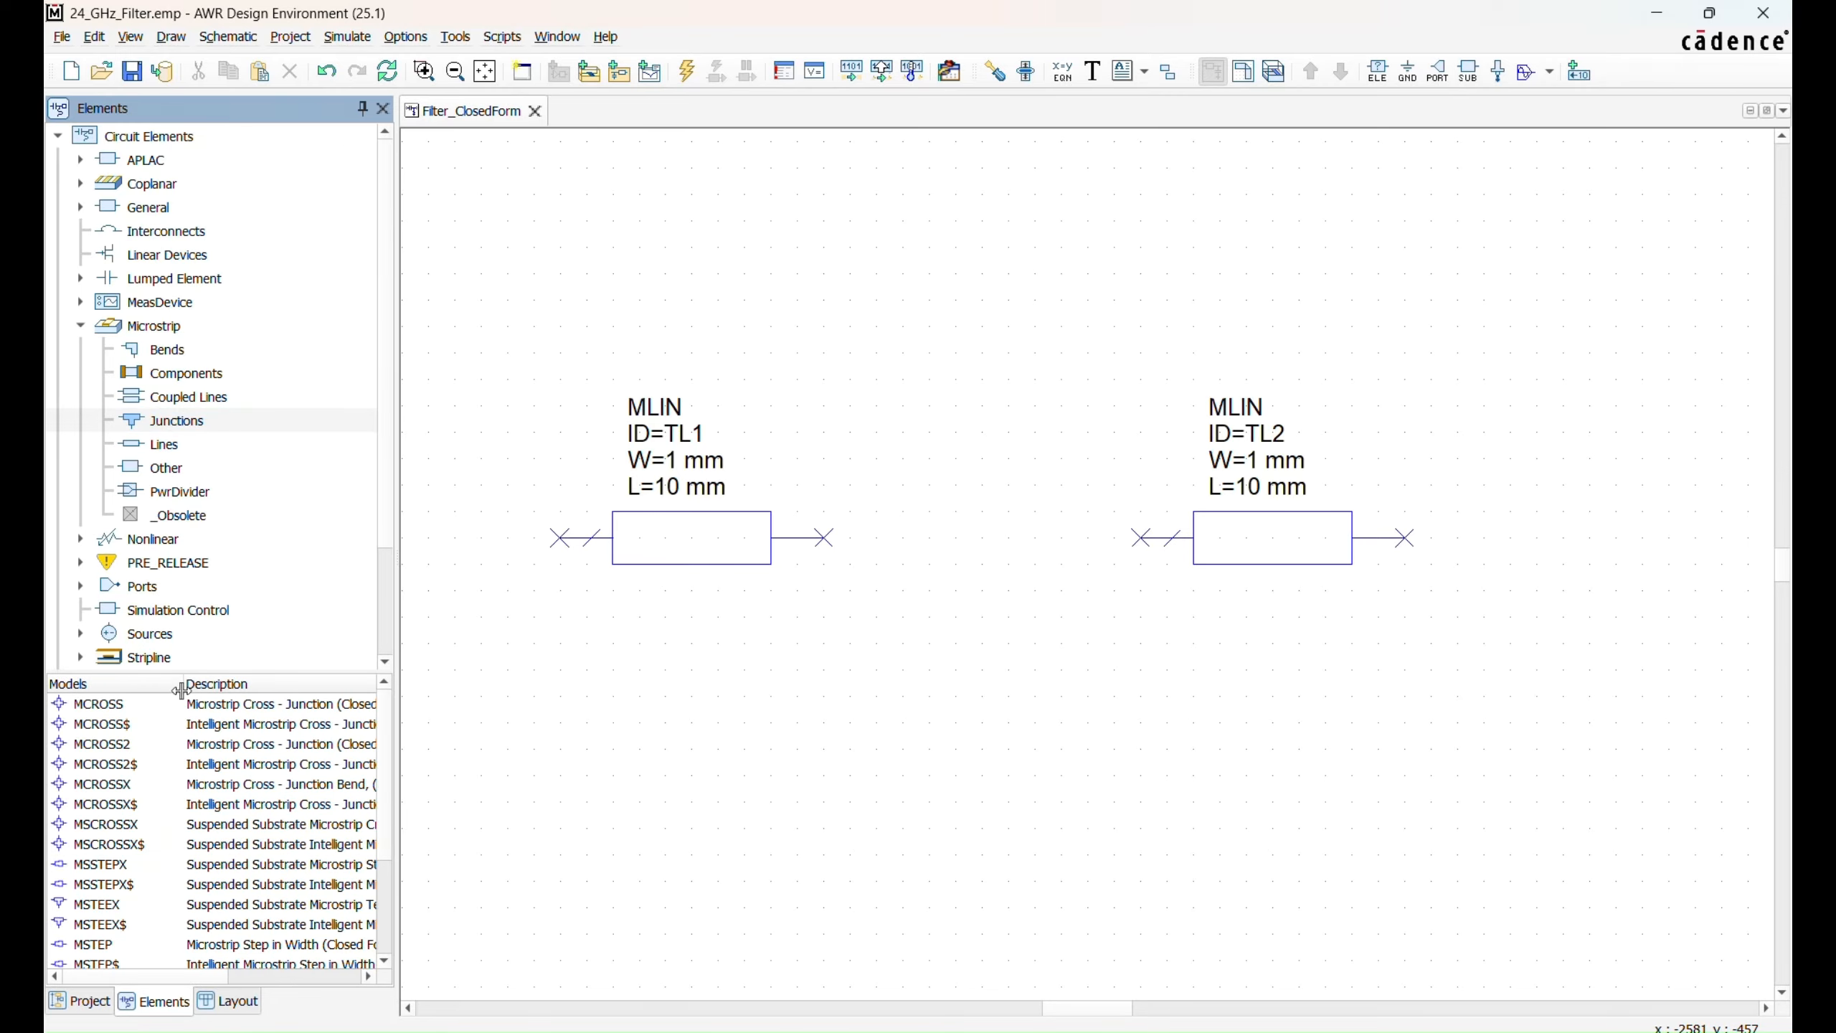
scroll(121, 935, "down", 3)
left_click_drag(101, 943, 996, 706)
right_click(996, 706)
right_click(996, 707)
left_click(942, 501)
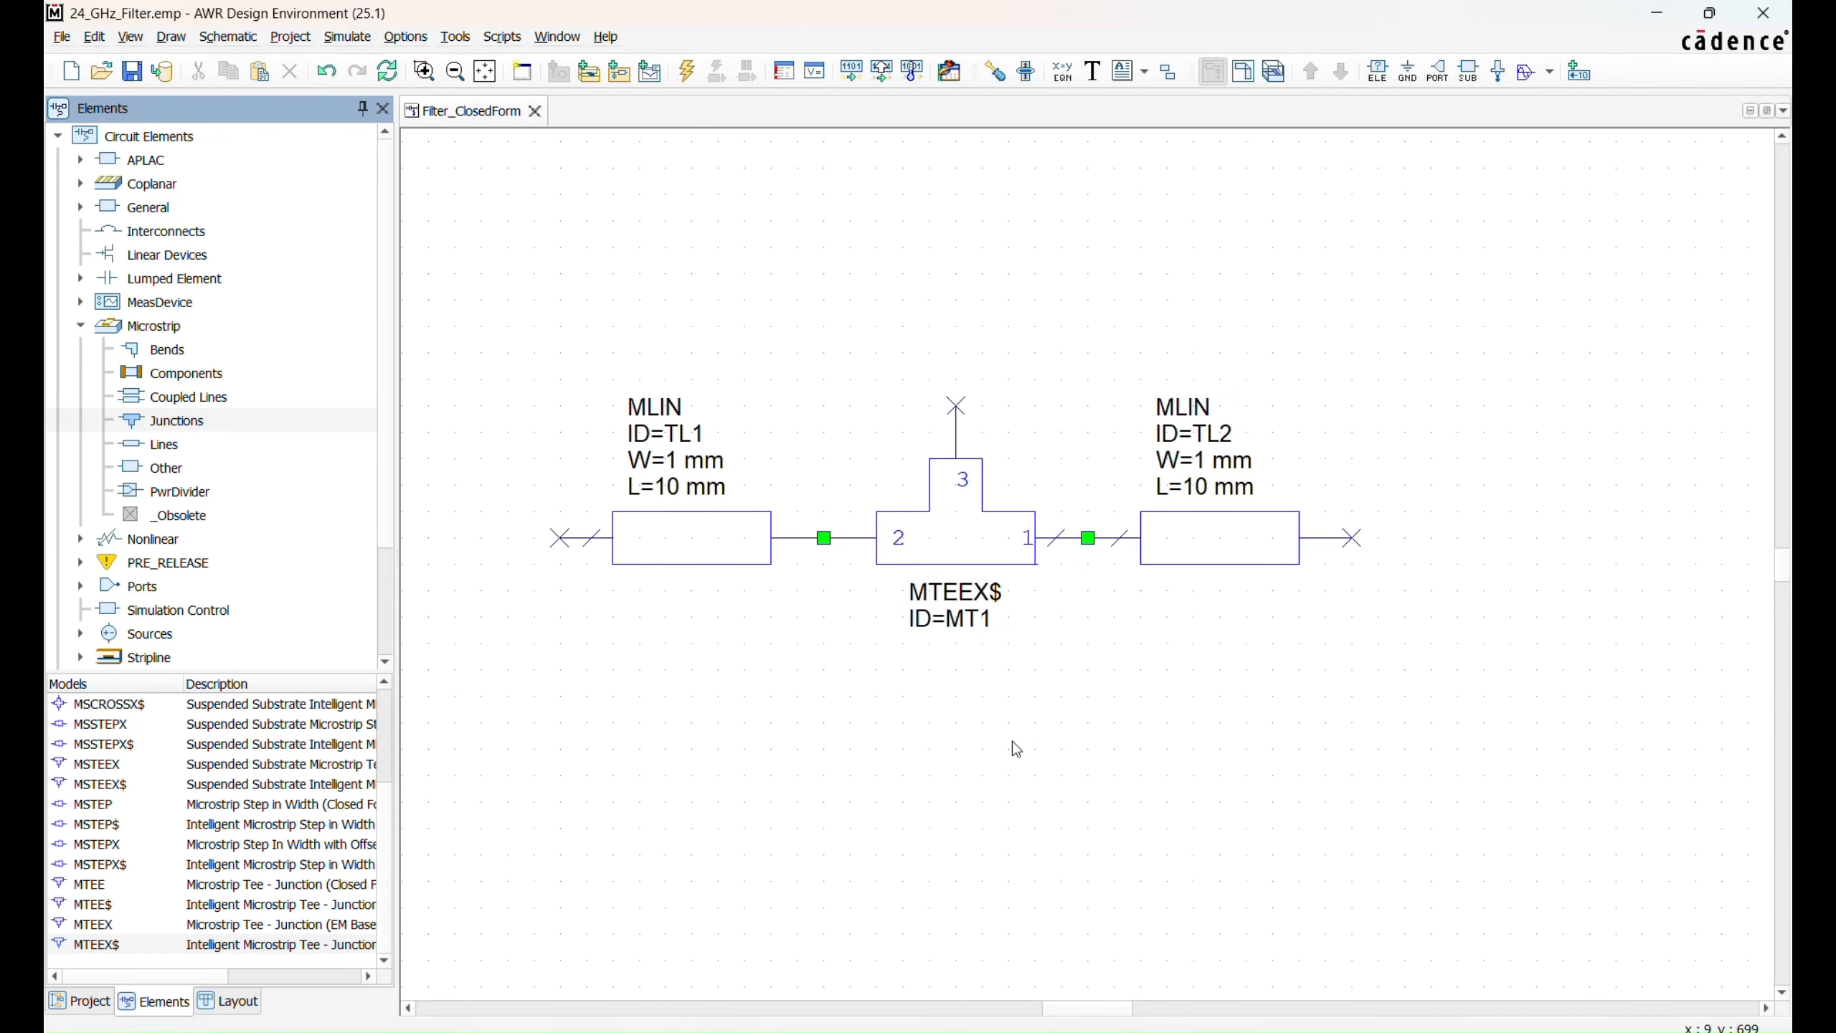
Step: Connect an M2CLIN edge-coupled line element by its port 1 to the free end of the second microstrip line
left_click(190, 396)
scroll(206, 723, "down", 5)
left_click_drag(102, 805, 1524, 549)
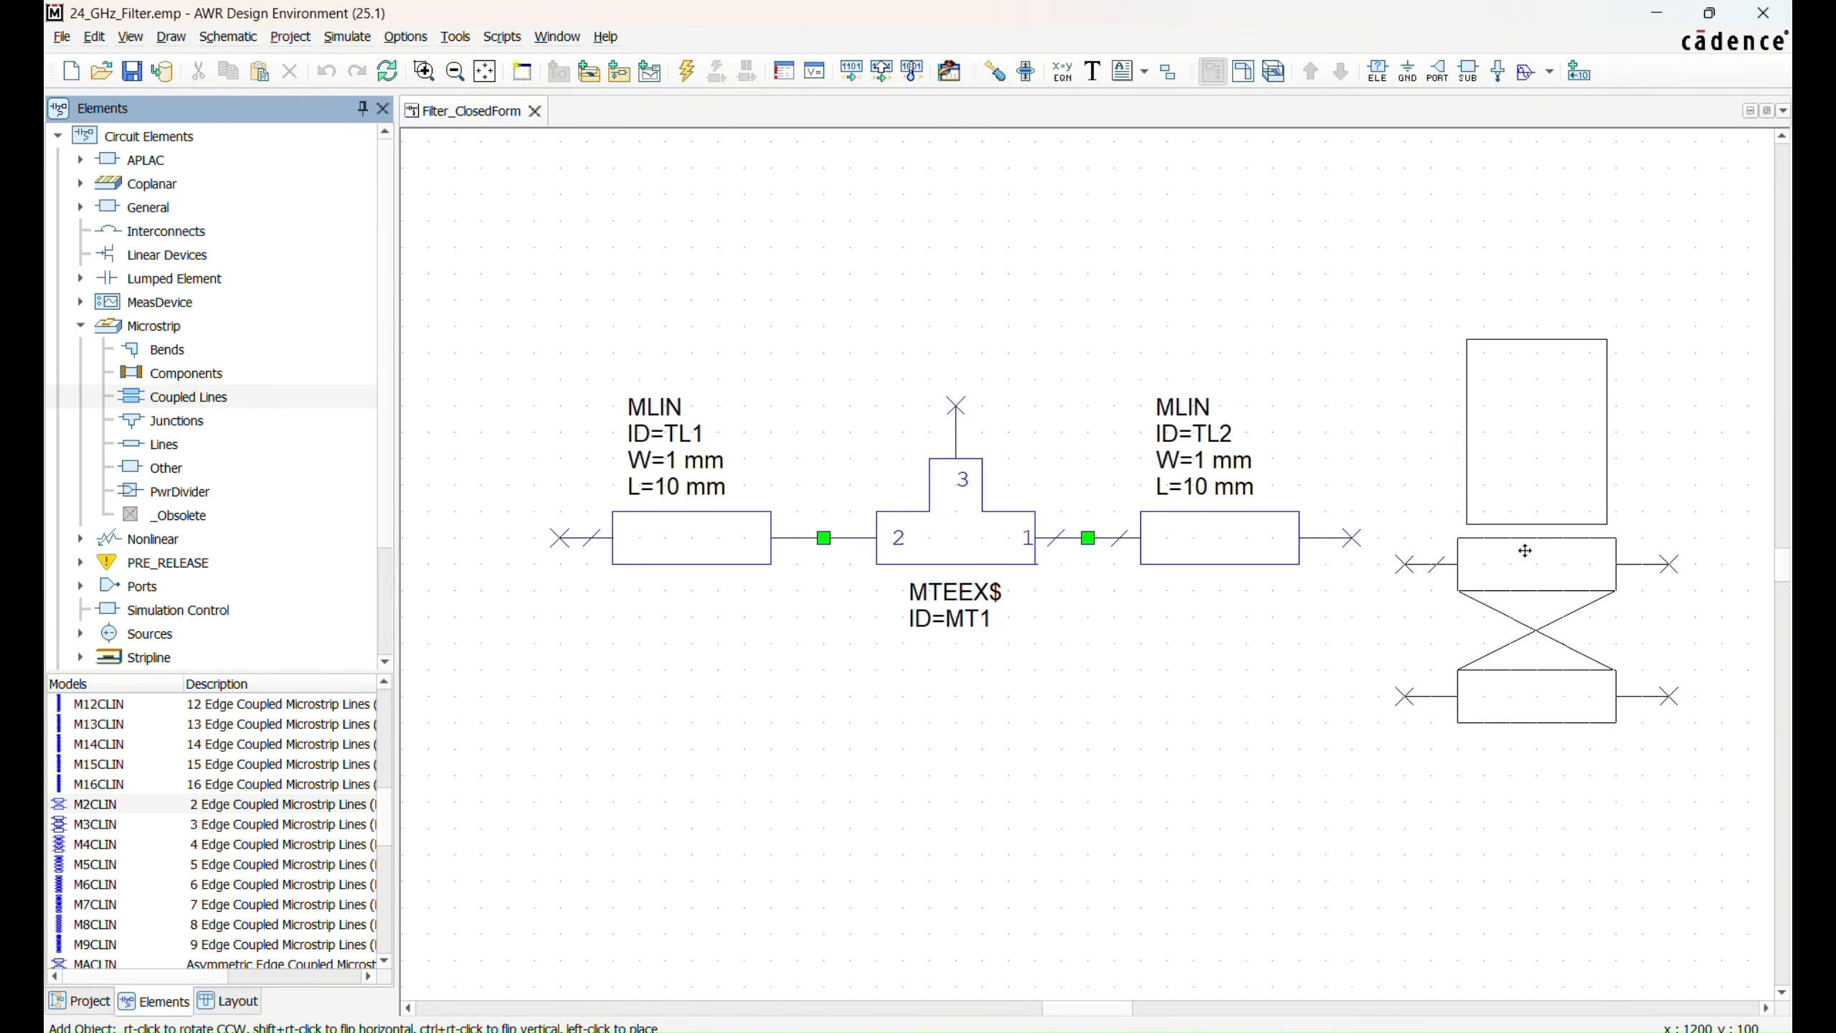
left_click(1475, 526)
Step: Copy the microstrip line after the tee and attach the copy to port 4 of the coupled-line element
scroll(1301, 773, "down", 2)
middle_click_drag(1304, 773, 983, 763)
left_click(860, 542)
key("ctrl+c")
key("ctrl+v")
left_click(1164, 621)
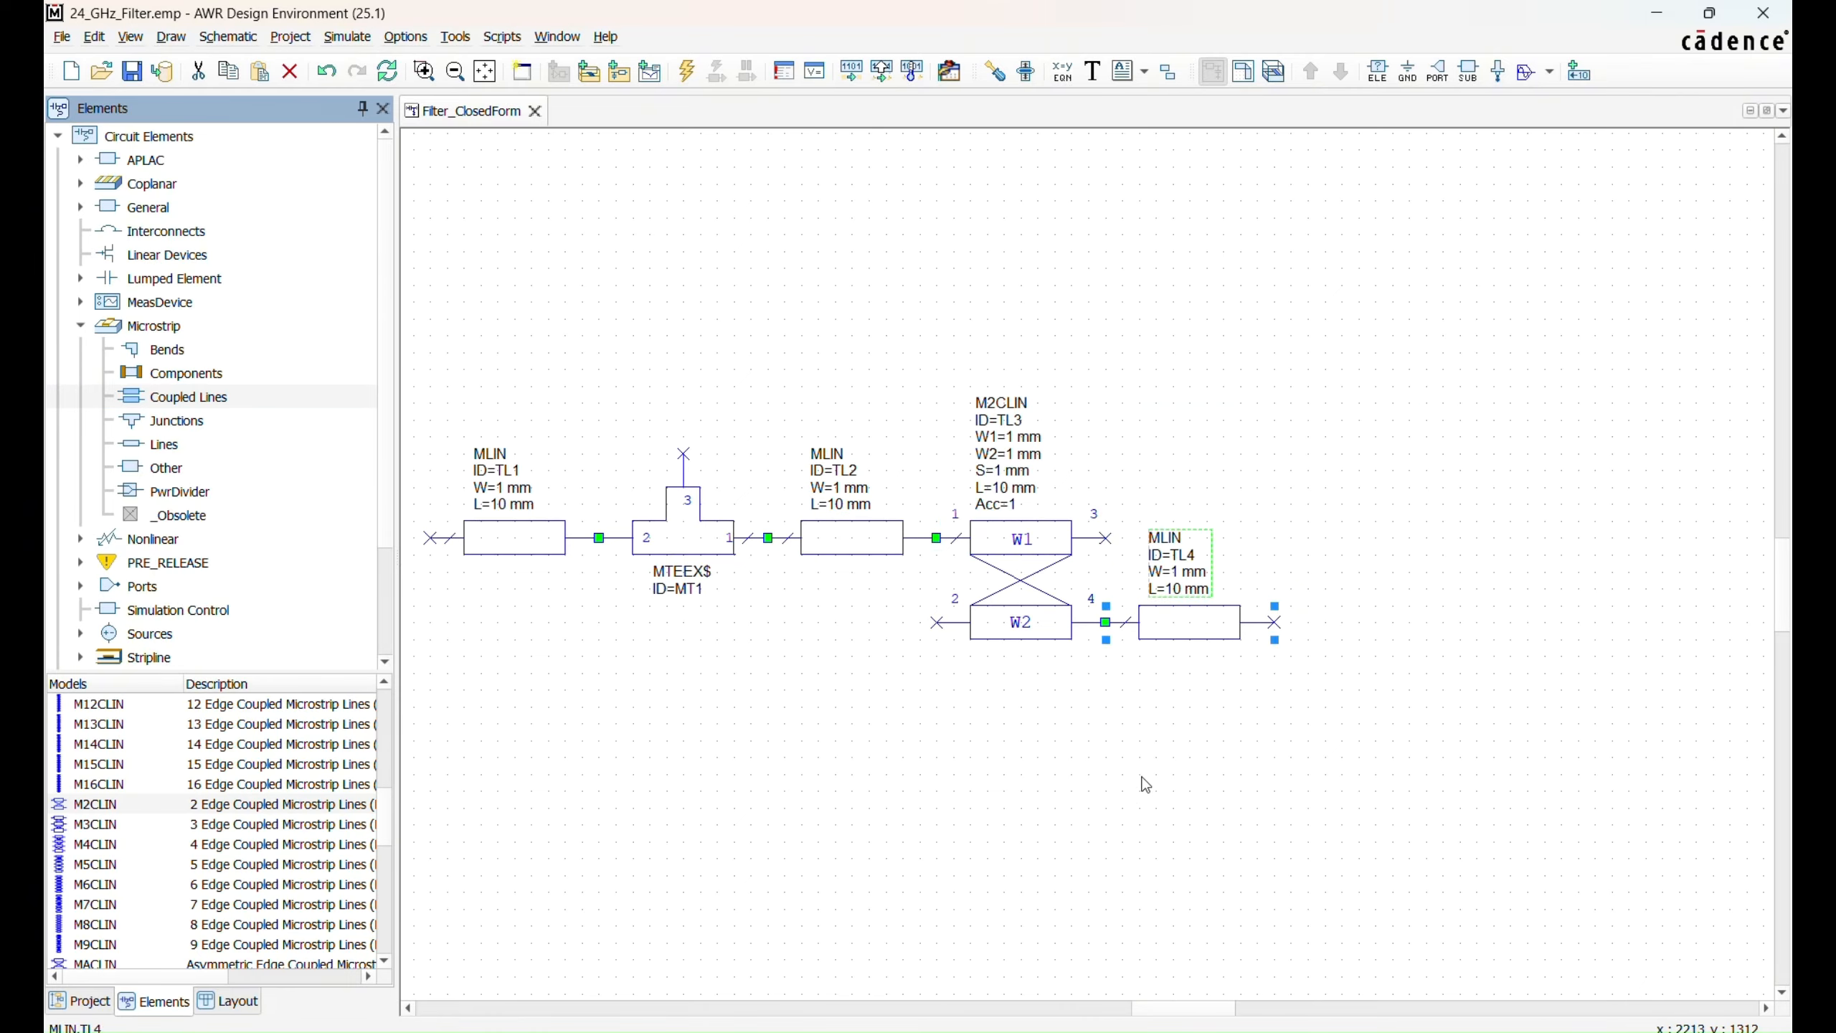
left_click(1183, 761)
Step: Add a second M2CLIN element with its port 1 connected to the end of the third microstrip line
left_click(1020, 539)
left_click_drag(102, 804, 1373, 614)
left_click(1357, 604)
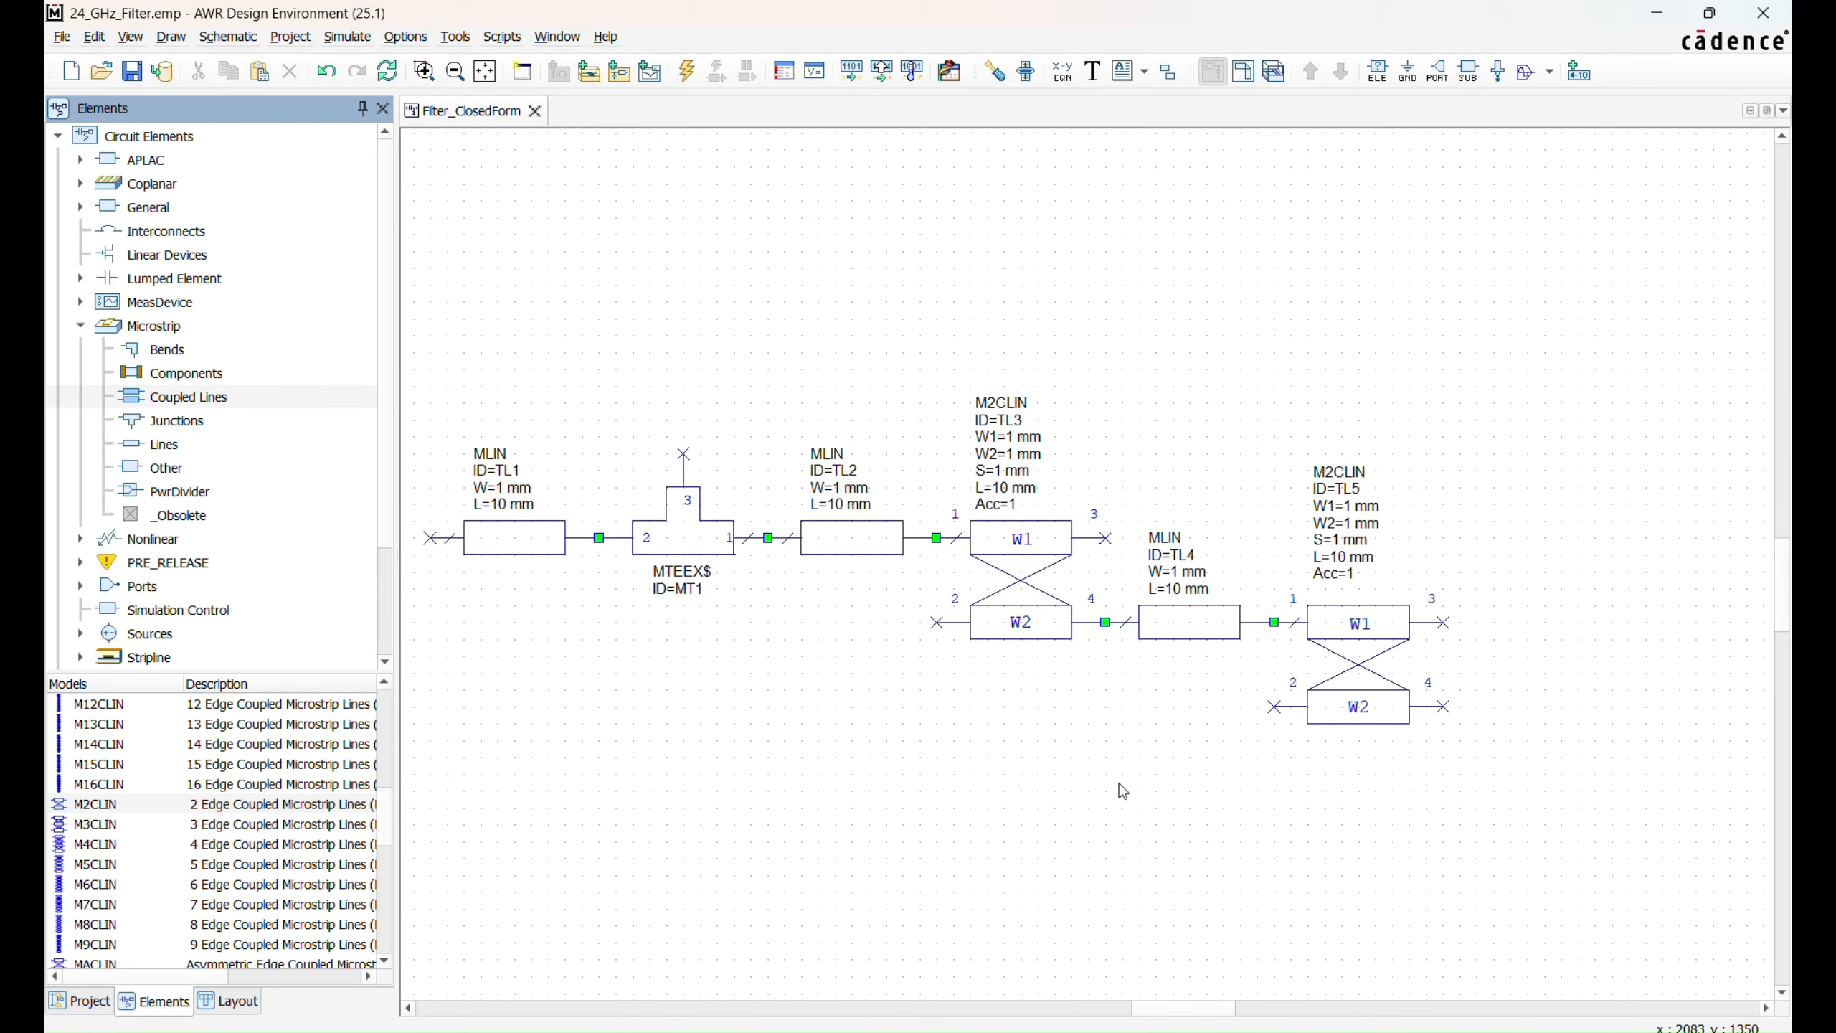
Step: Copy the microstrip line between the coupled sections and attach the copy to port 3 of the second M2CLIN
left_click(1188, 623)
key("ctrl+c")
key("ctrl+v")
left_click(1527, 595)
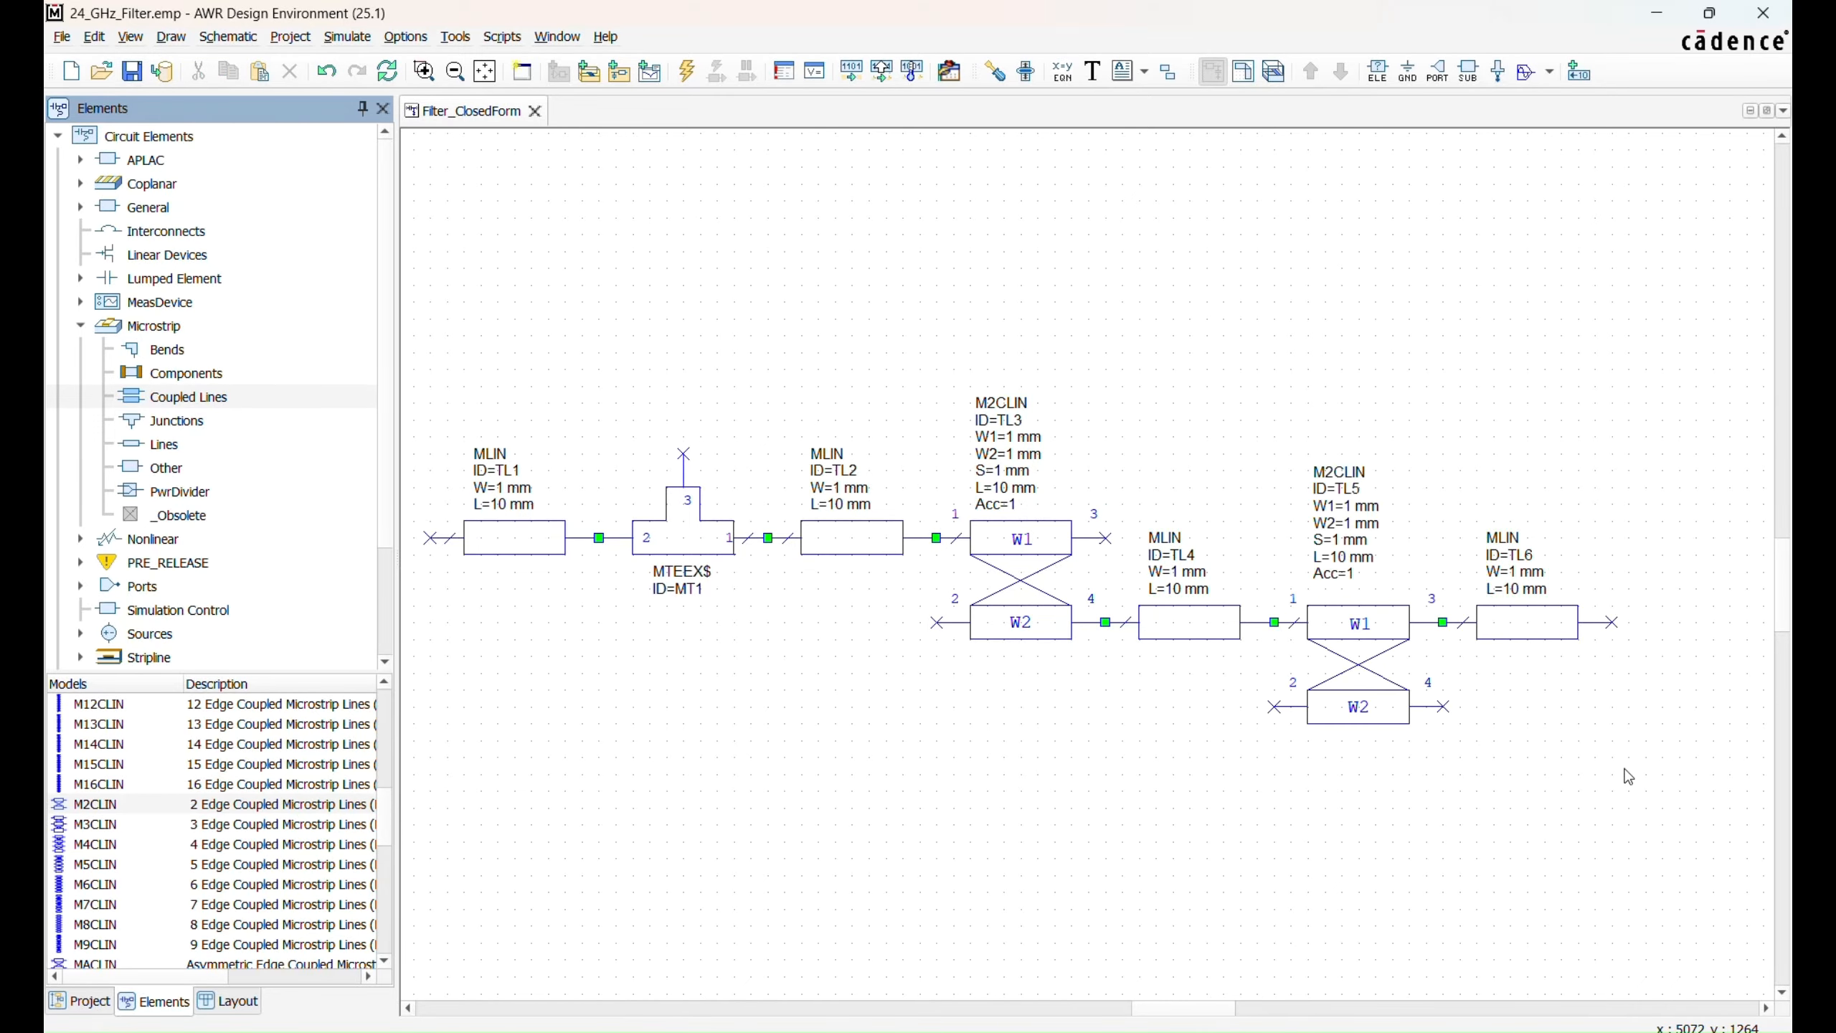
Step: Copy the MTEEX$ junction, rotate it so port 3 faces down, and place it at the output end of the circuit, level with the second M2CLIN's port 4
left_click(713, 550)
key("ctrl+c")
key("ctrl+v")
right_click(941, 824)
right_click(947, 822)
left_click(1708, 719)
Step: Move the last microstrip line down so it connects port 4 of the second M2CLIN to the output tee
left_click_drag(1502, 616, 1520, 708)
left_click(1483, 637)
left_click(1477, 789)
scroll(1462, 666, "down", 2)
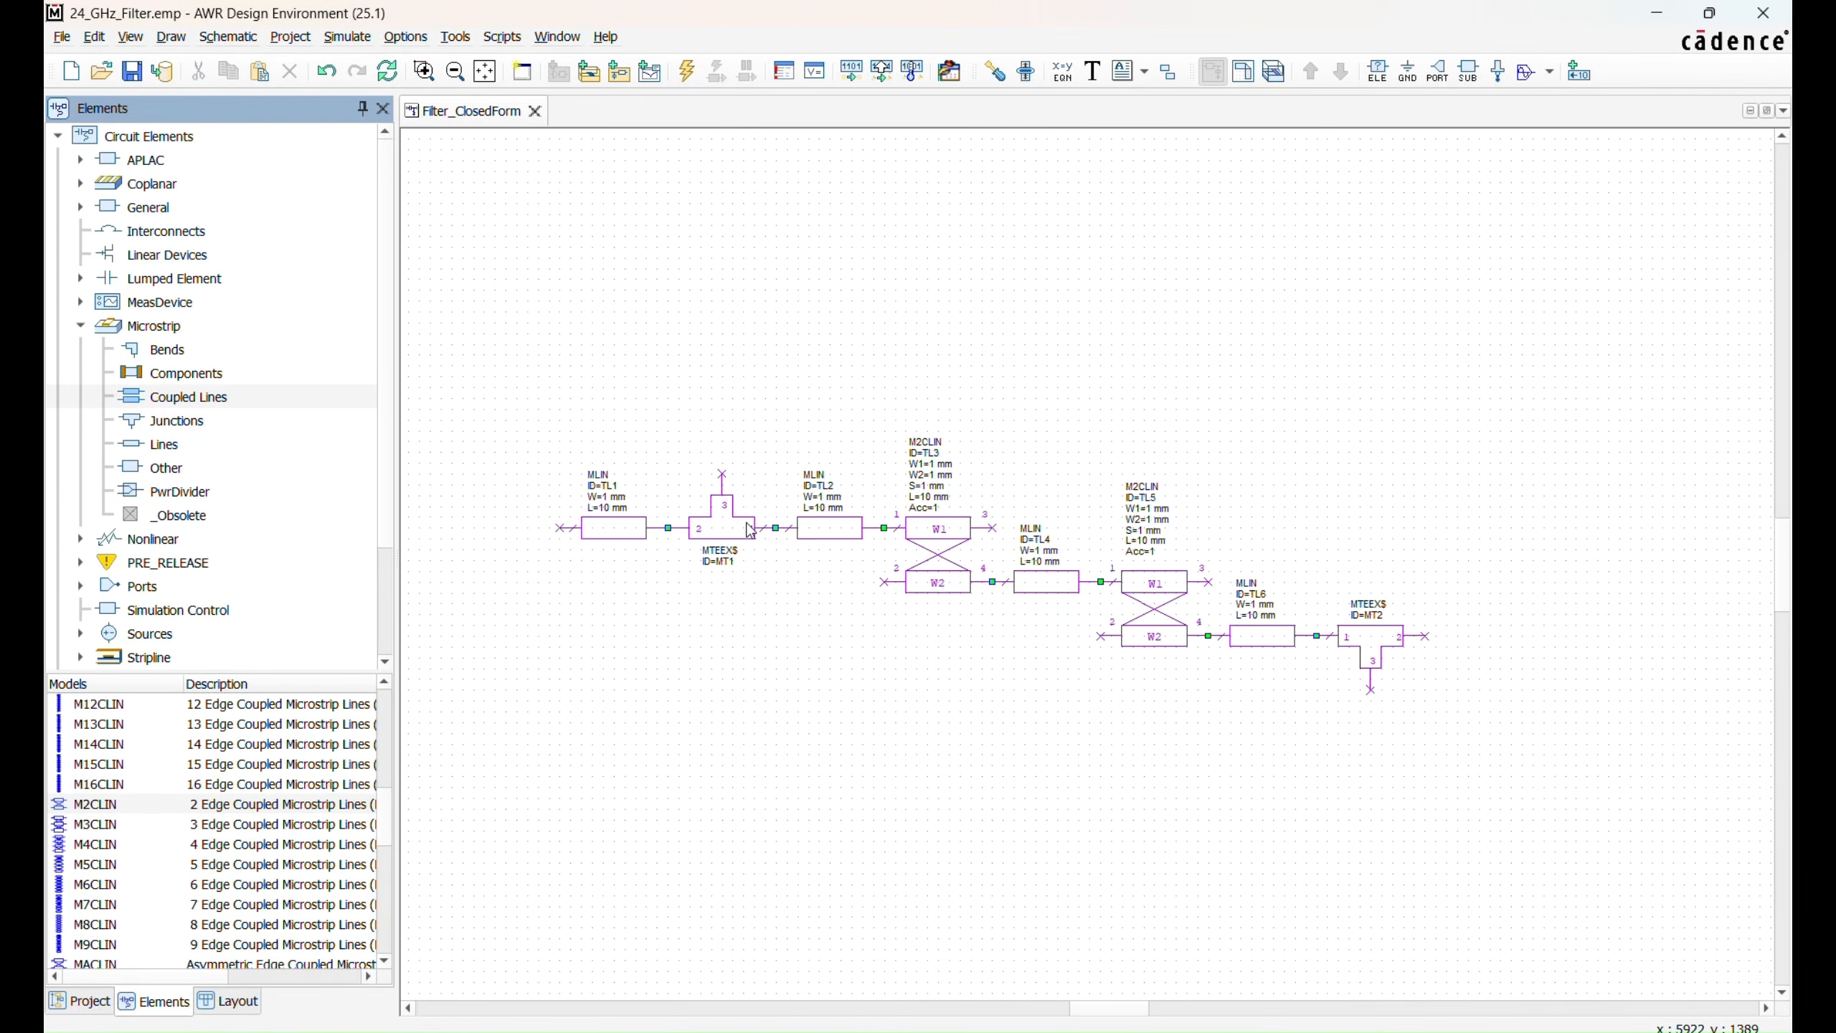
Step: Copy the input microstrip line and attach the copy to port 2 of the output tee
left_click(613, 528)
key("ctrl+c")
key("ctrl+v")
left_click(1425, 636)
left_click(1143, 742)
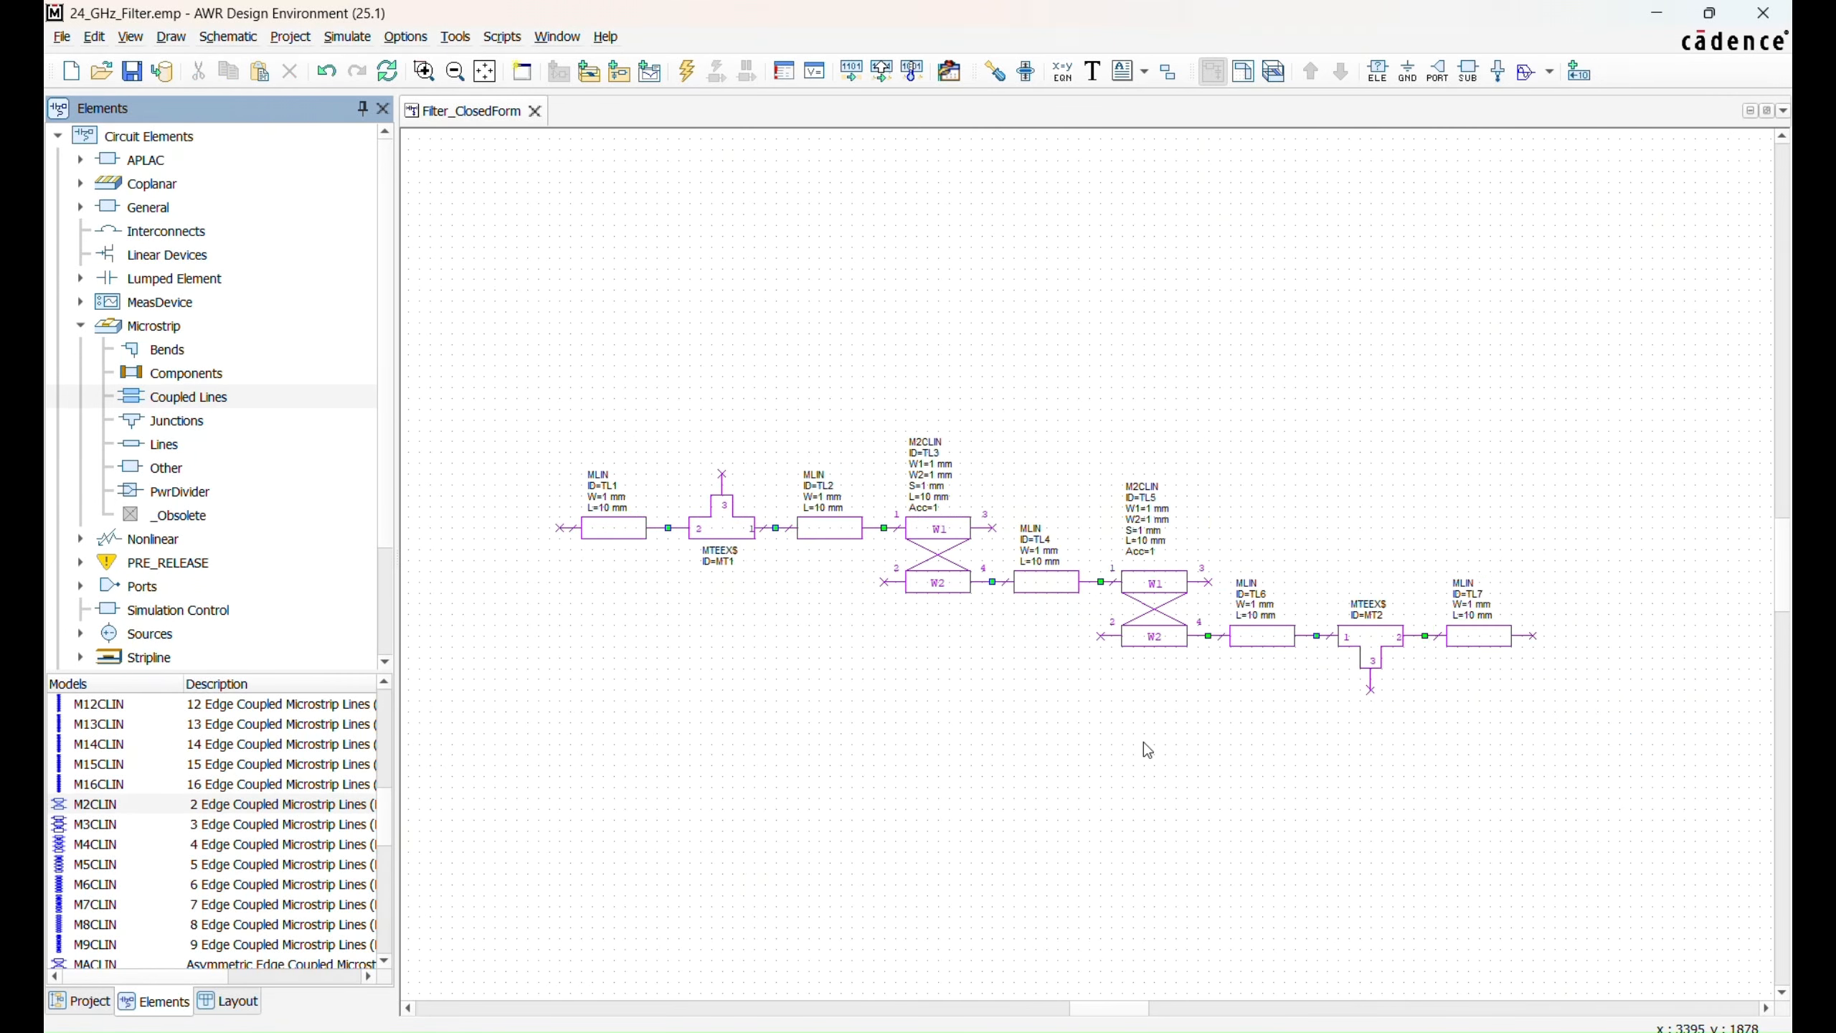
Step: Attach an MLEFX open microstrip line, rotated to stand upright, to port 3 of the input tee
left_click(171, 452)
scroll(190, 812, "up", 2)
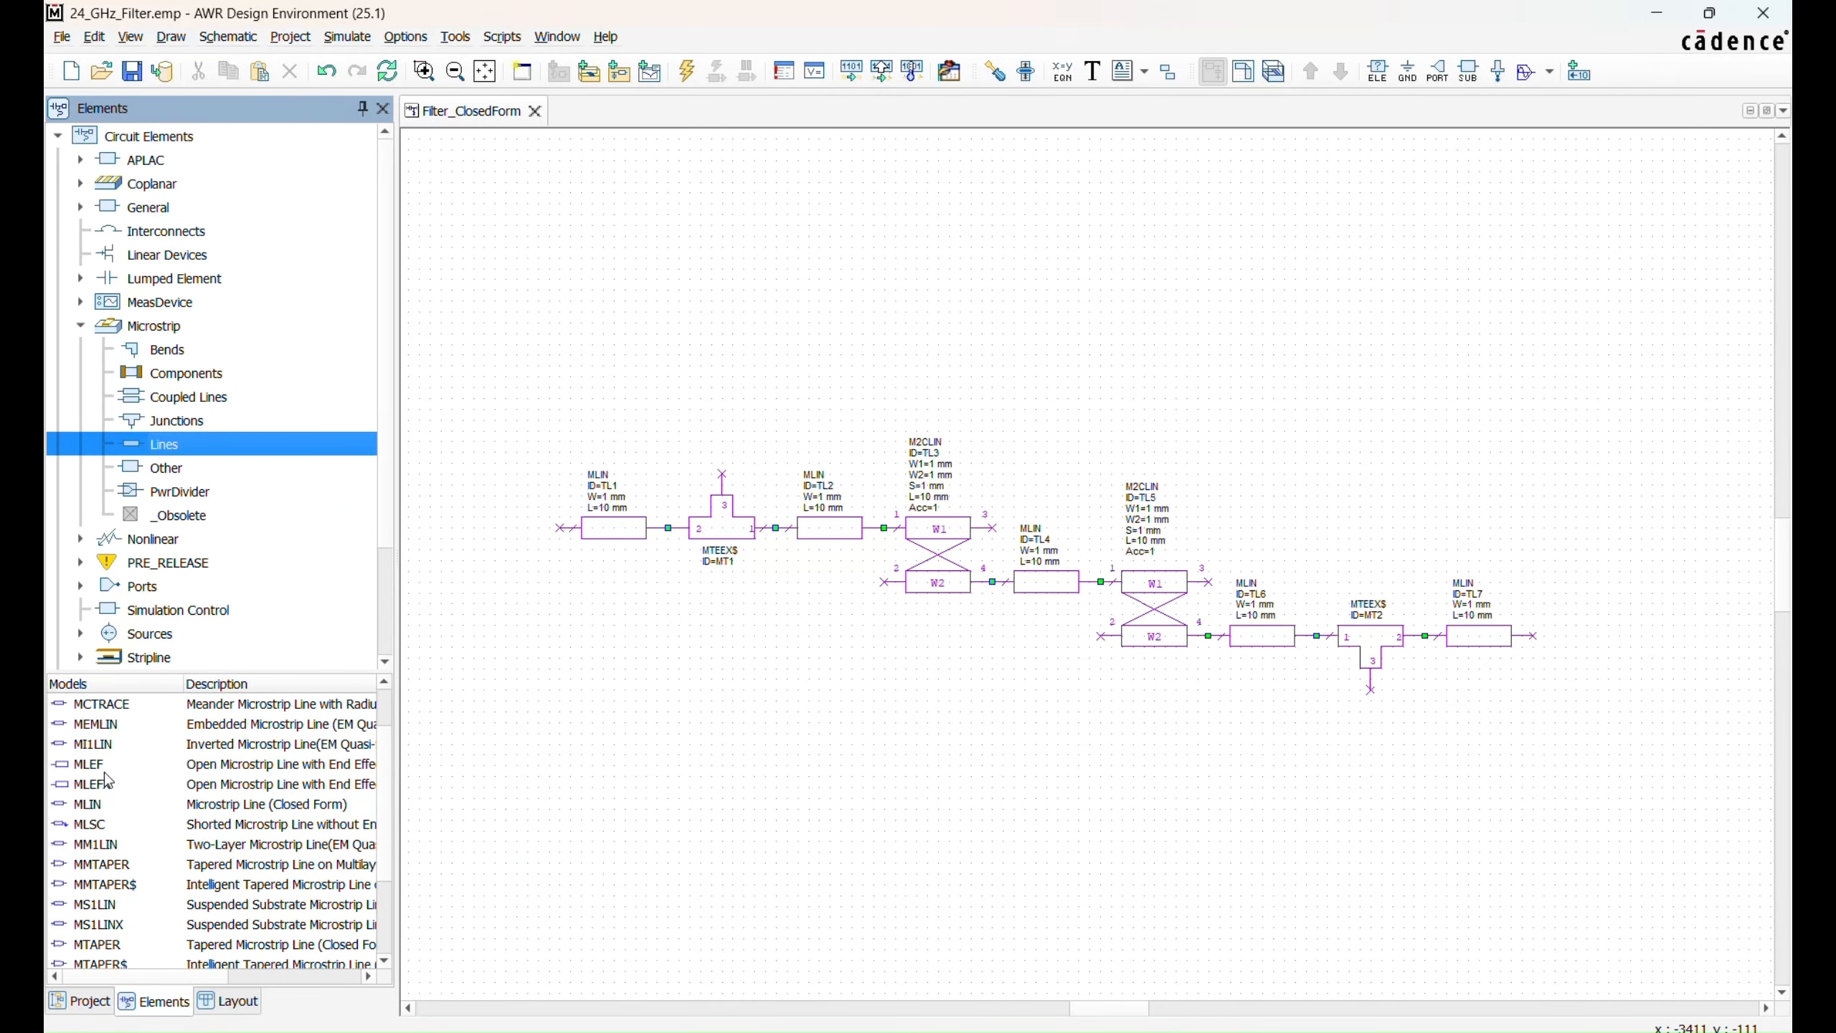
left_click_drag(105, 788, 746, 384)
right_click(716, 425)
left_click(702, 437)
Step: Copy the MLEFX open stub, rotate it to point down, and attach it to port 3 of the output tee
key("ctrl+c")
key("ctrl+v")
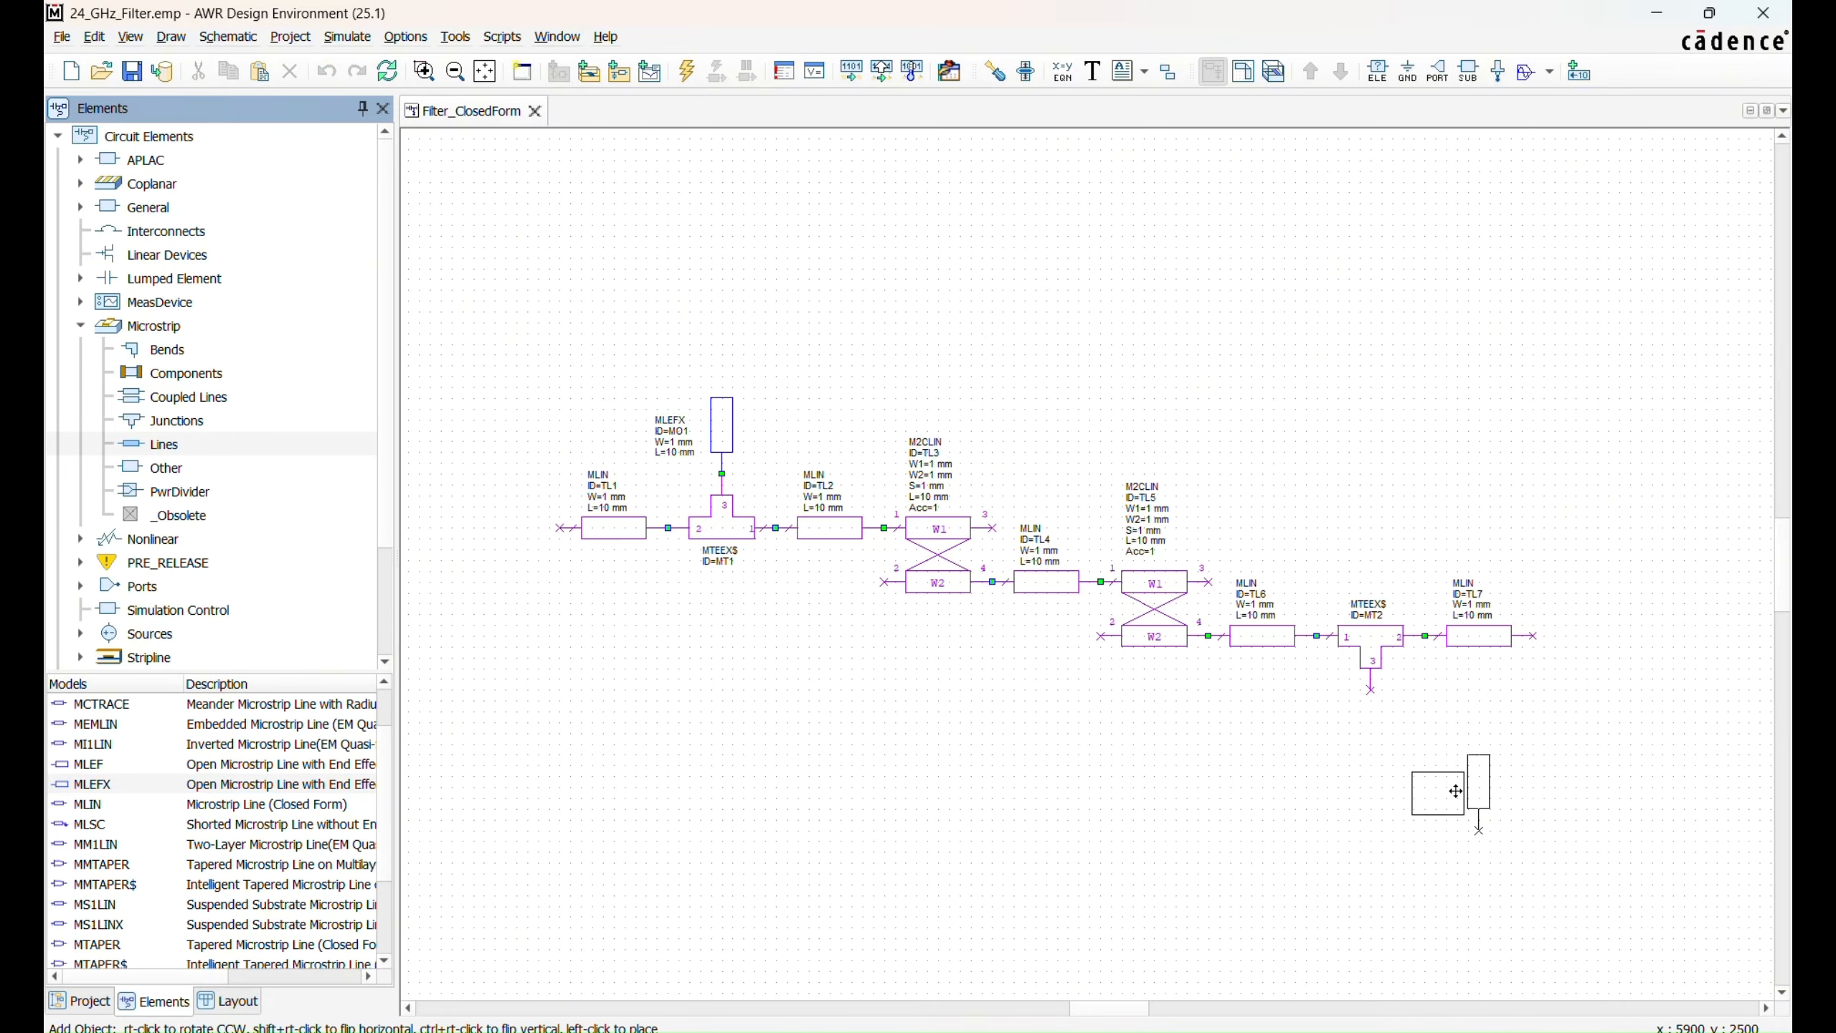
right_click(1455, 791)
right_click(1455, 791)
left_click(1389, 728)
left_click(991, 801)
Step: Find MOPENX$ by filtering element names for "mopen" and attach it to port 3 of the second M2CLIN
left_click(1377, 71)
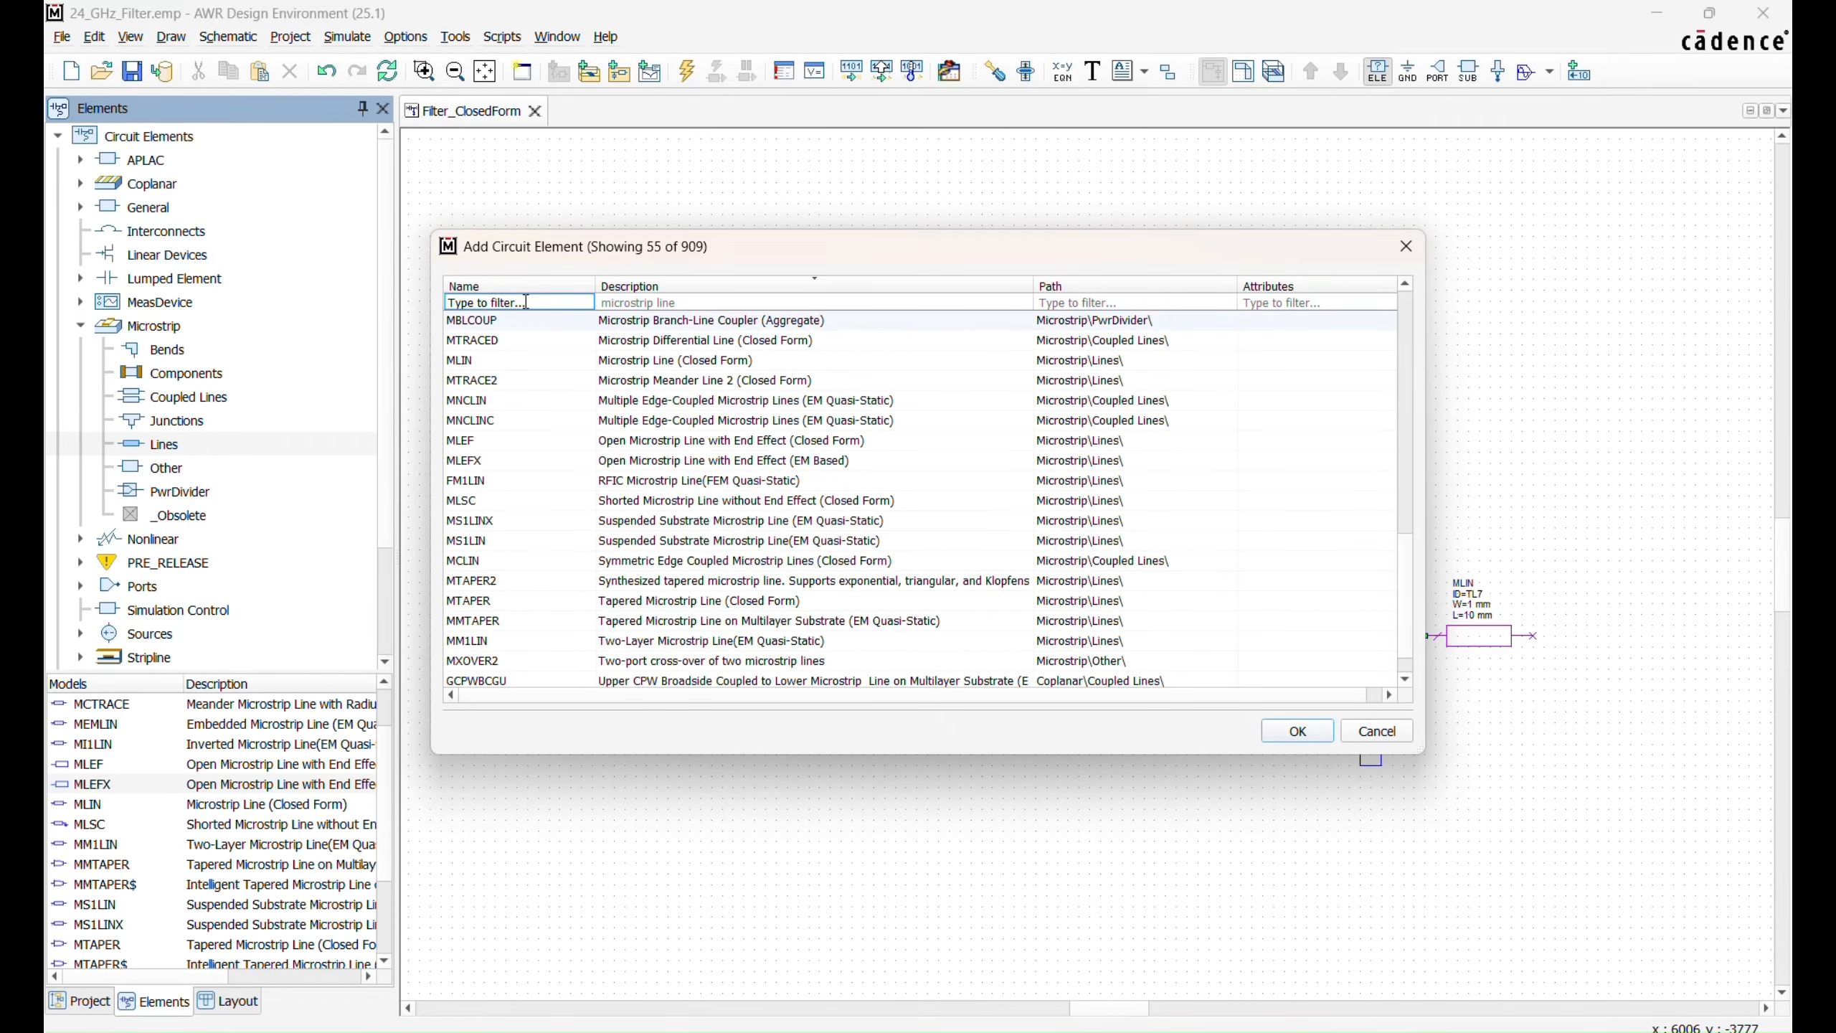
left_click(527, 303)
type("mopen")
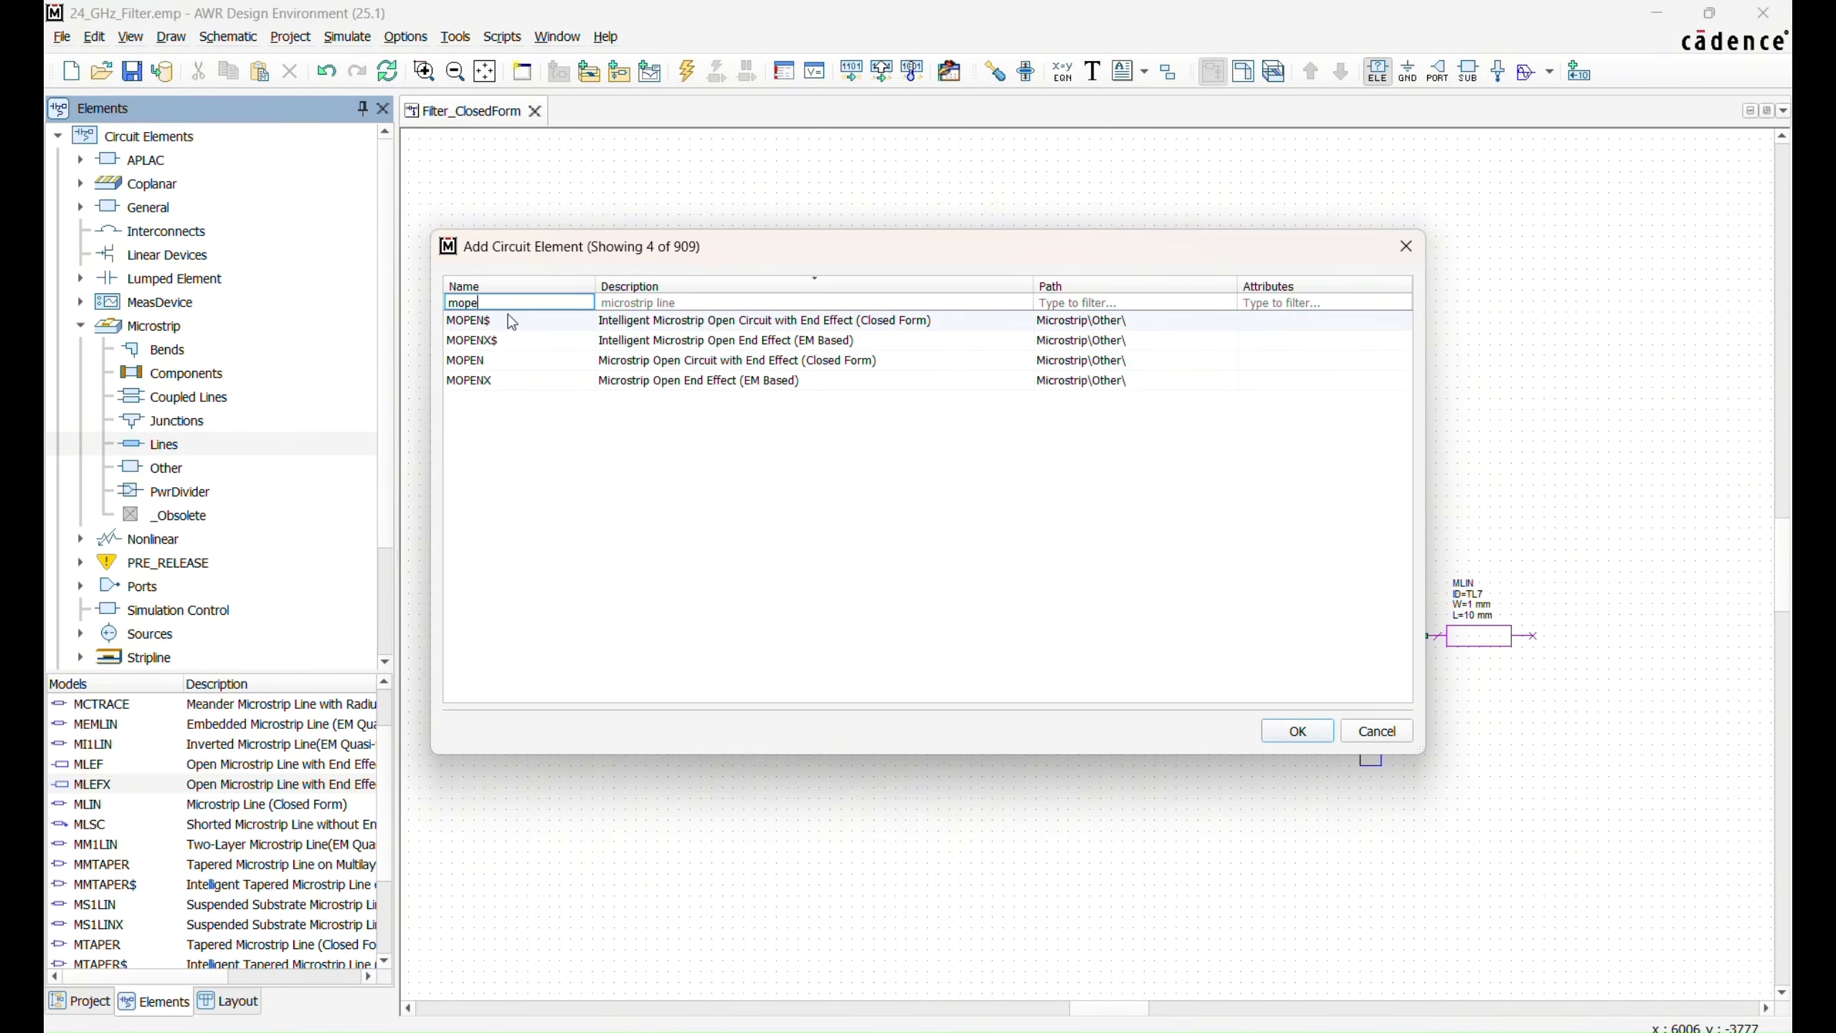
double_click(473, 341)
left_click(1230, 577)
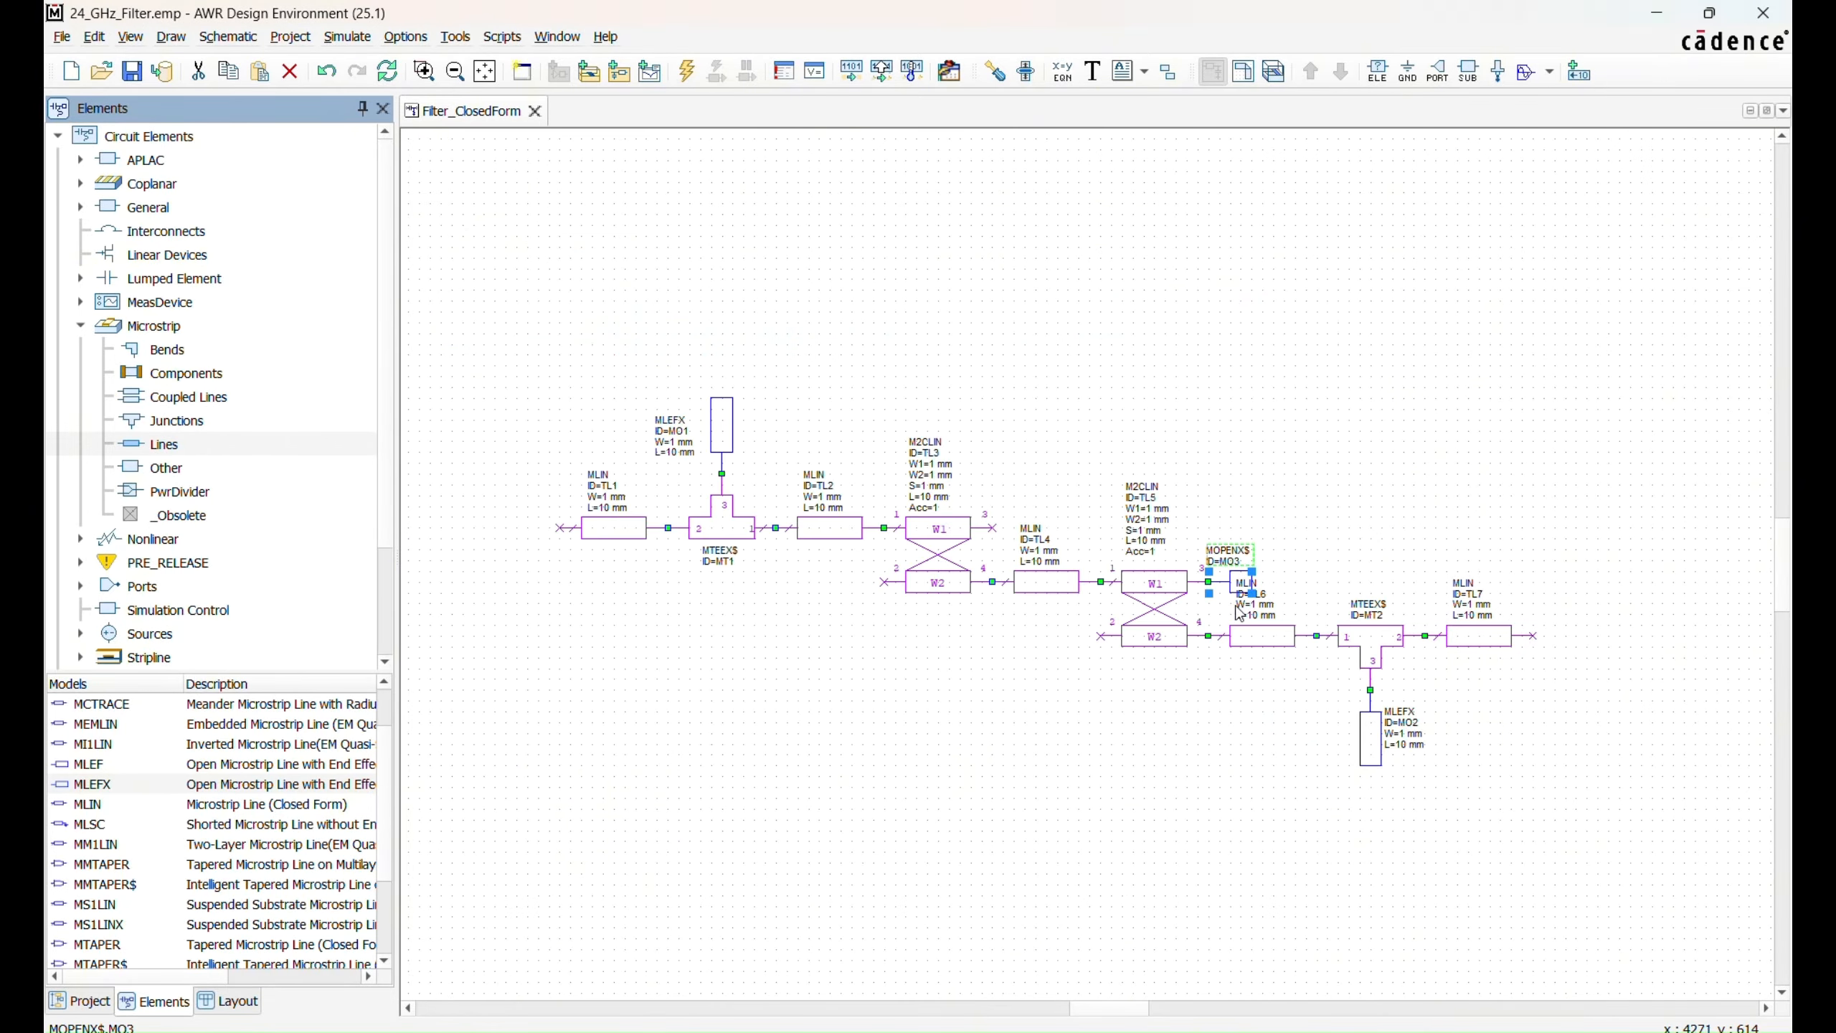
Step: Copy the MOPENX$ element and attach flipped copies to port 2 of both M2CLIN coupled lines
key("ctrl+c")
key("ctrl+v")
right_click(975, 657)
right_click(975, 656)
left_click(861, 593)
key("ctrl+c")
key("ctrl+v")
left_click(1076, 651)
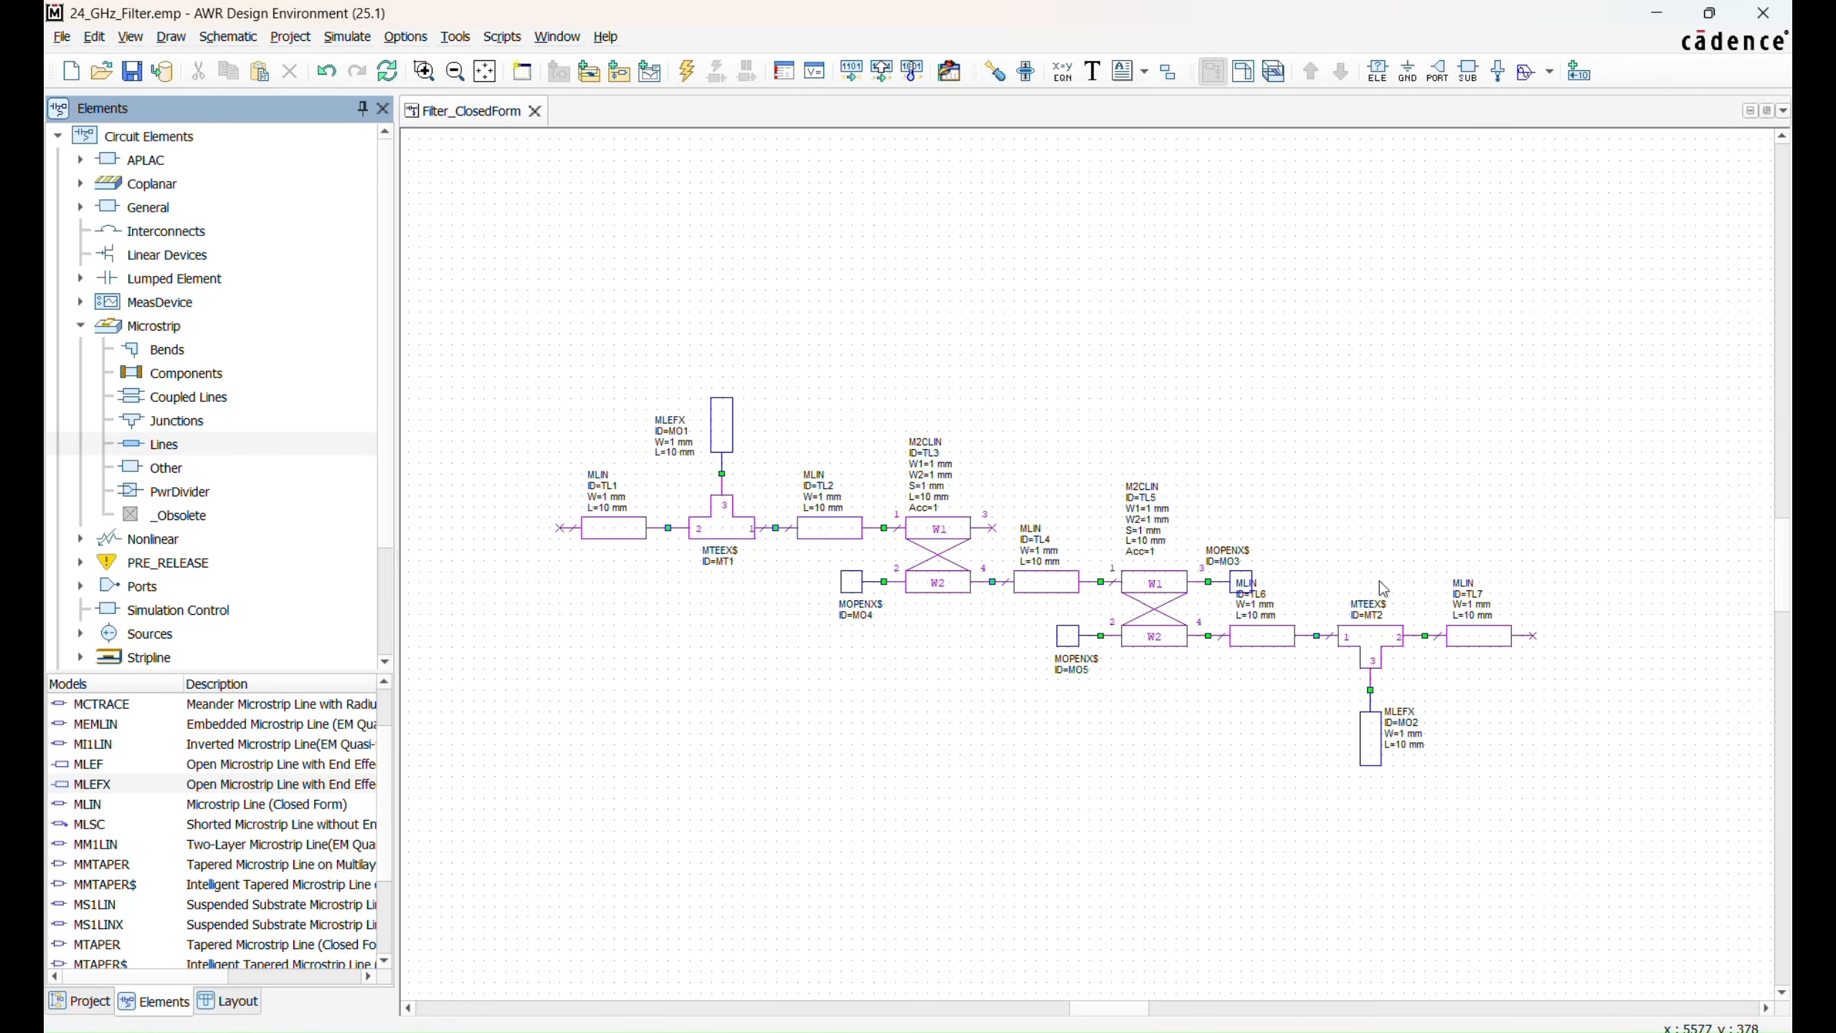
Step: Move the TL6 parameter text below its line and shift the parameter text beside it clear of the overlap
scroll(1380, 582, "up", 2)
left_click_drag(1191, 607, 1189, 721)
left_click_drag(1153, 536, 1192, 537)
left_click(769, 795)
scroll(769, 795, "down", 2)
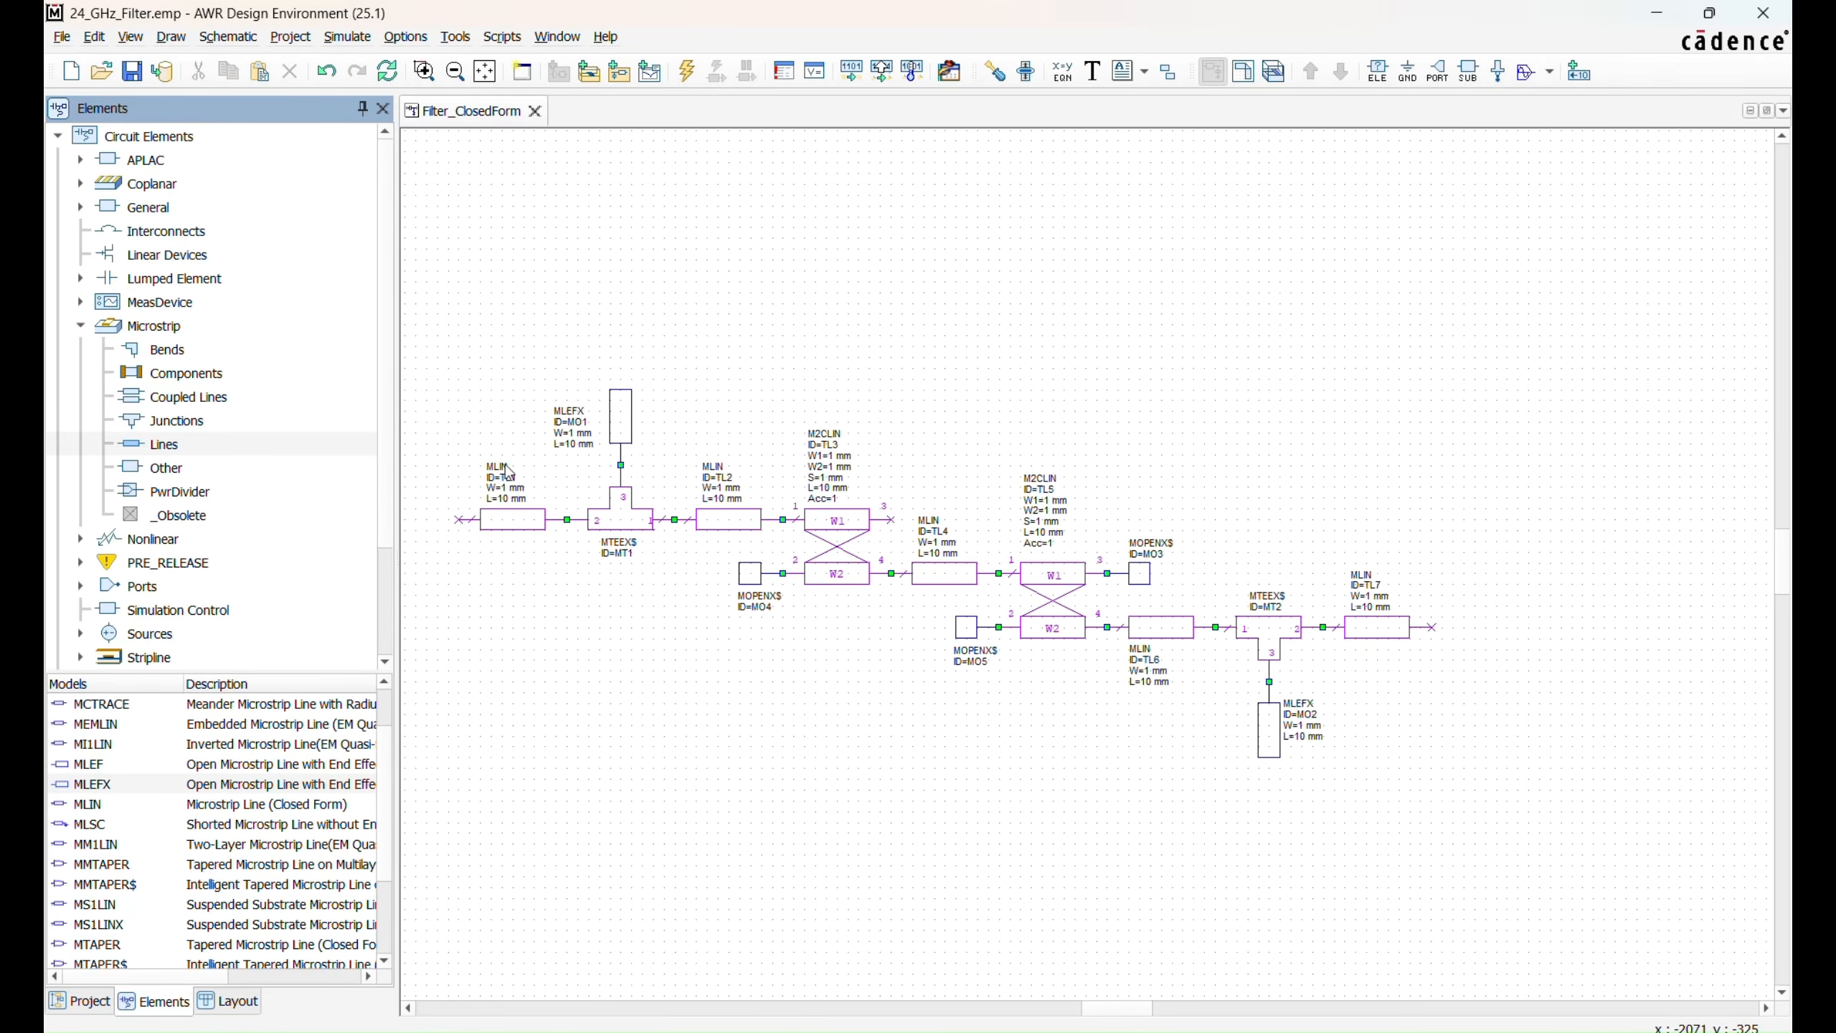
Step: Attach a port to the free end of input line TL1 and a flipped port to the free end of output line TL7
left_click(1431, 74)
left_click(438, 522)
left_click(1431, 72)
right_click(1527, 582)
right_click(1528, 582)
left_click(1451, 627)
left_click(864, 875)
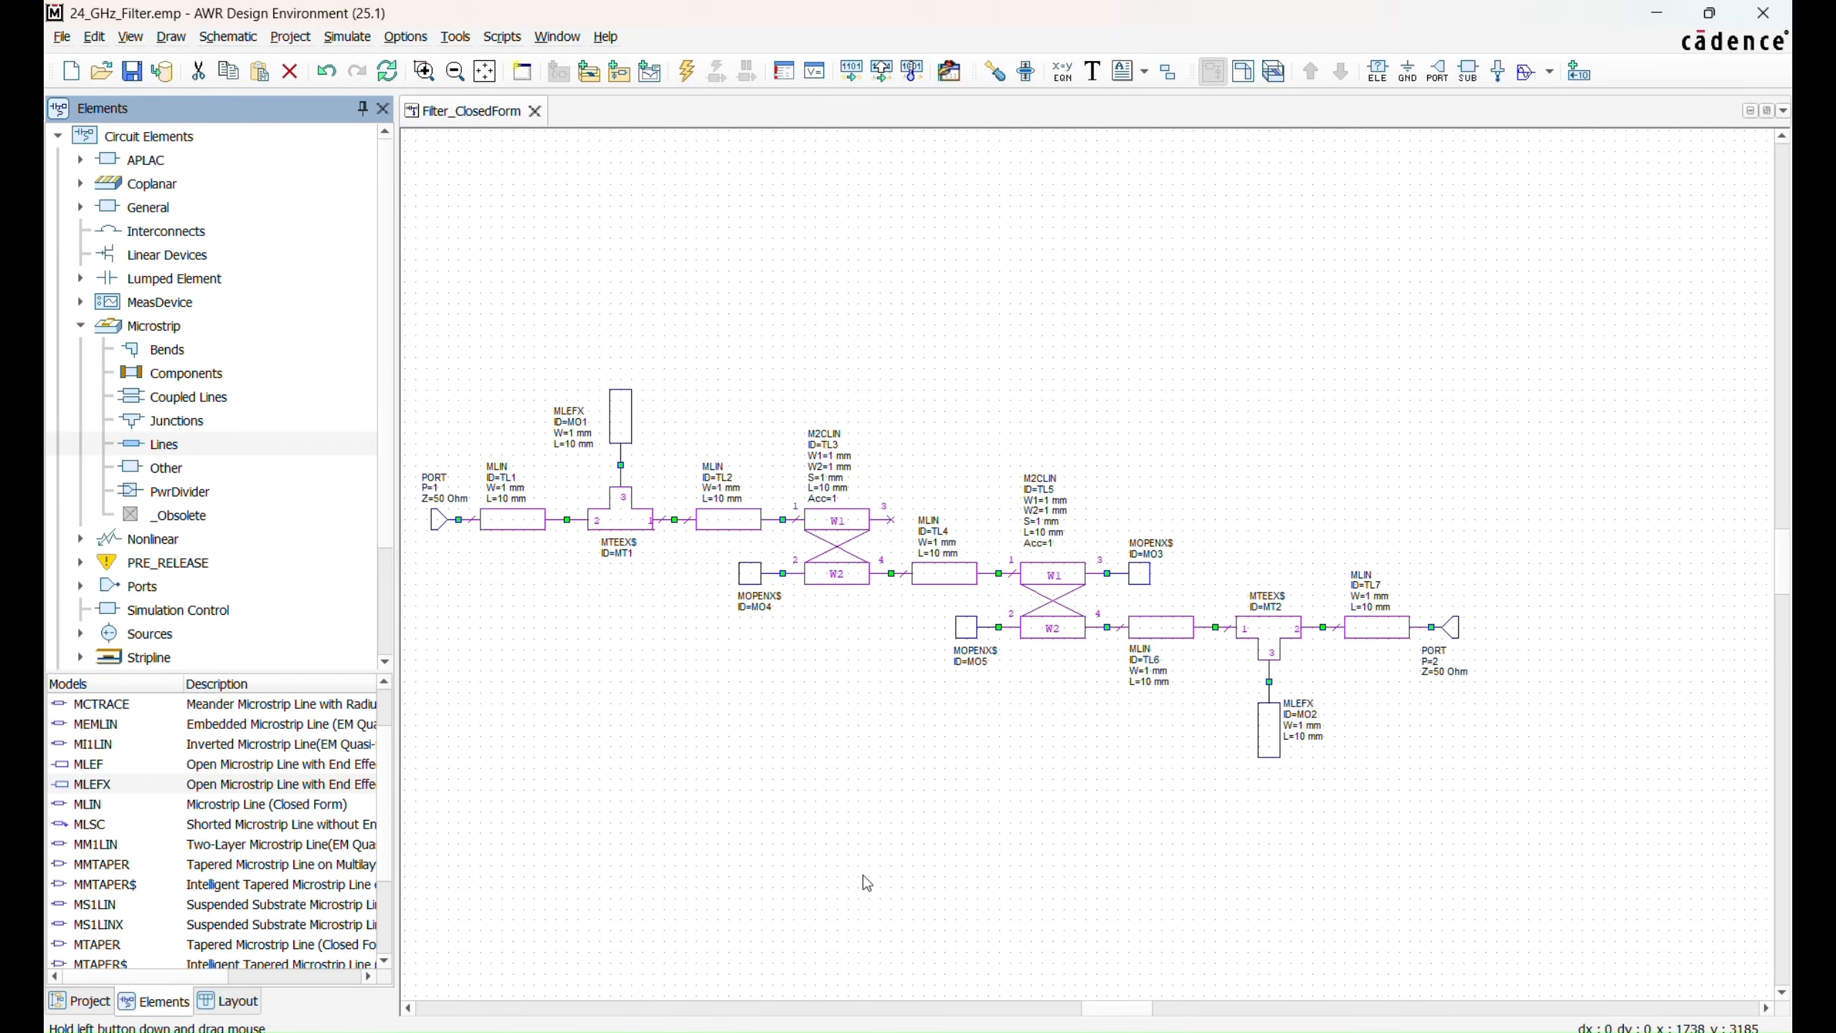
scroll(784, 746, "up", 1)
middle_click_drag(784, 746, 880, 747)
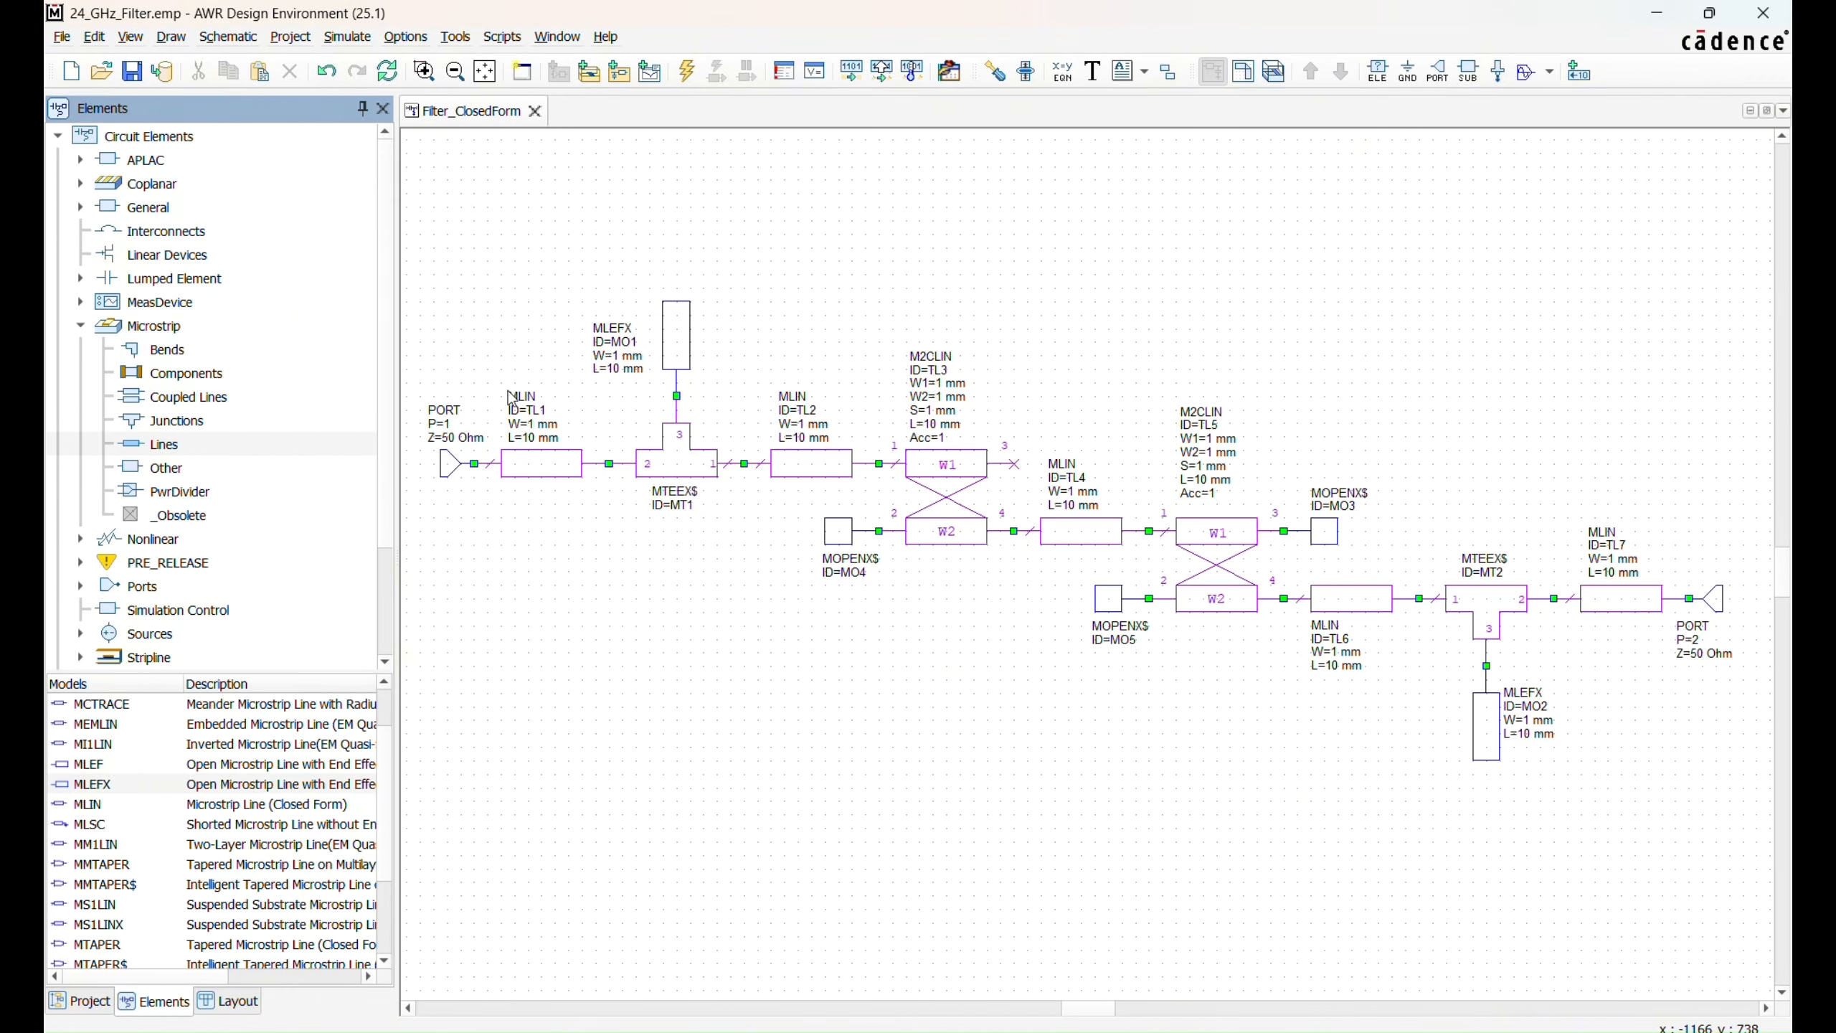
Step: Examine the schematic's element parameters in the Variable Browser, then close it
double_click(553, 424)
left_click(632, 564)
left_click(815, 73)
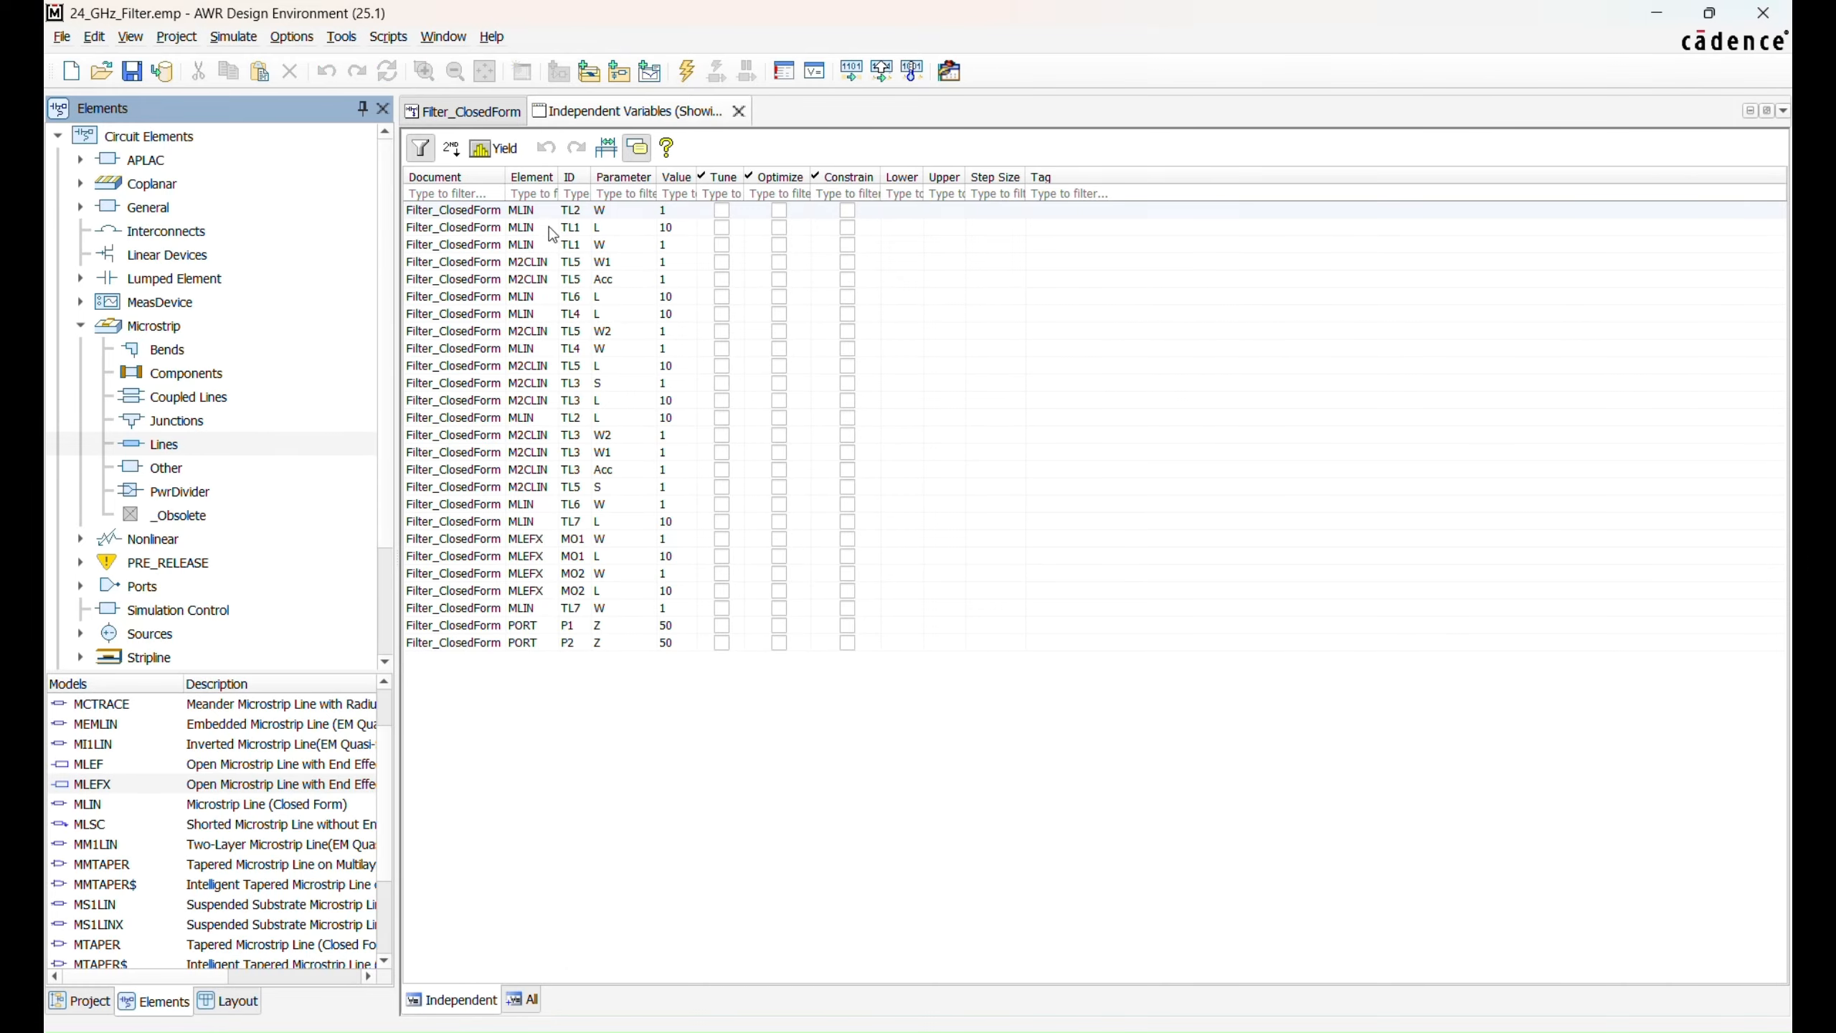
double_click(689, 227)
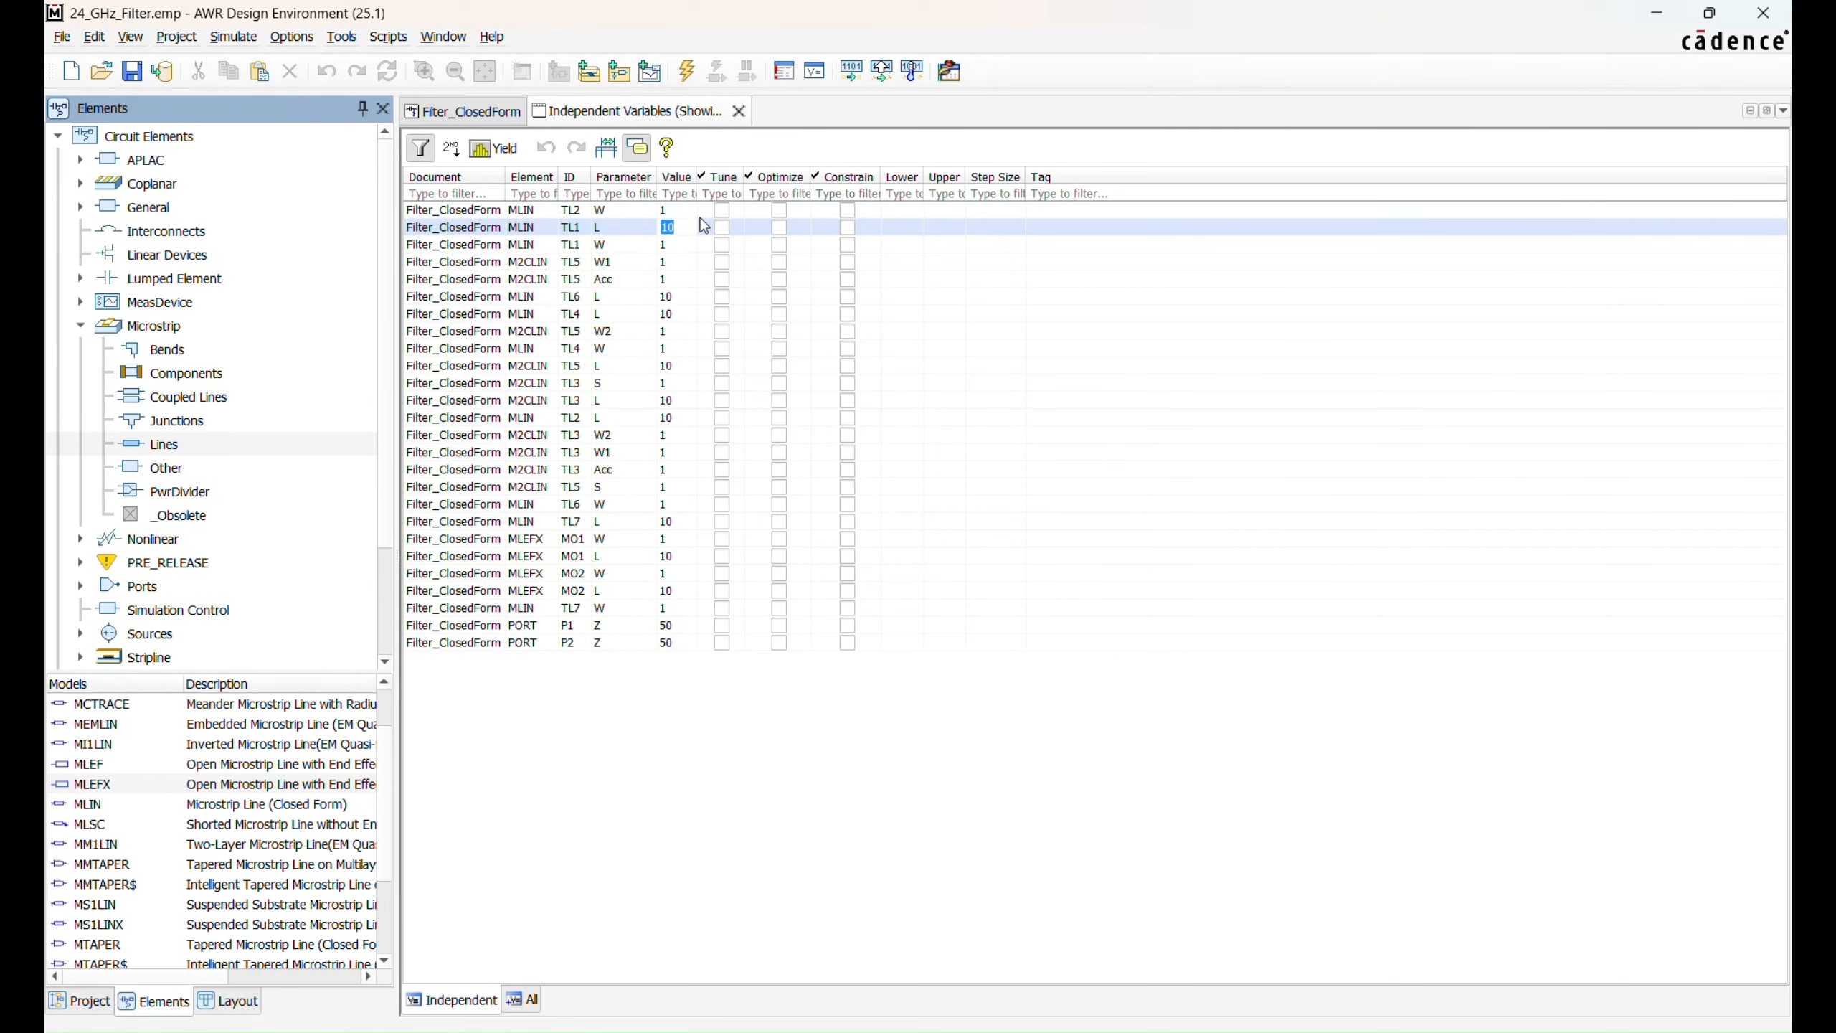
left_click(738, 111)
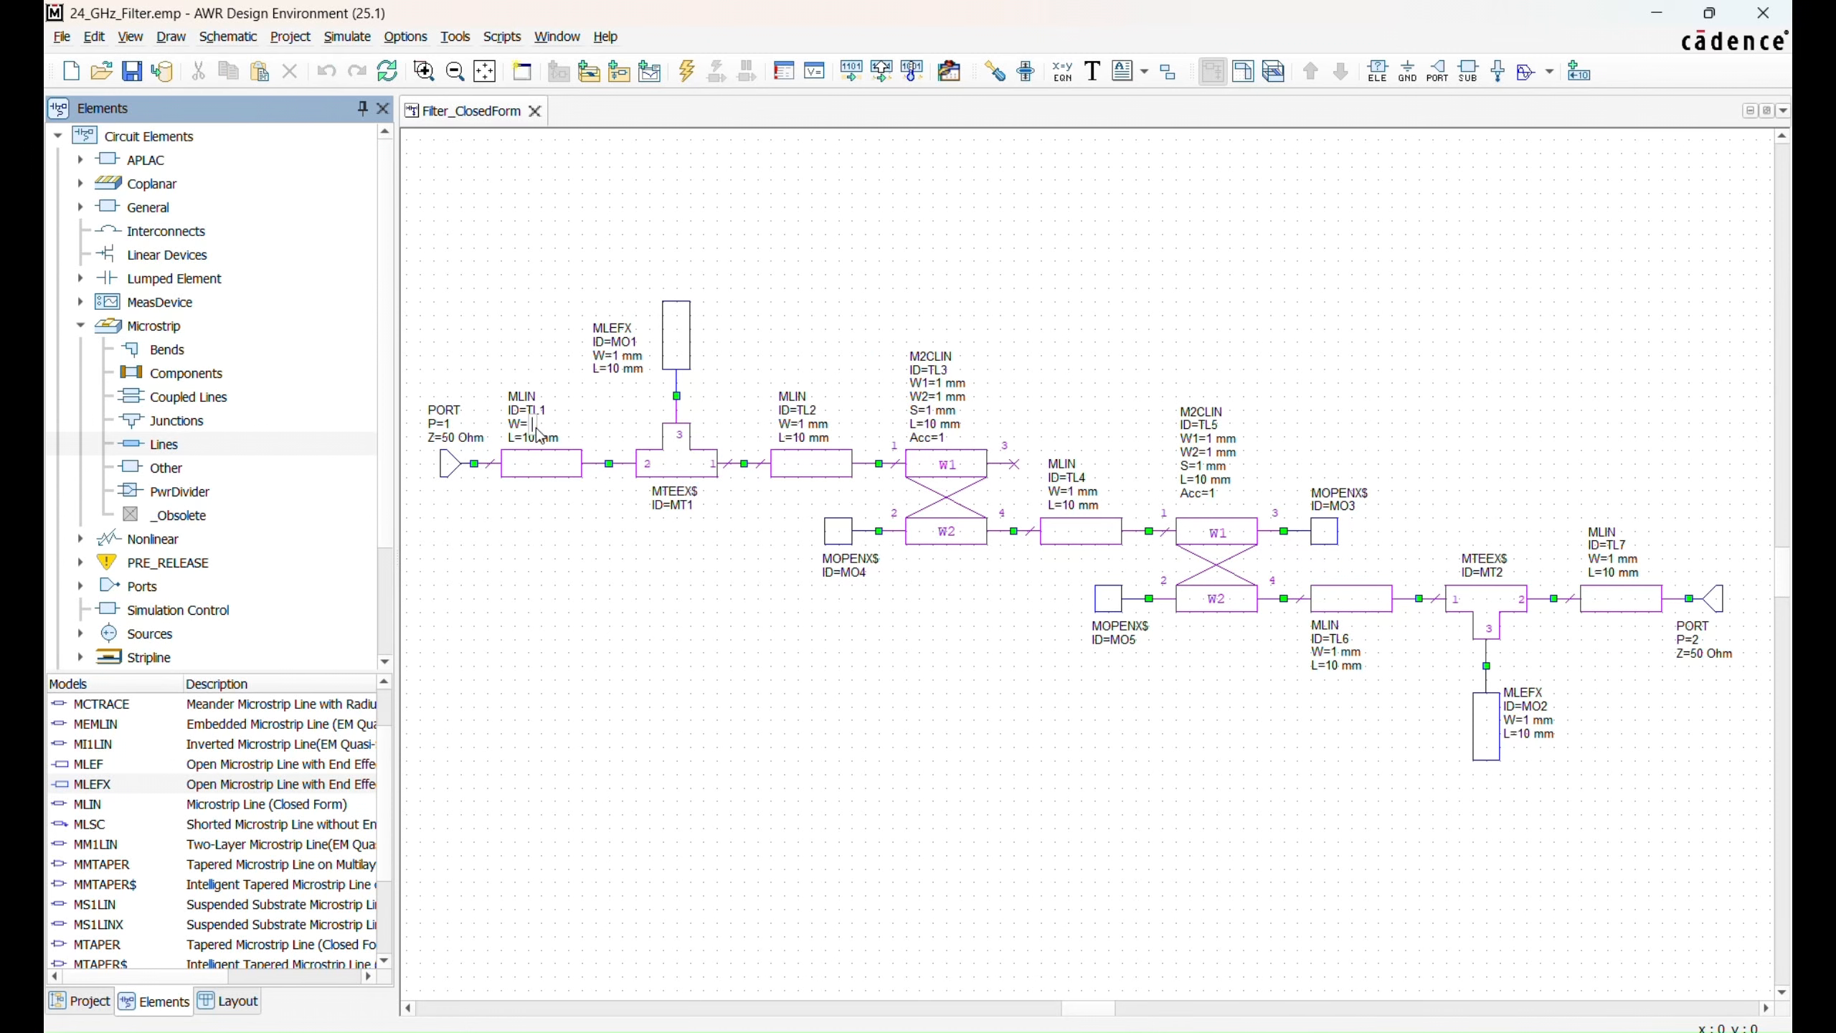
Step: Set input line TL1's width to 0.54 mm and its length to 2 mm
type("0.54")
key("Tab")
type("2")
key("Tab")
Step: Set the upper MLEFX stub MO1's width to 0.54 mm and its length to the variable Lstub
double_click(621, 356)
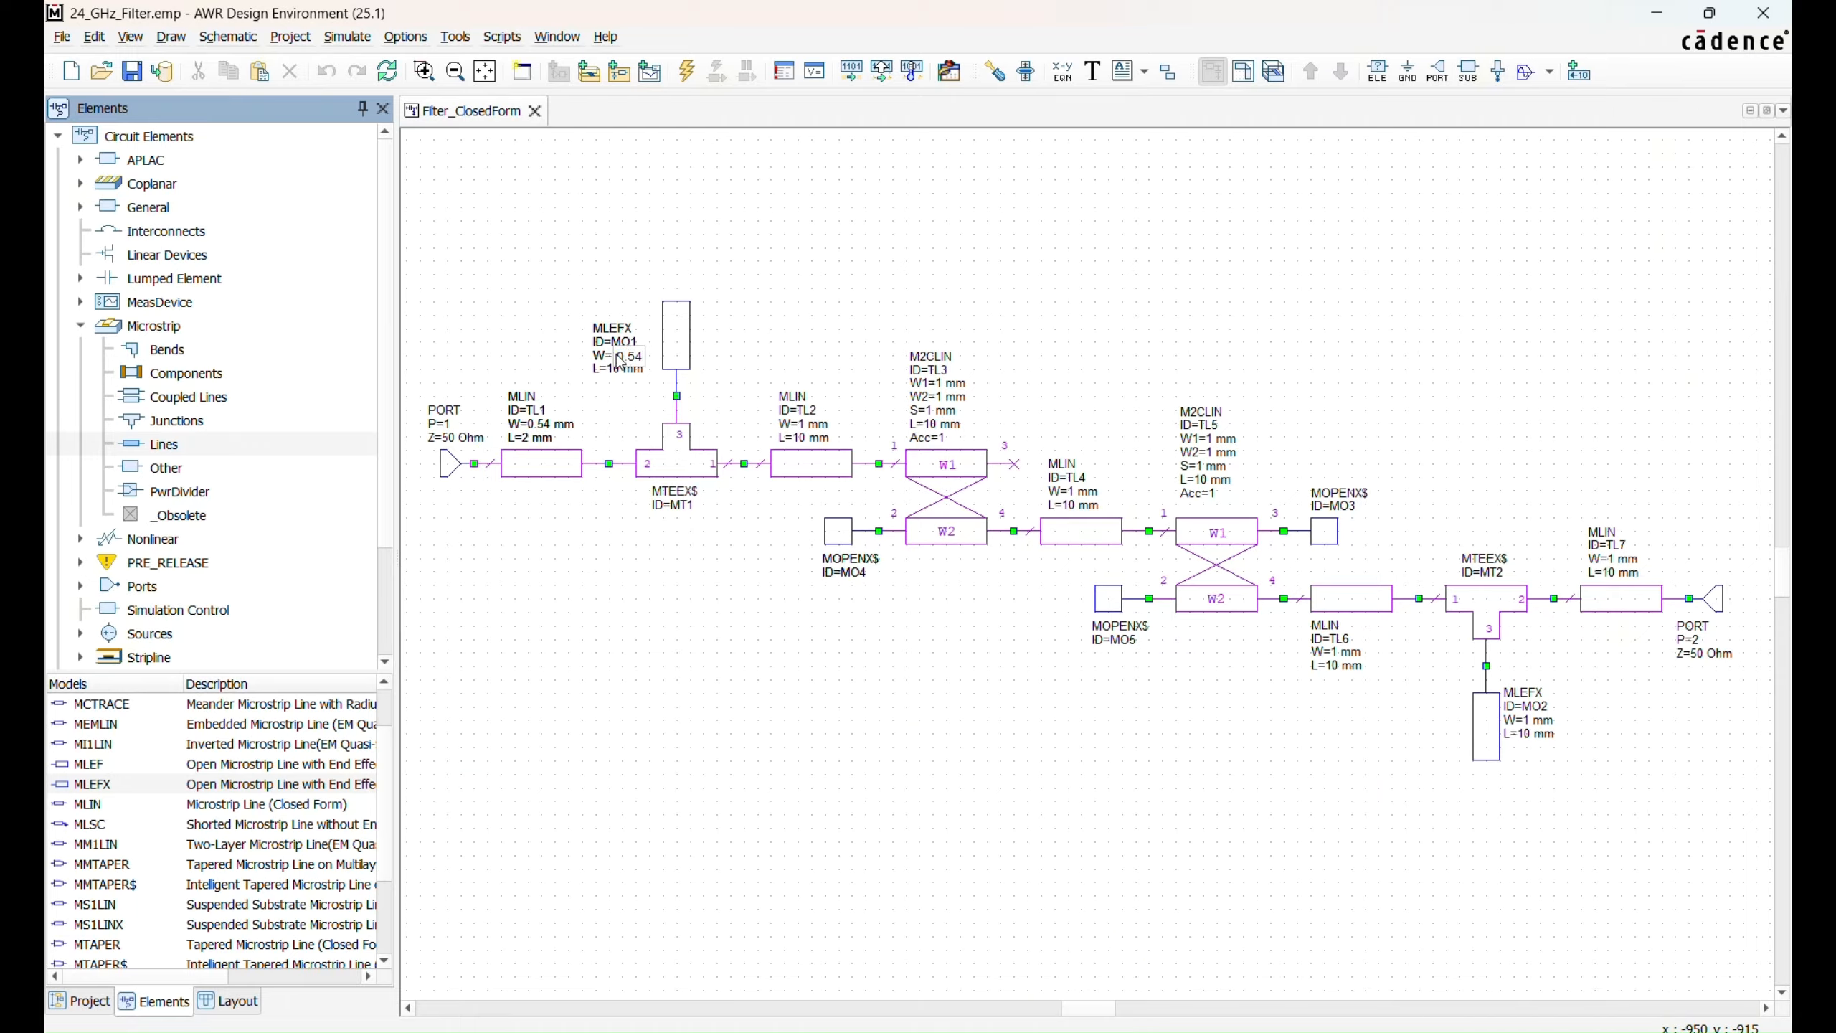
double_click(620, 368)
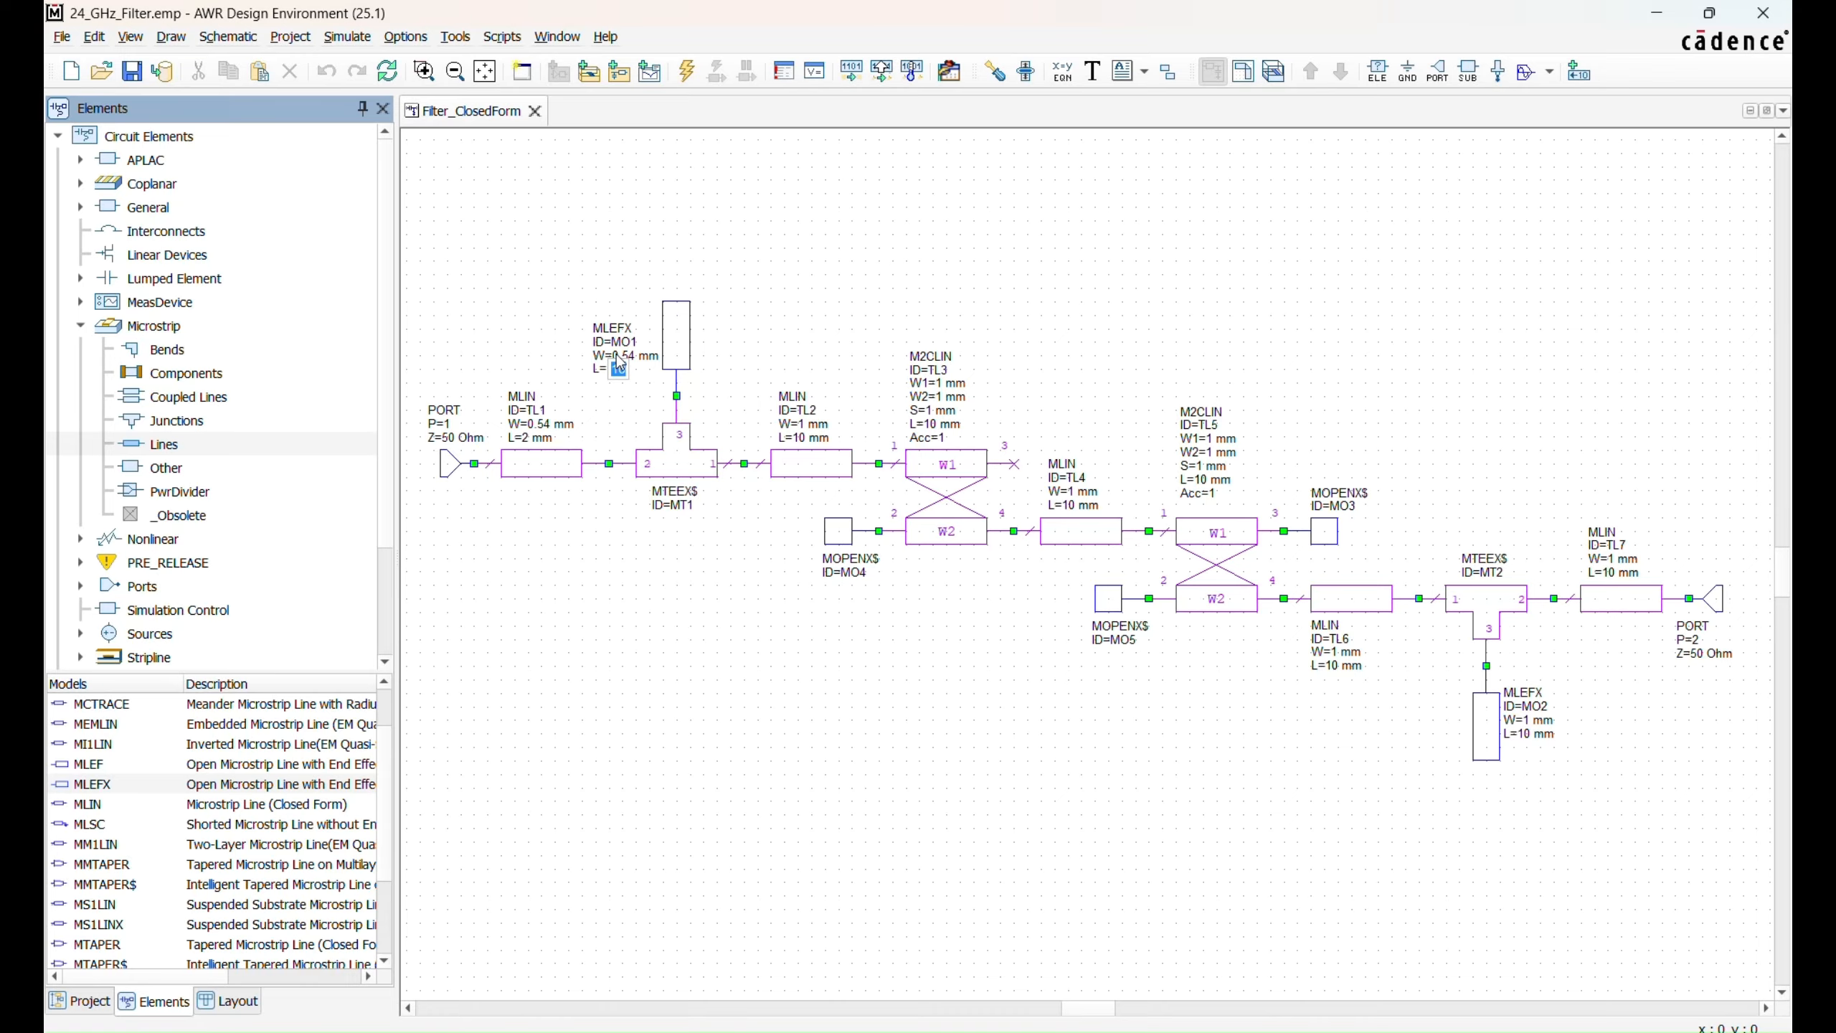
type("Lstub")
key("Return")
Step: Add the equation Lstub=1.3 in the free area above the schematic
left_click(1062, 71)
left_click(801, 199)
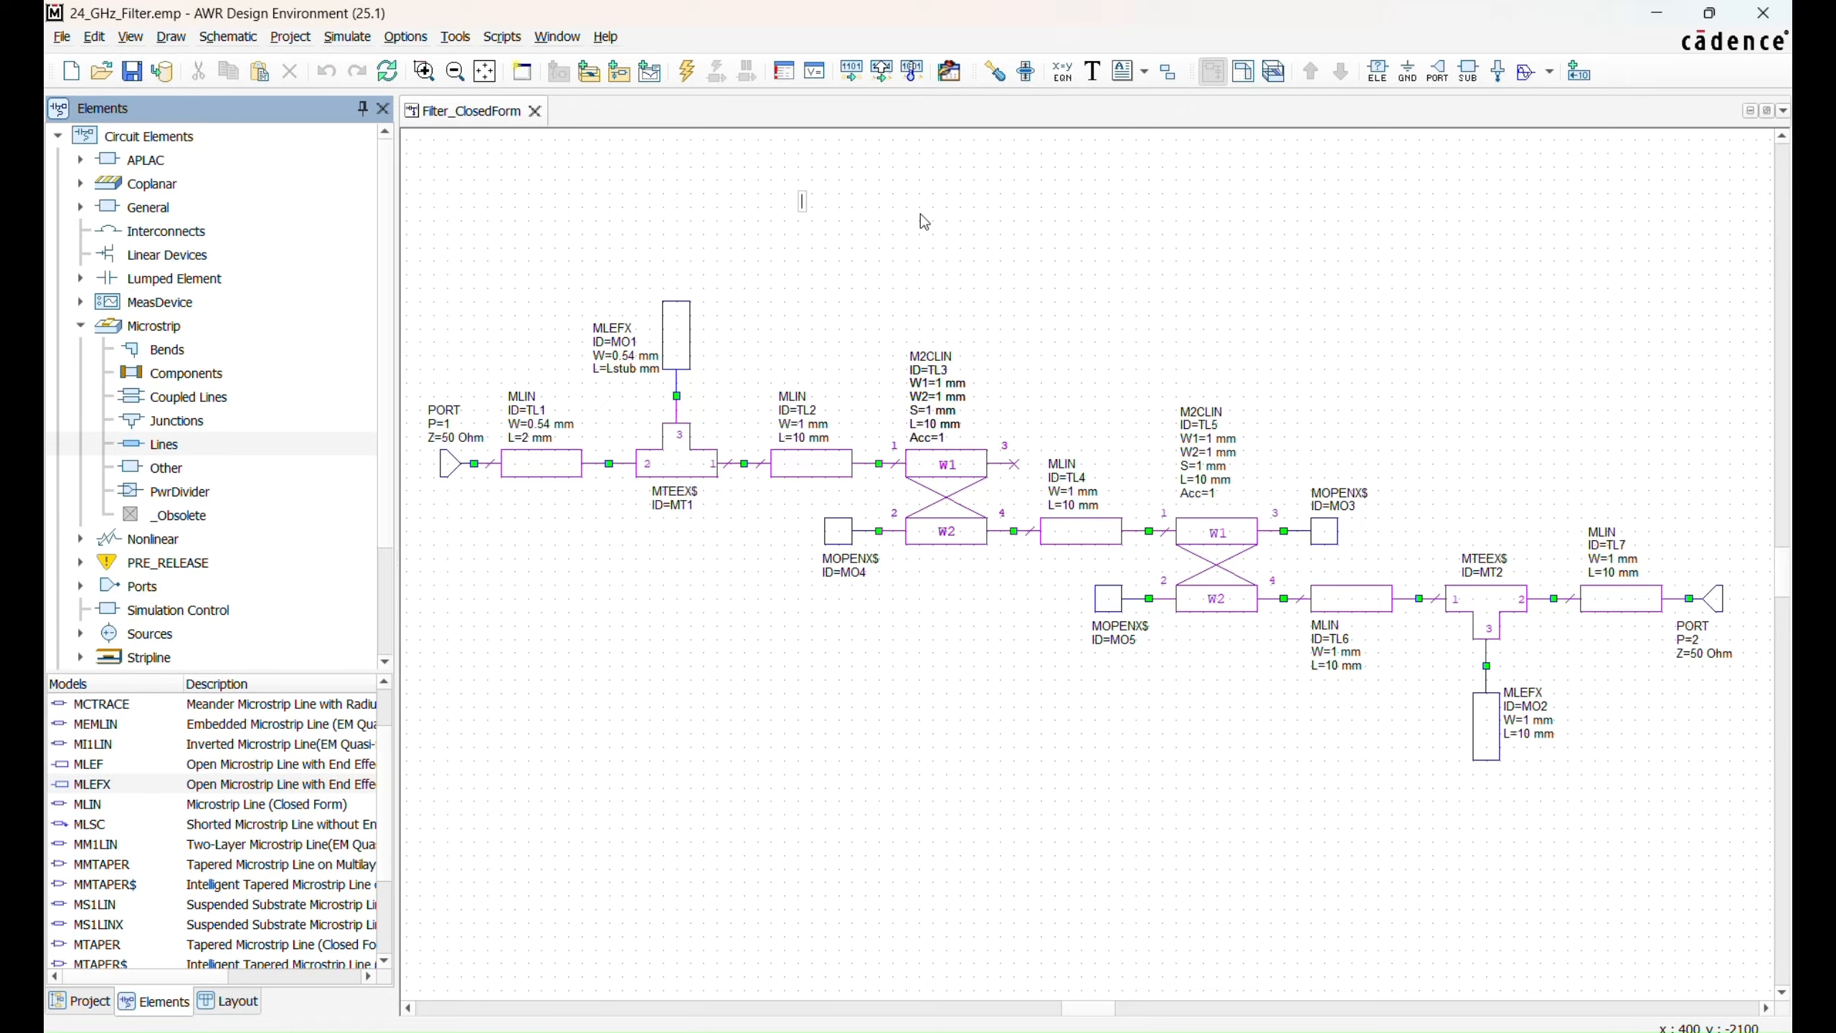
type("Lstub =1.3")
key("Return")
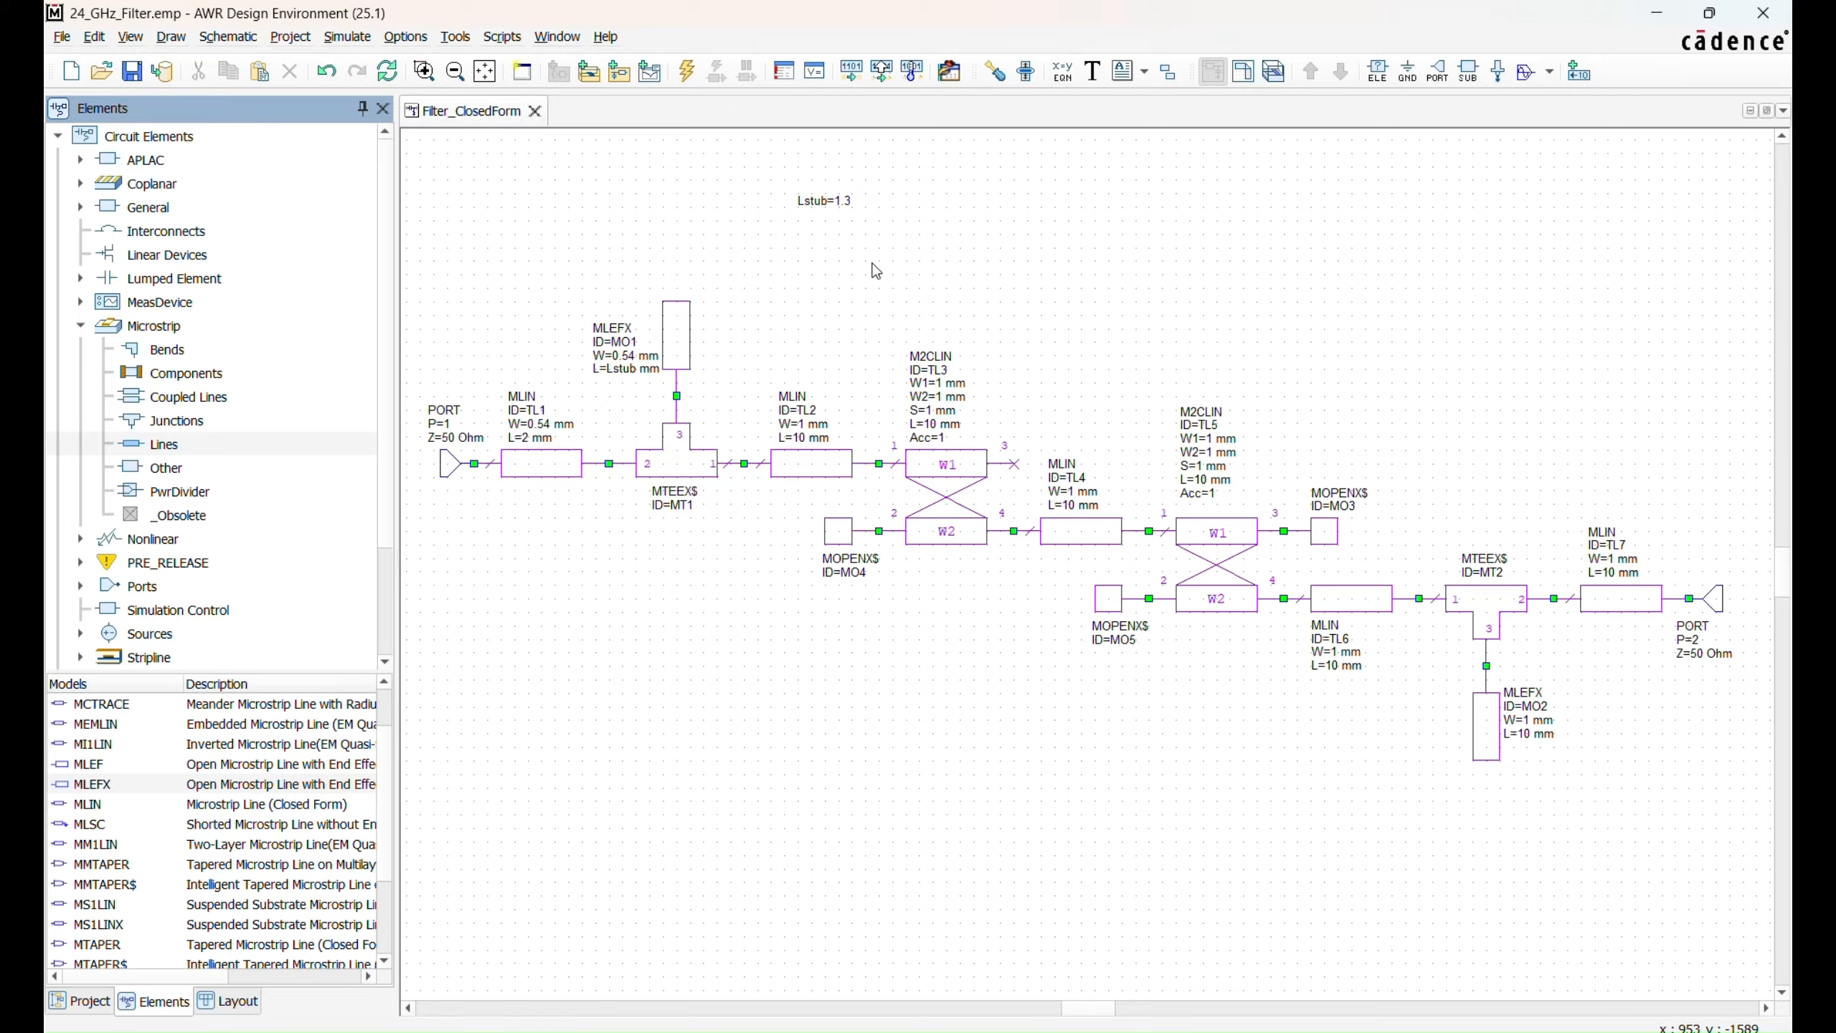
Step: Set microstrip line TL2's width to the variable W1 and its length to L12
double_click(803, 425)
type("W1")
key("Tab")
type("L12")
Step: Parameterize coupled line TL3 with both widths set to W1, spacing to S1 and length to L1
double_click(942, 383)
type("W1")
key("Tab")
type("W1")
key("Tab")
type("S1")
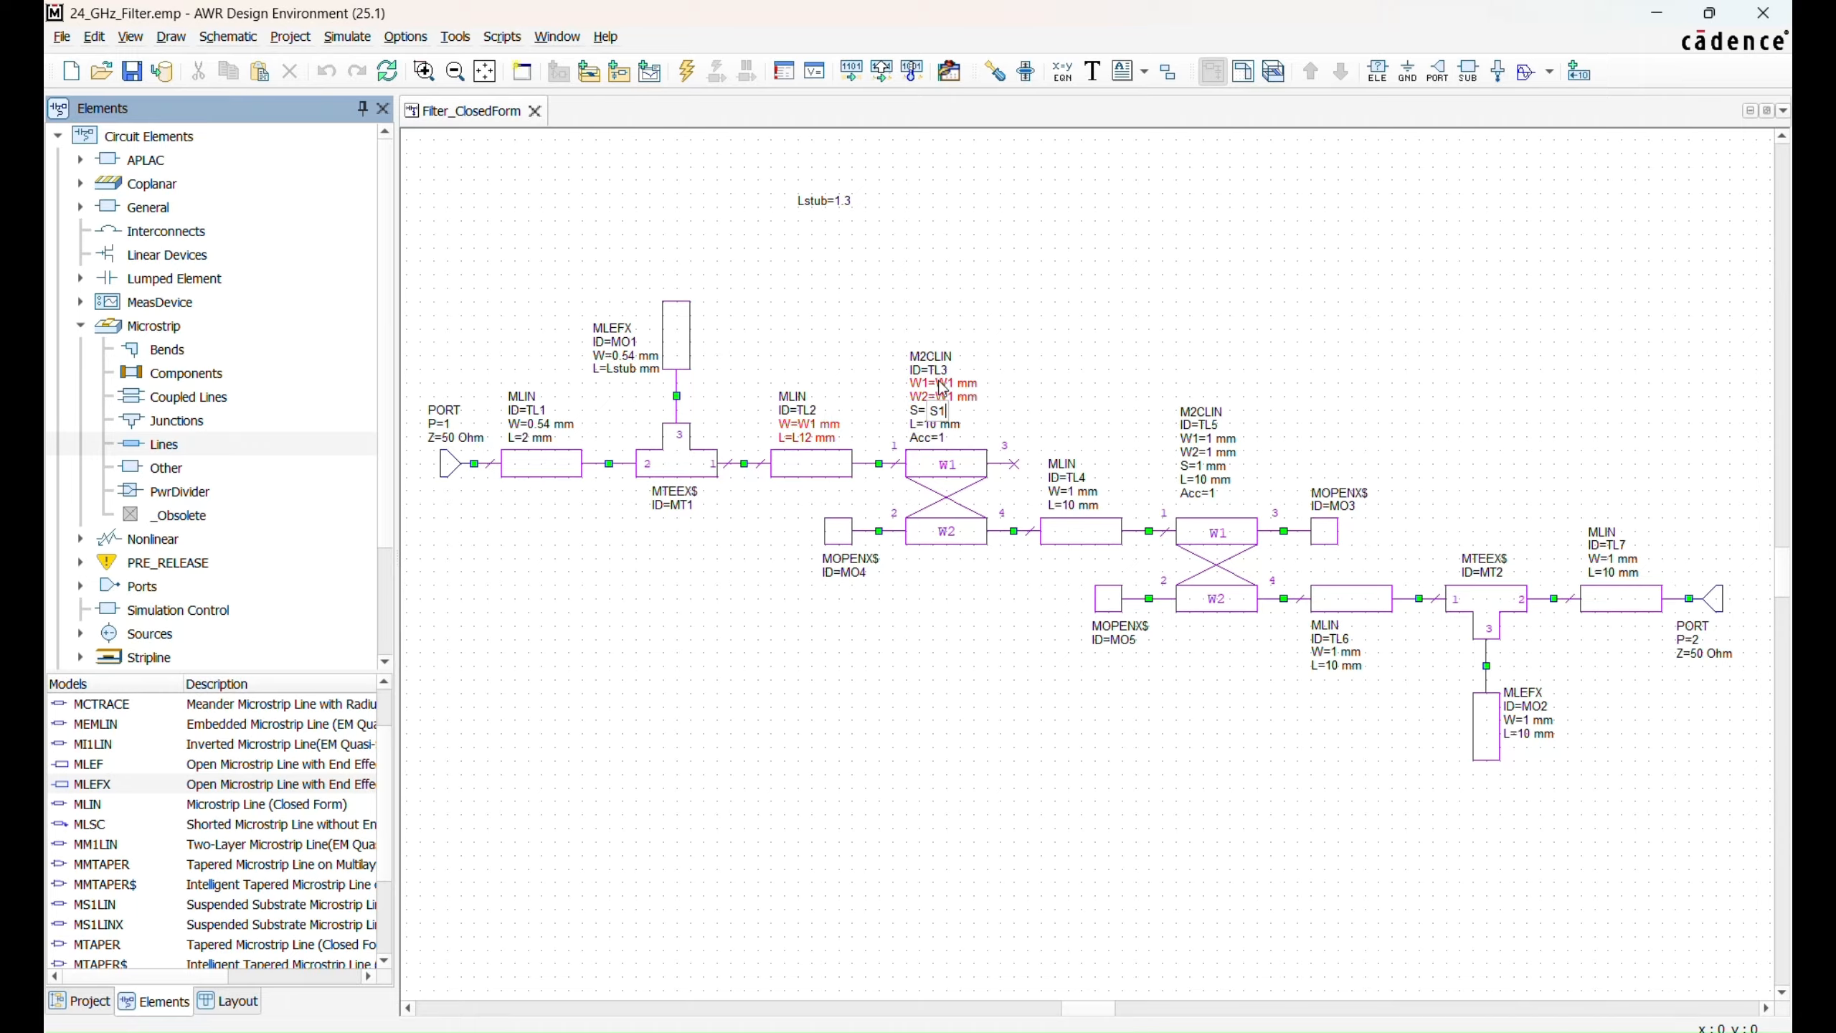
key("Tab")
type("L1")
Step: Set microstrip line TL4's width to W1 and its length to L22
double_click(1077, 491)
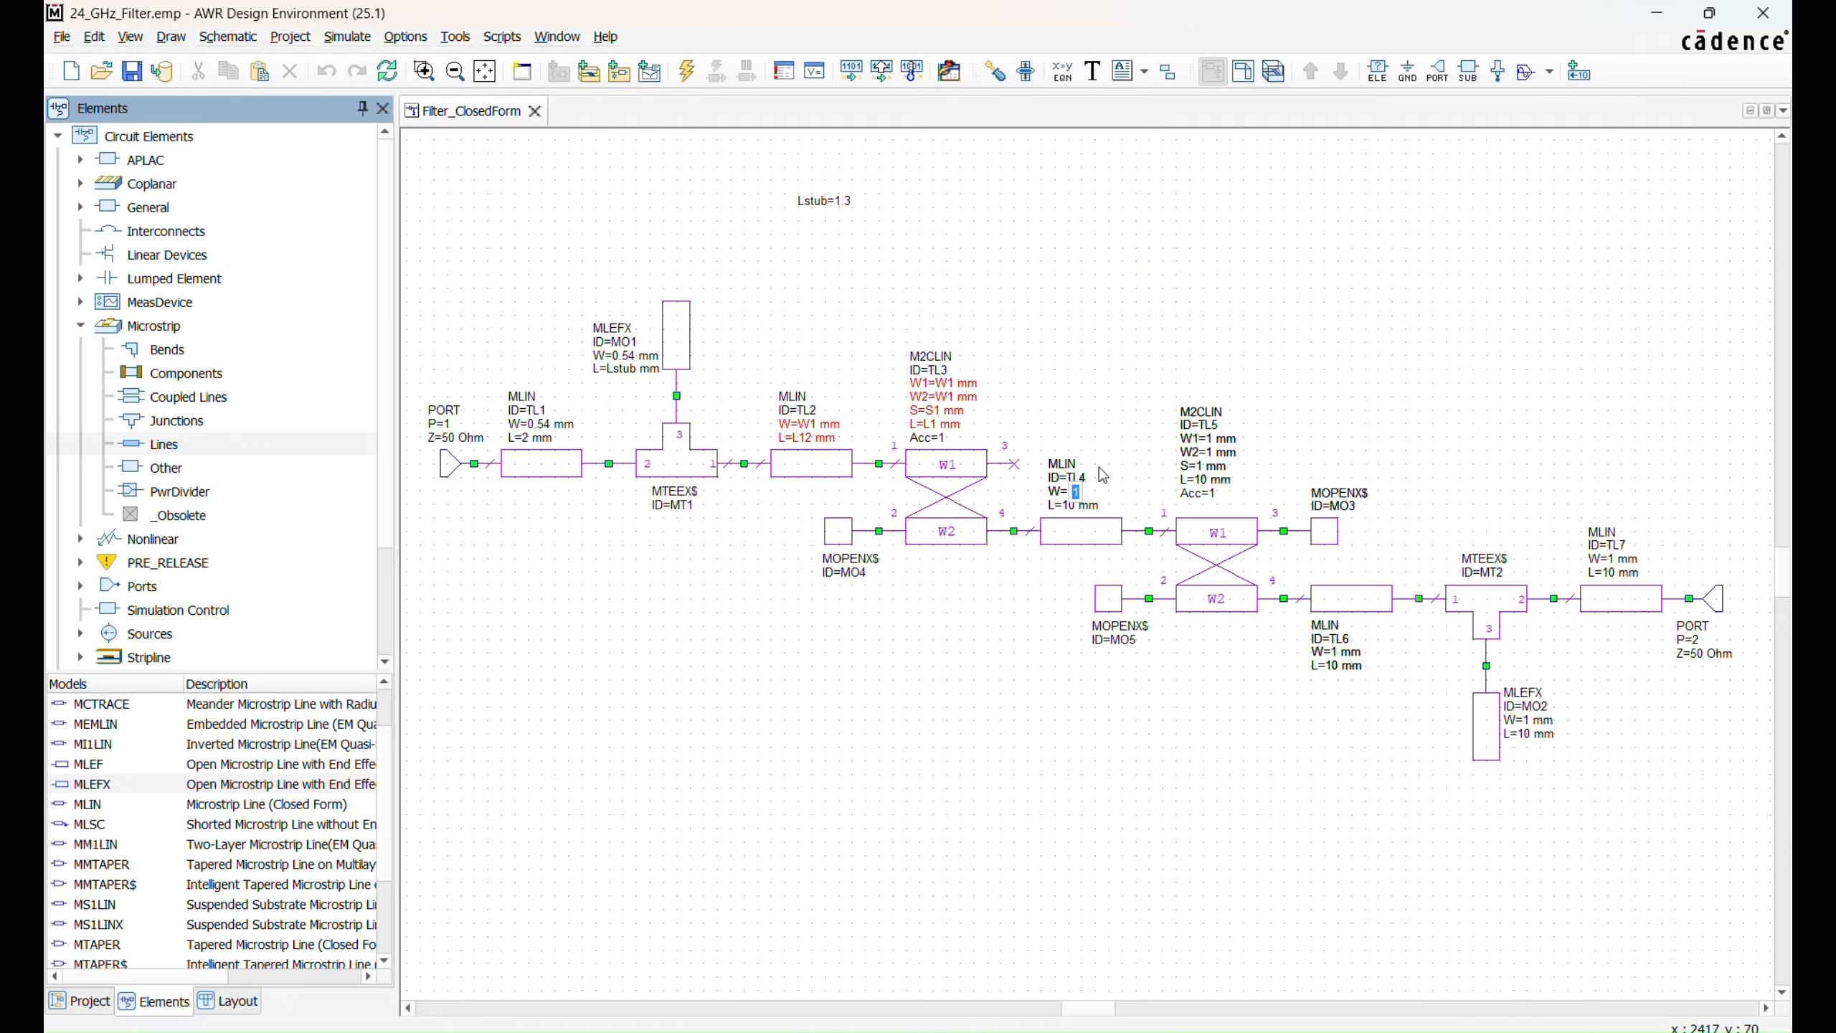
type("W1")
key("Tab")
type("L22")
Step: Parameterize coupled line TL5 with both widths set to W1, spacing to S1 and length to L1
double_click(1212, 438)
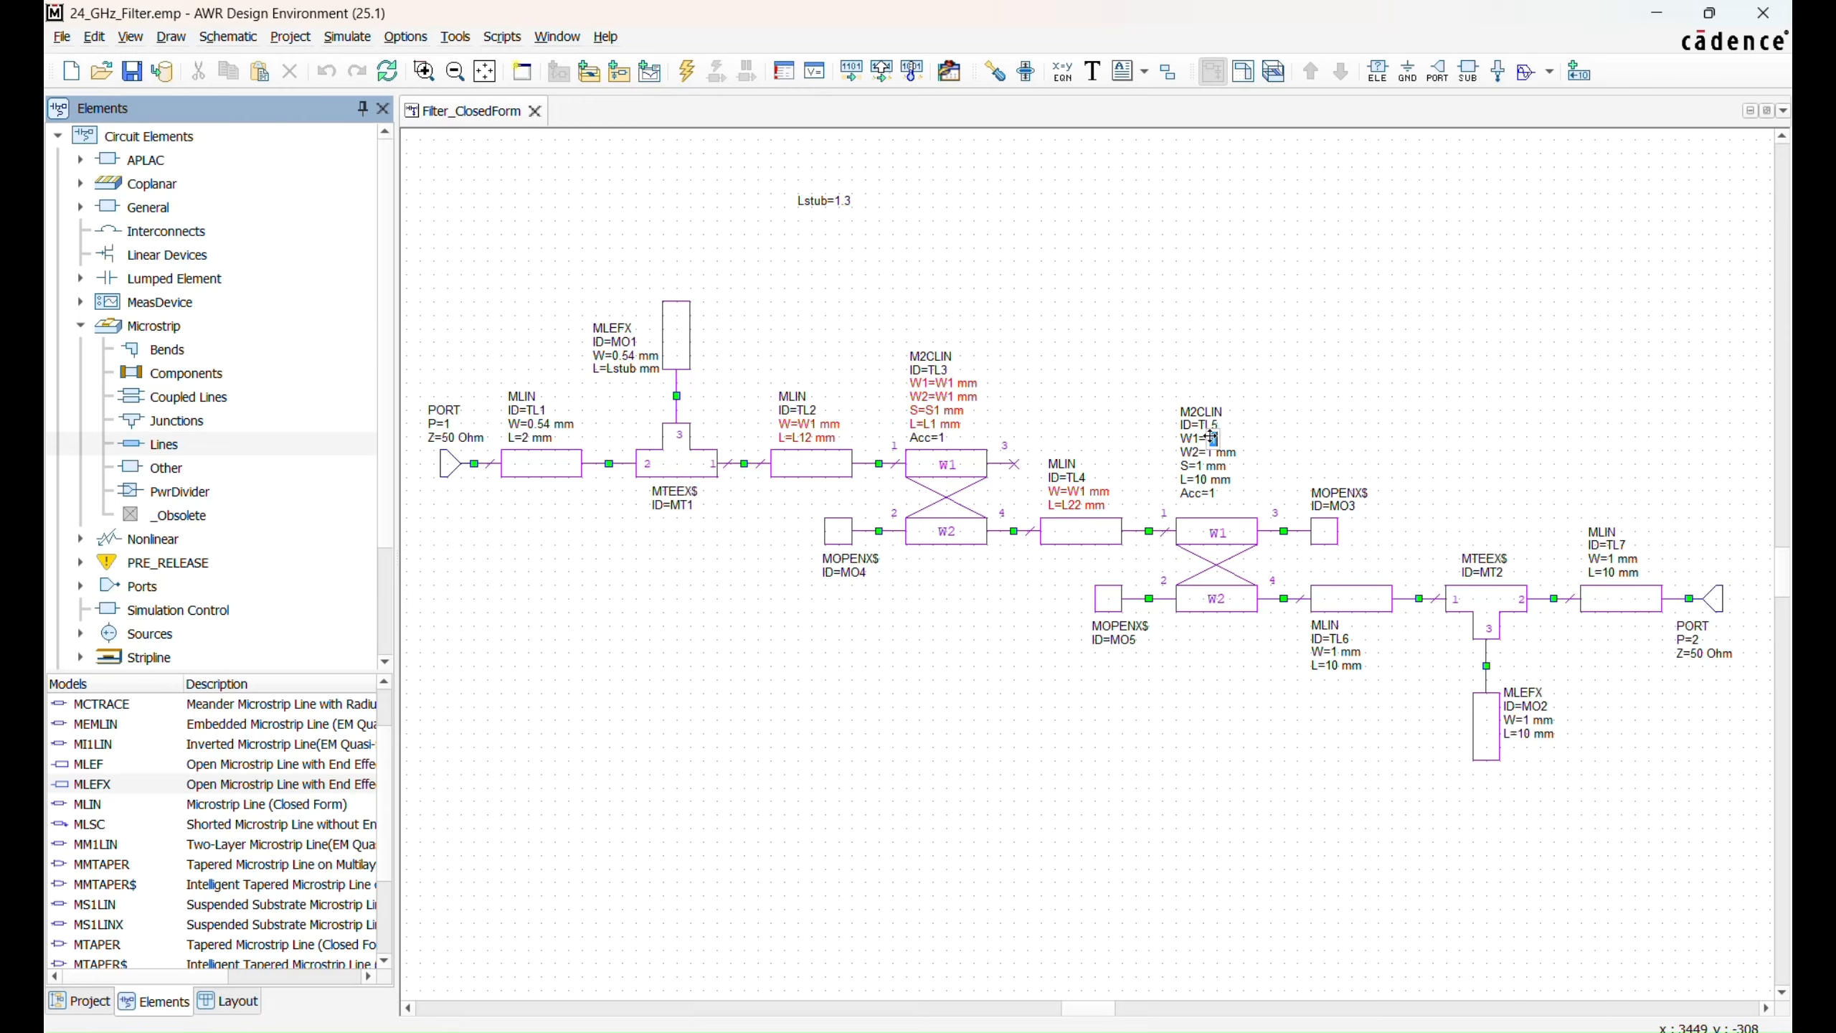
type("W1")
key("Tab")
type("W1")
key("Tab")
type("S1")
key("Tab")
type("L1")
key("Tab")
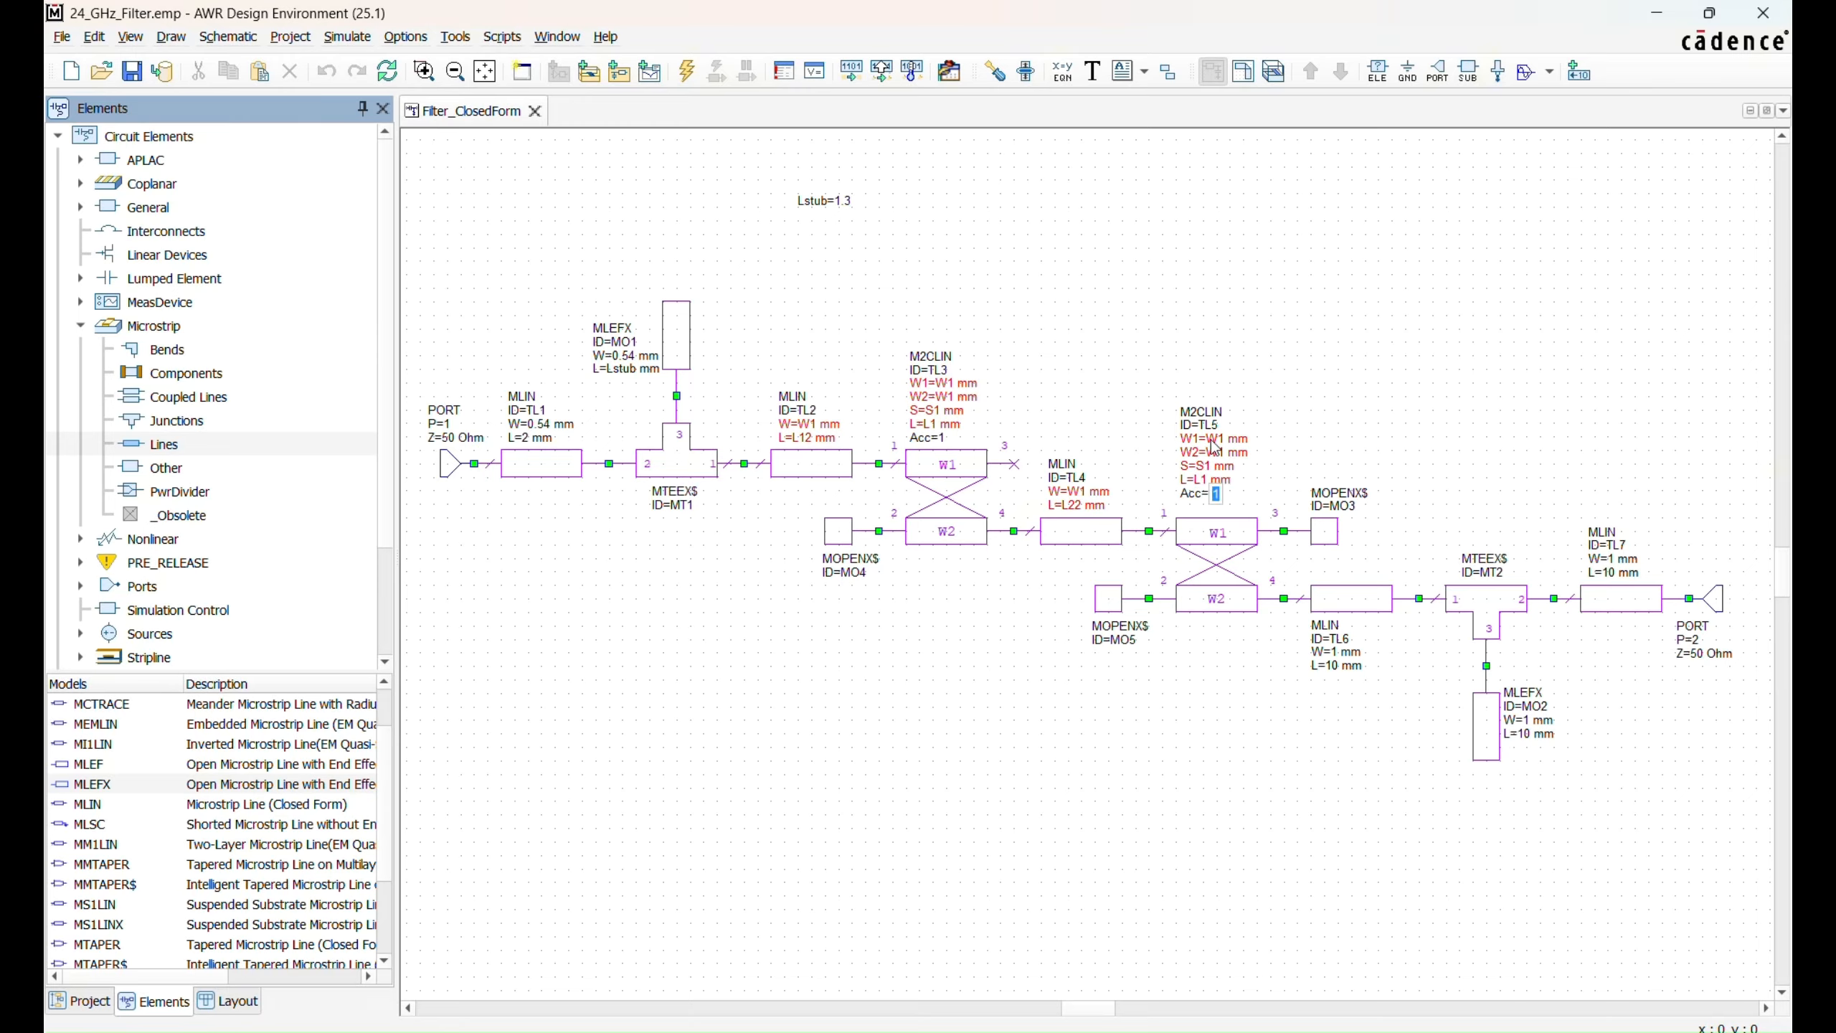
key("Return")
Step: Set microstrip line TL6's width to W1 and its length to L12
double_click(1346, 652)
type("W1")
key("Tab")
type("L2")
key("Return")
Step: Set the lower MLEFX stub MO2's width to 0.54 mm and its length to Lstub
double_click(1531, 719)
type("0.54")
key("Tab")
type("Lstub")
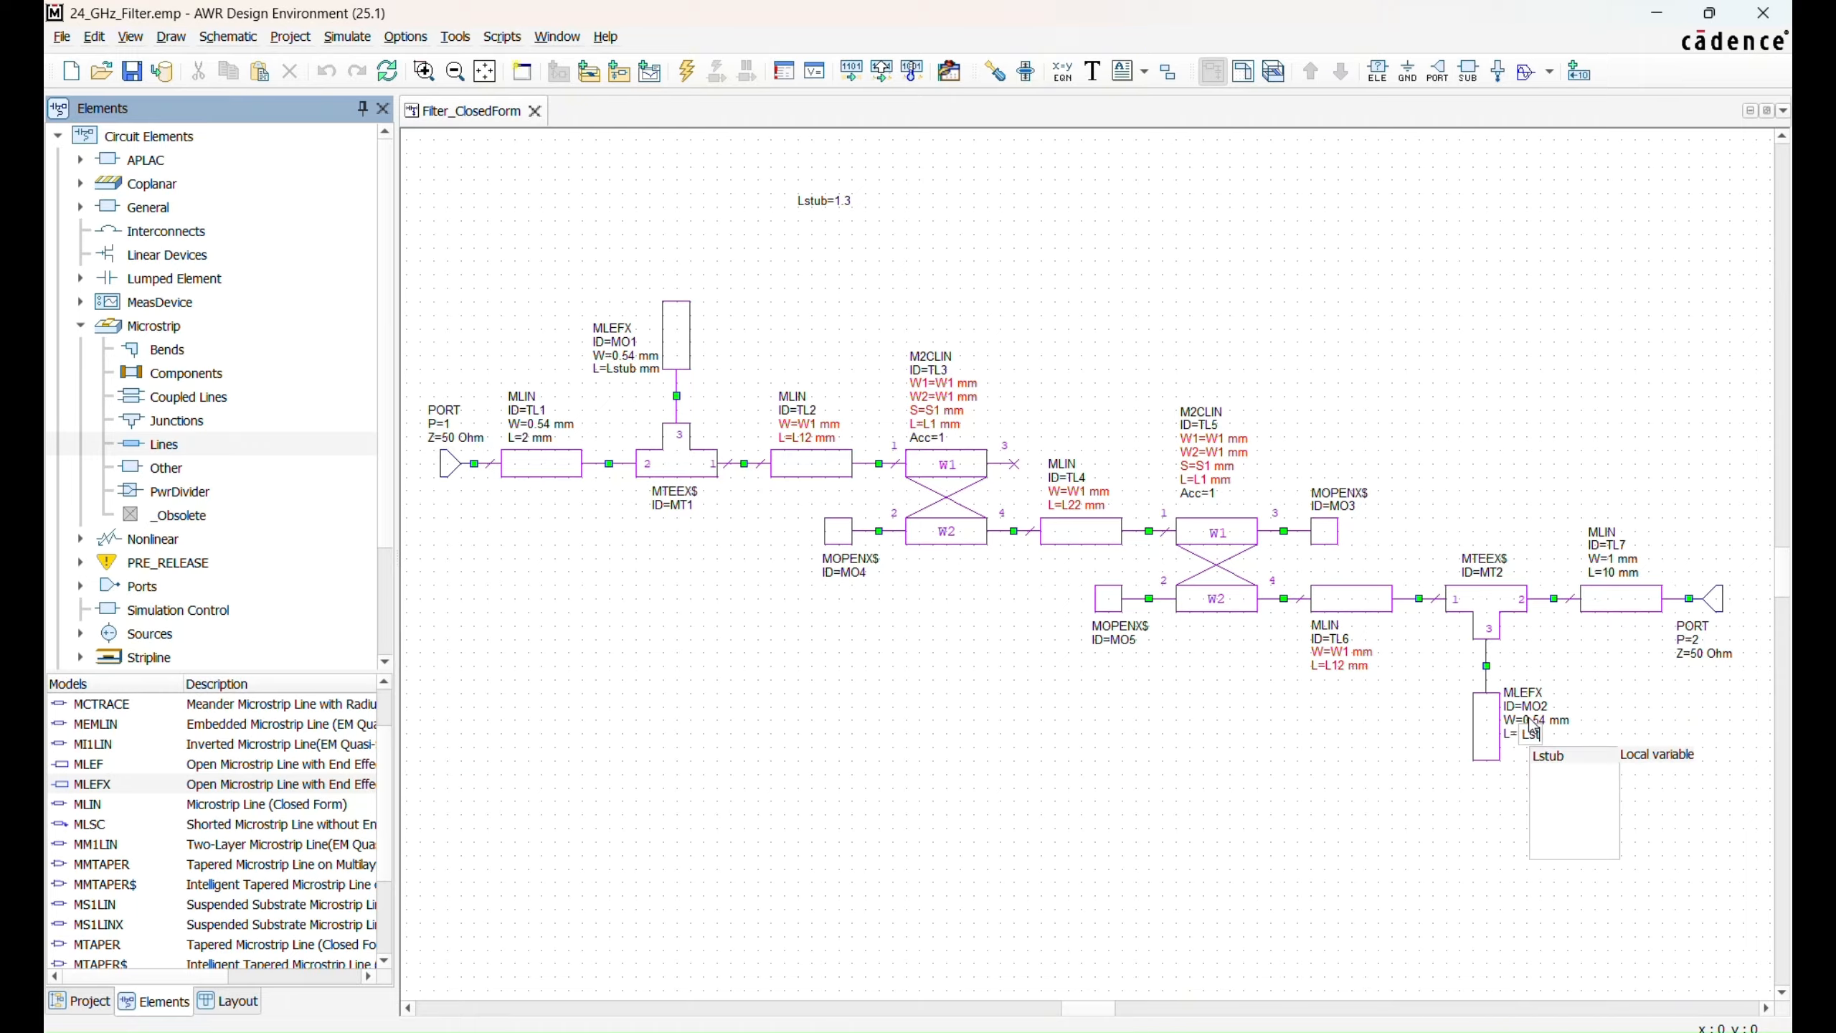
key("Return")
Step: Set output line TL7's width to 0.54 mm and its length to 2 mm
double_click(1612, 559)
type("0.54")
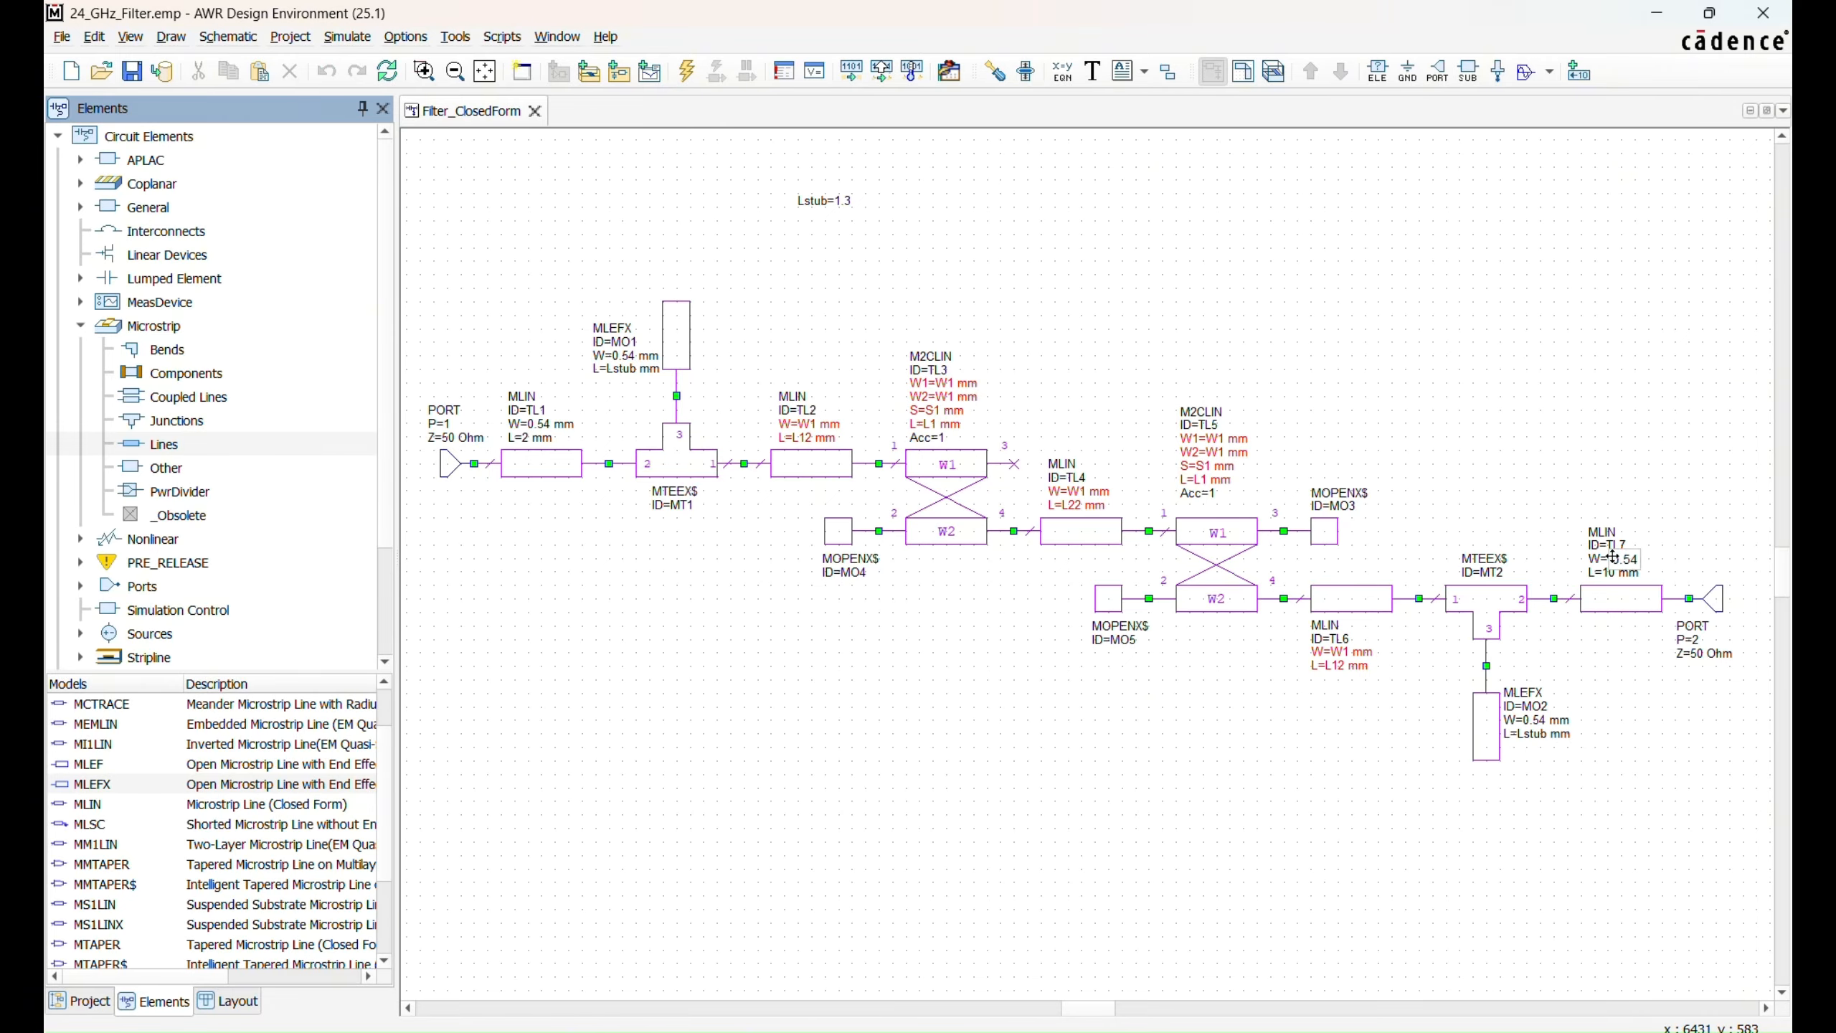
key("Tab")
type("2")
key("Tab")
key("Return")
Step: Reposition the Lstub equation above the schematic and paste five copies to form two columns of three equations
scroll(946, 238, "up", 3)
left_click_drag(822, 358, 823, 277)
key("ctrl+c")
key("ctrl+v")
left_click(826, 302)
key("ctrl+v")
left_click(827, 328)
key("ctrl+v")
left_click(946, 276)
left_click(946, 304)
left_click(946, 331)
Step: Change the two copied equations below the original Lstub equation to S1=0.37 and L1=1.74
double_click(832, 307)
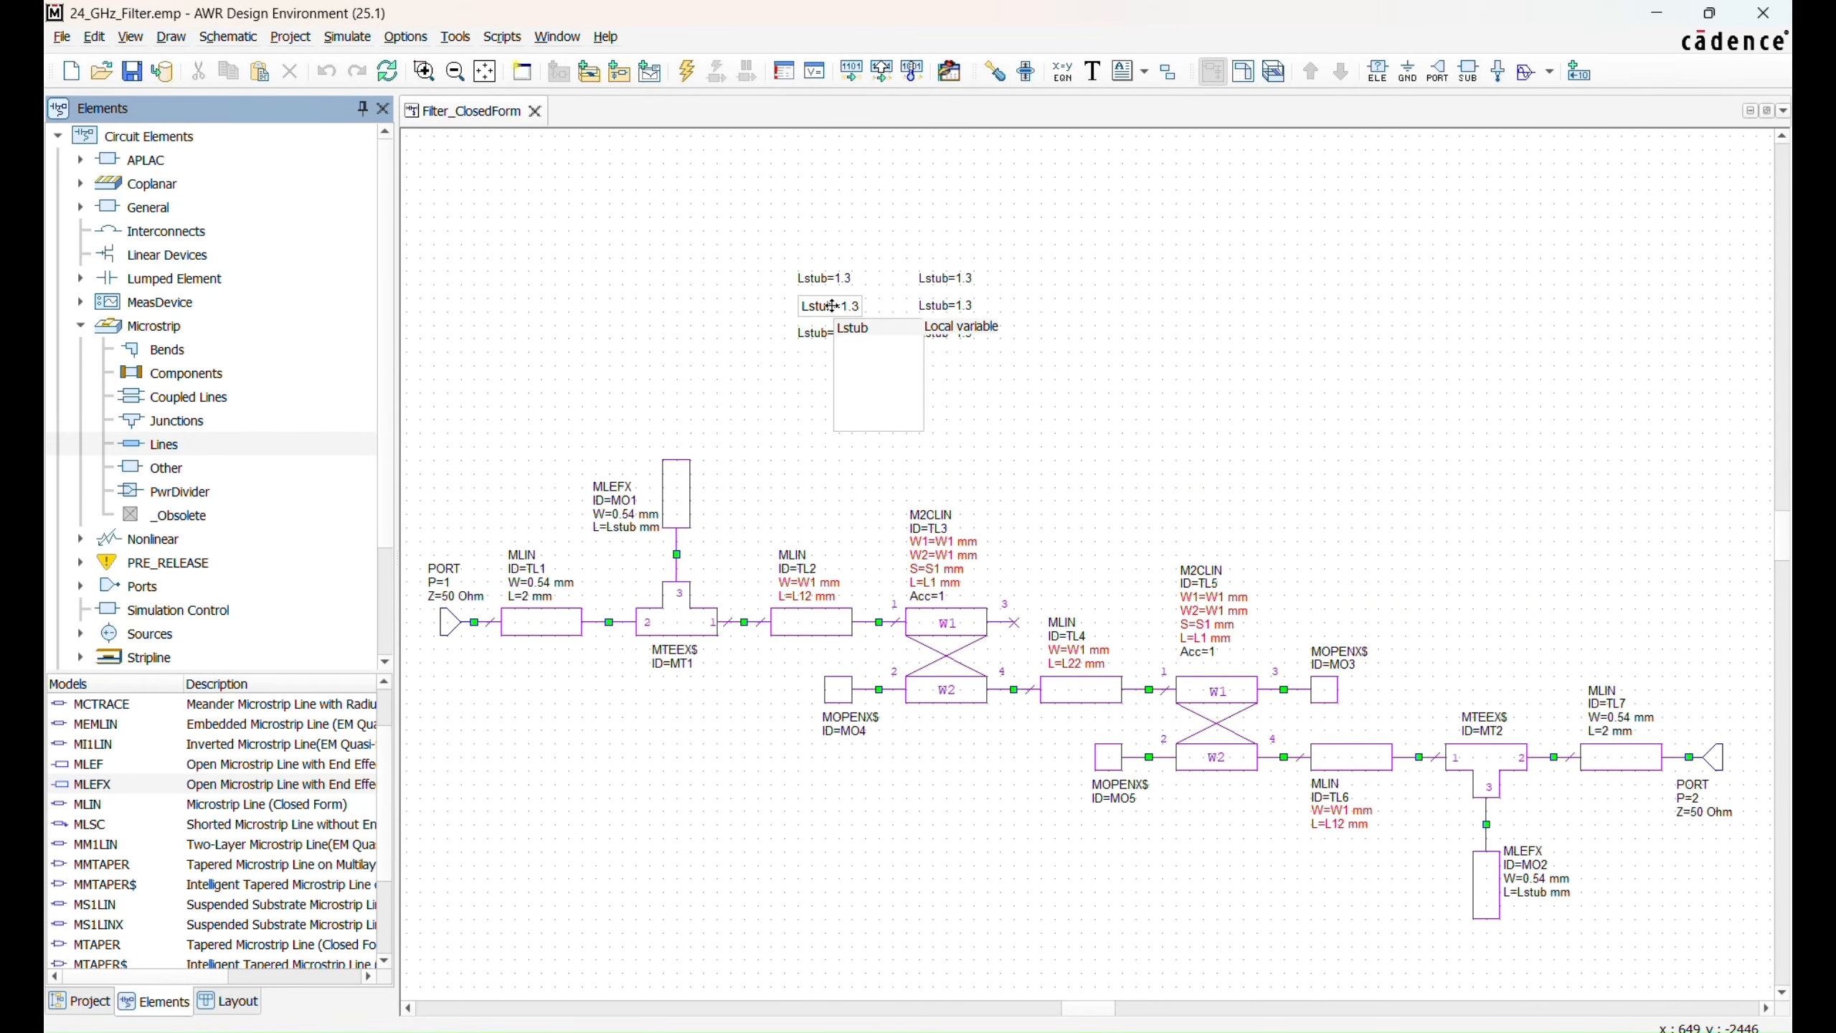
key("ctrl+a")
type("S1=0.37")
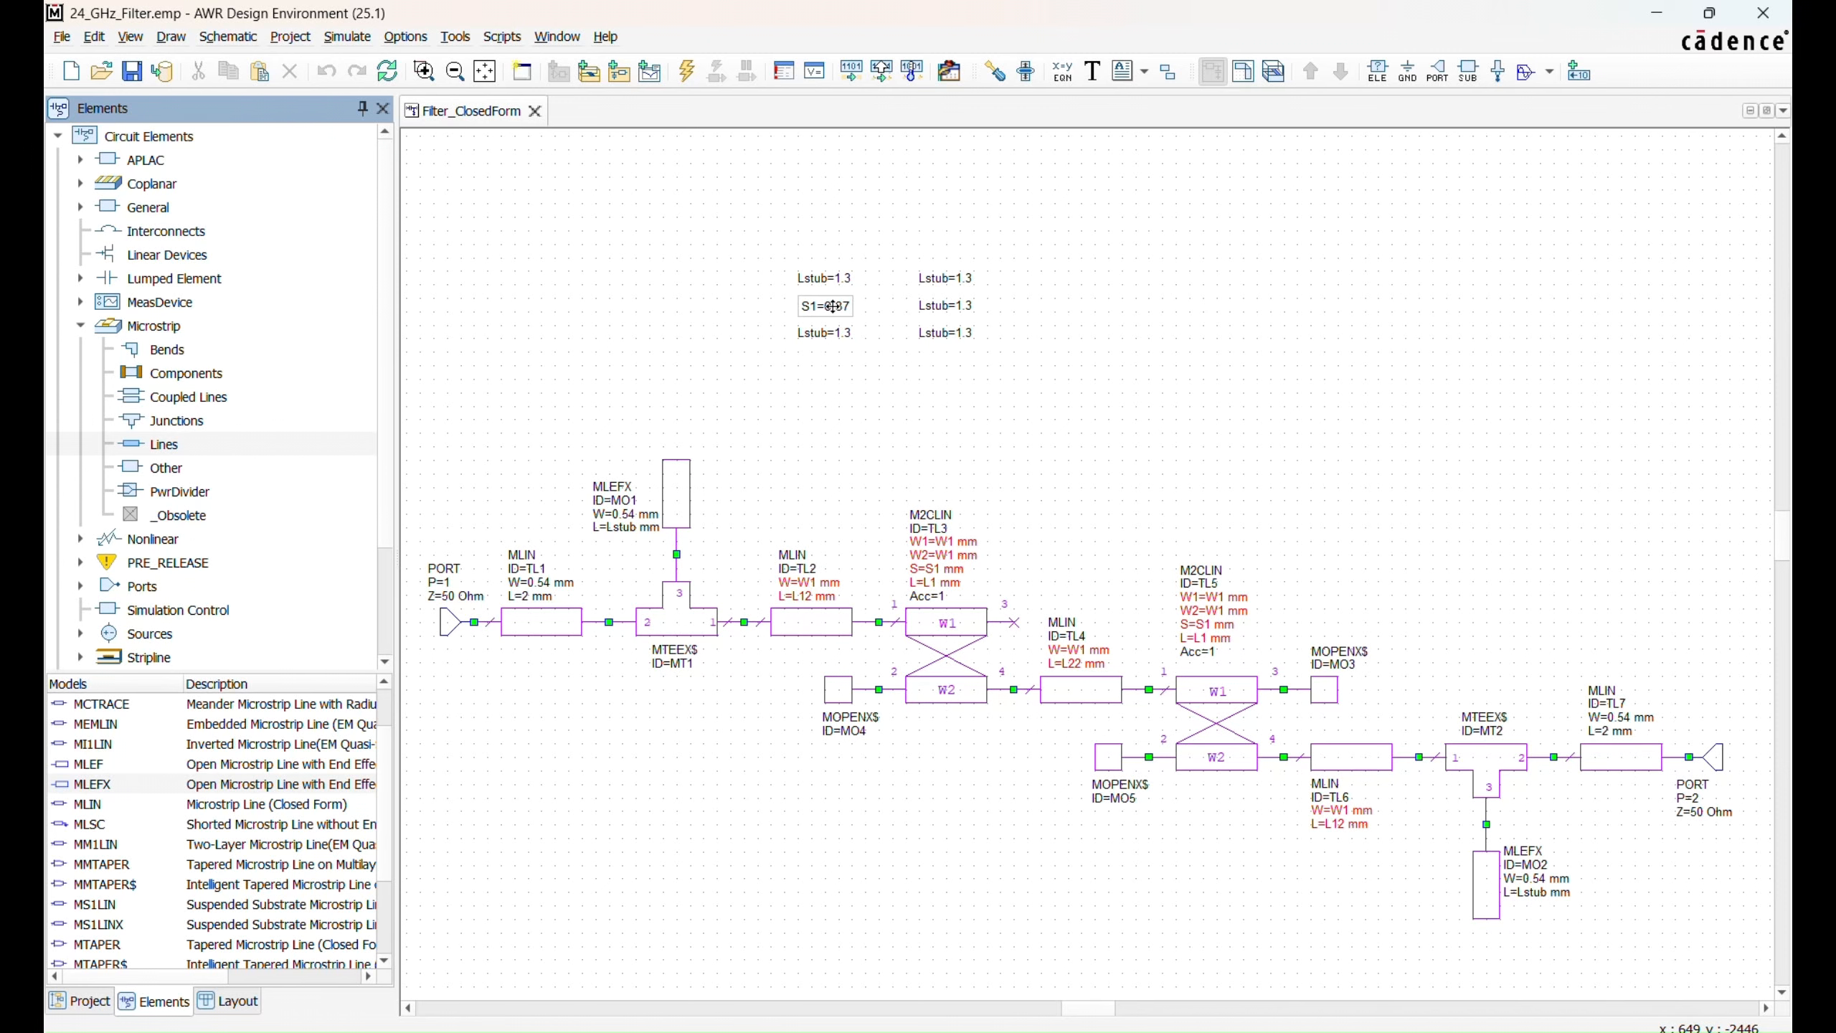
double_click(845, 337)
key("ctrl+a")
type("L1=1.74")
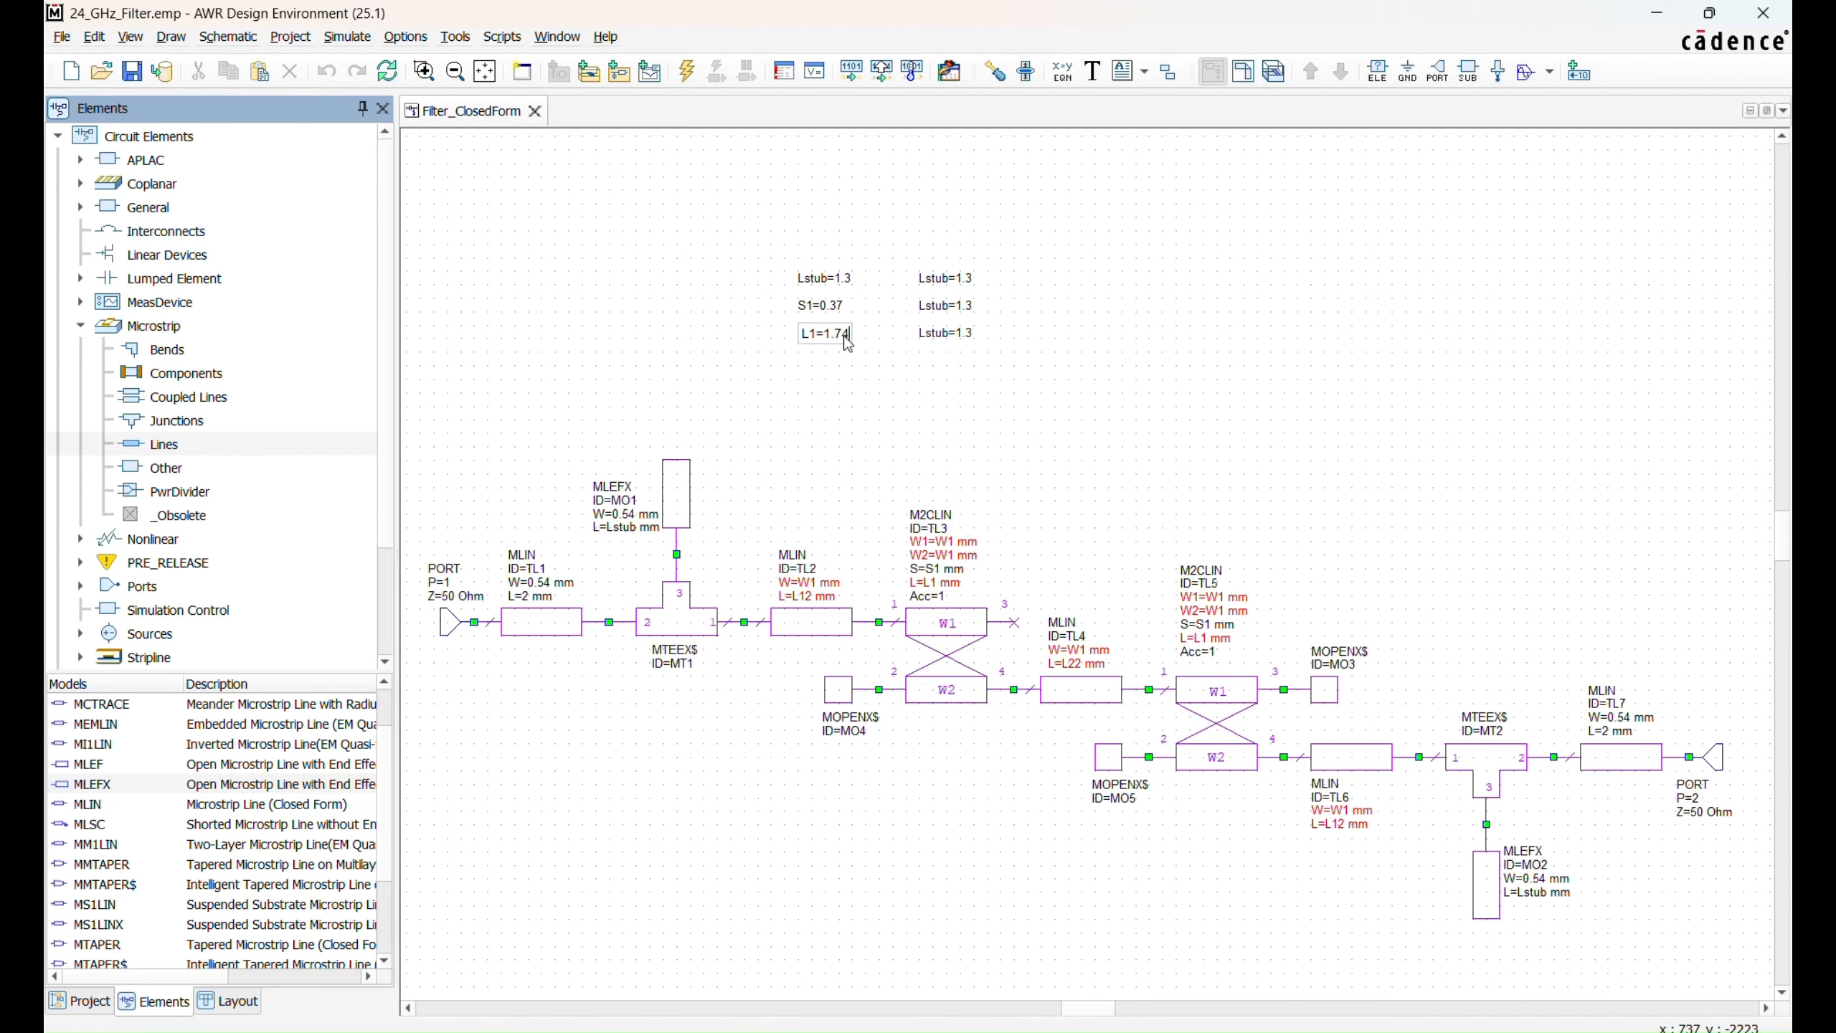
Step: Change the three equations in the second column to L12=0.27, L22=0.3 and W1=0.3
double_click(945, 279)
key("ctrl+a")
type("L12=0.27")
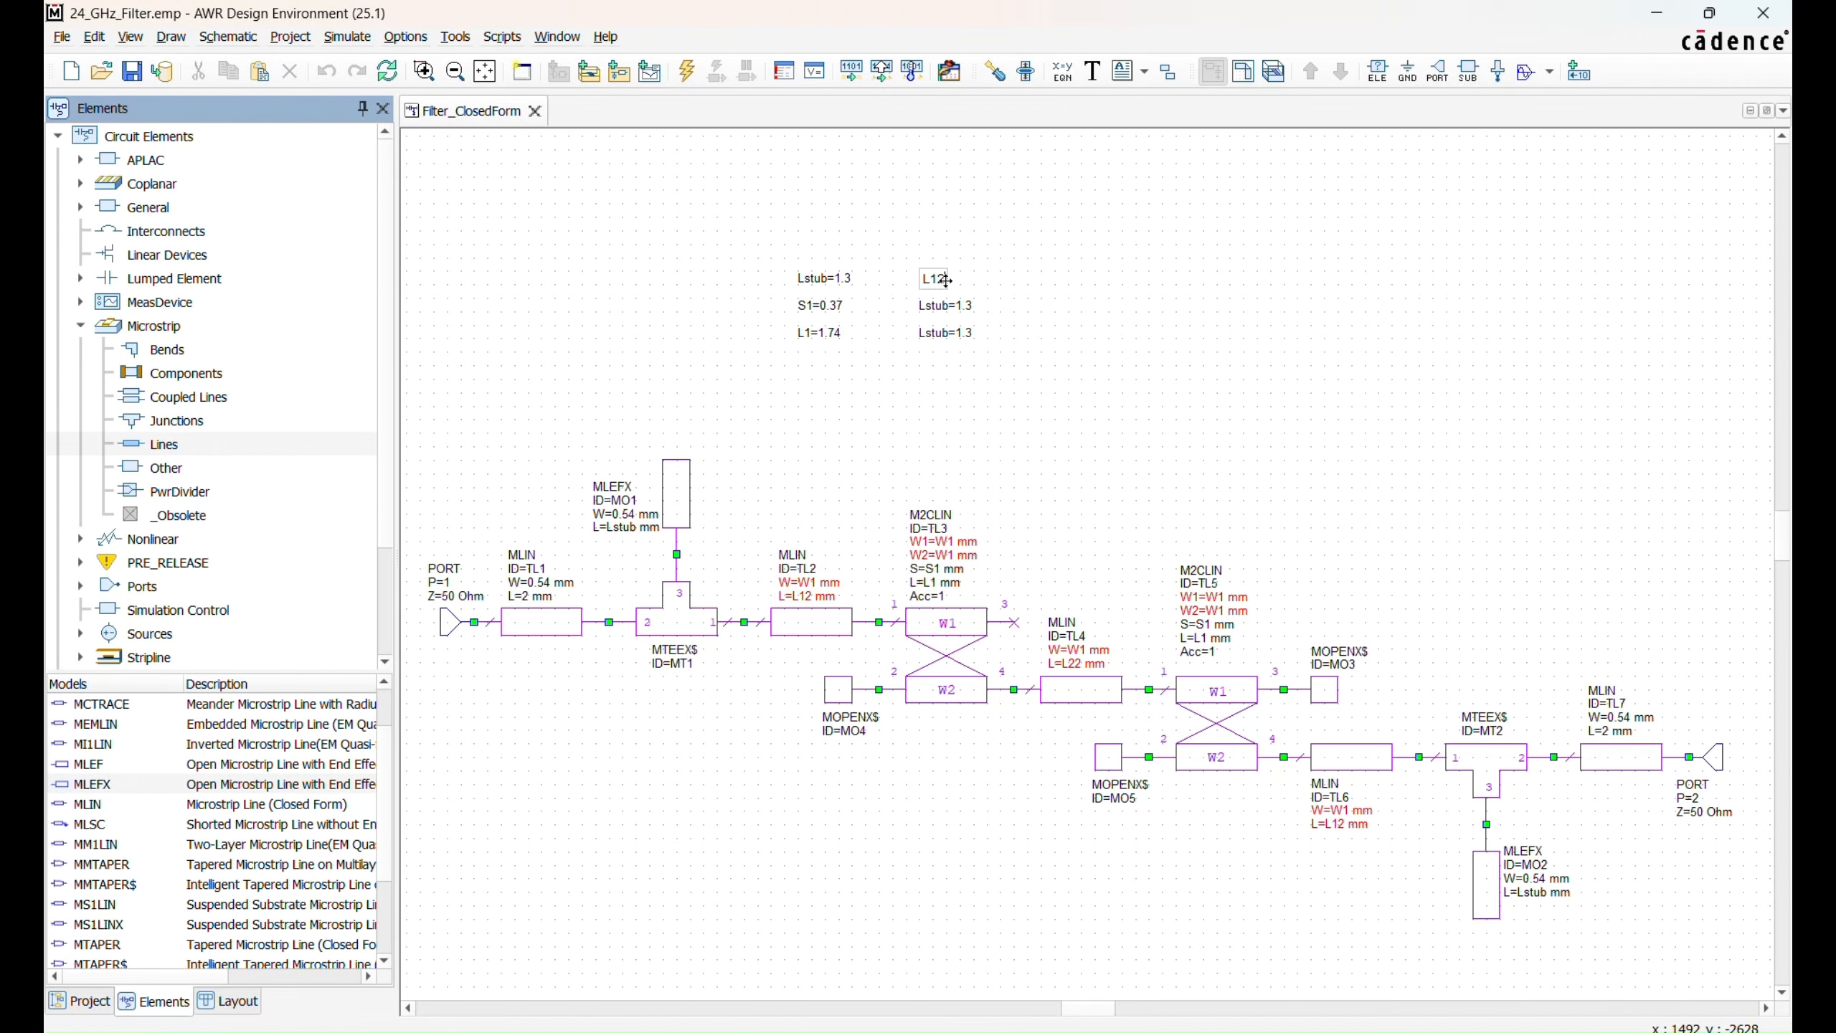
double_click(948, 306)
key("ctrl+a")
type("L22=0.3")
double_click(948, 334)
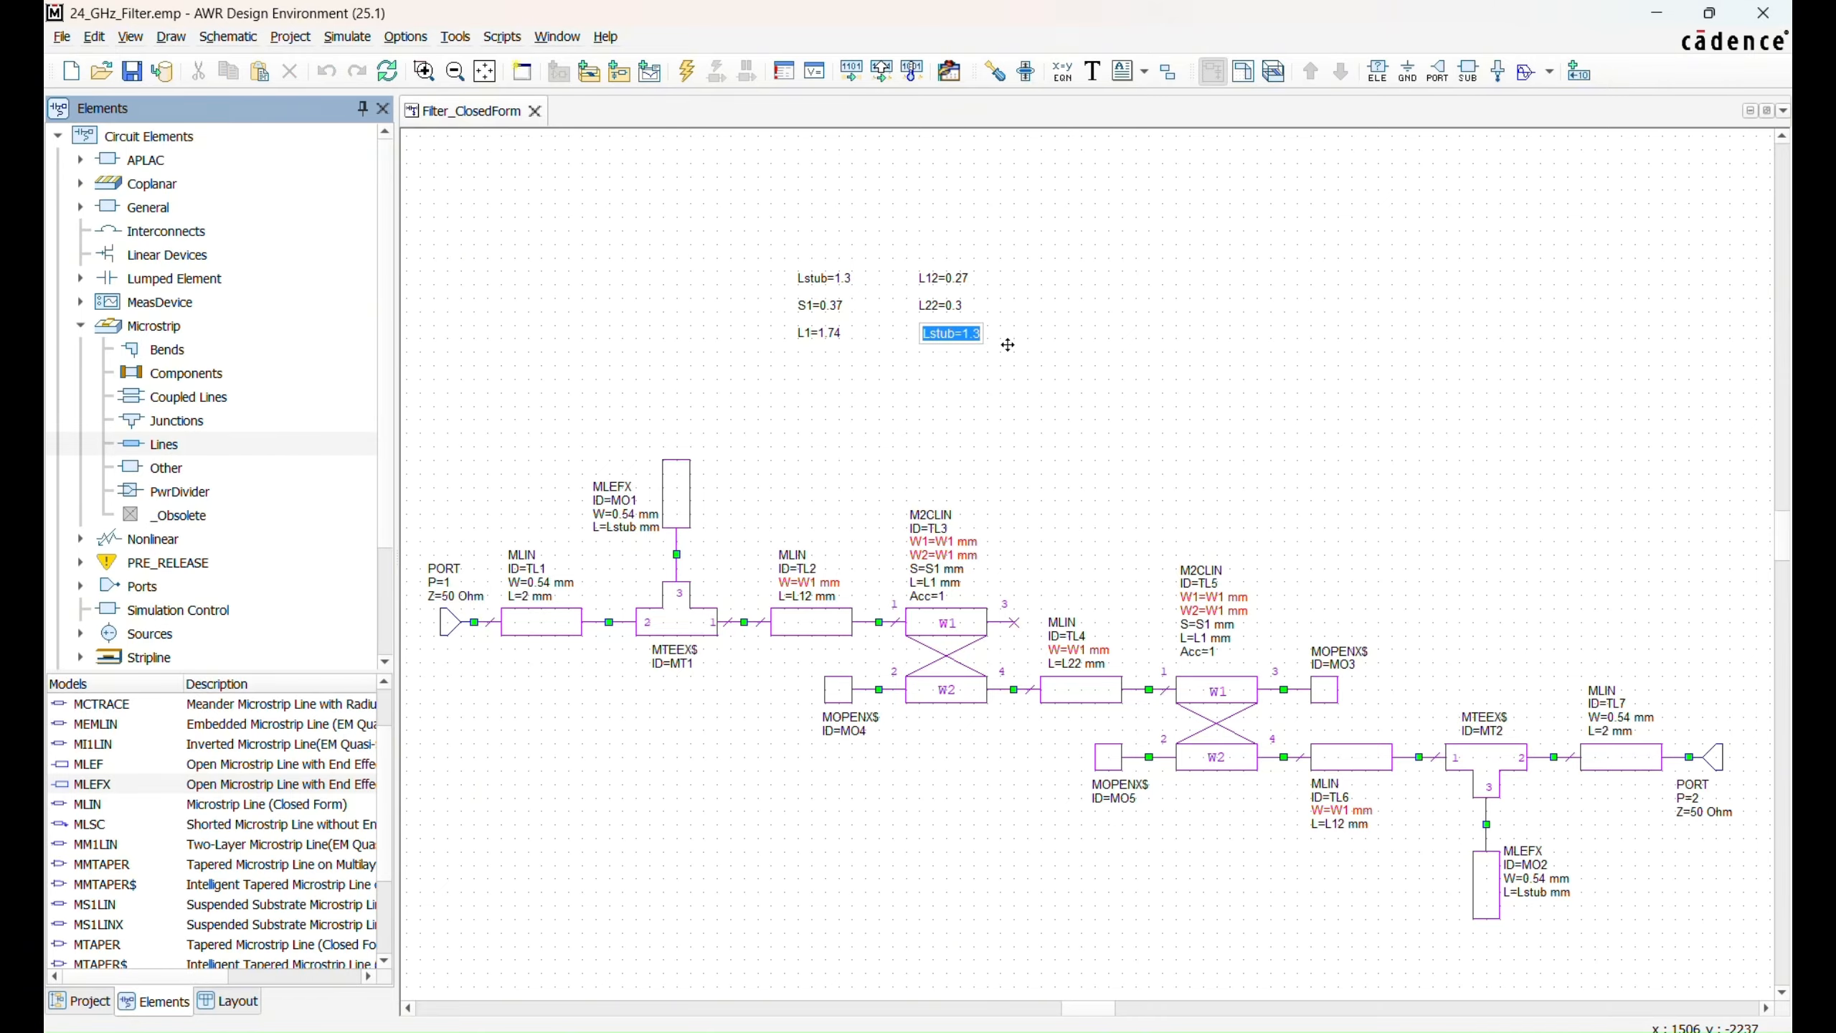
type("W1=0.3")
key("Return")
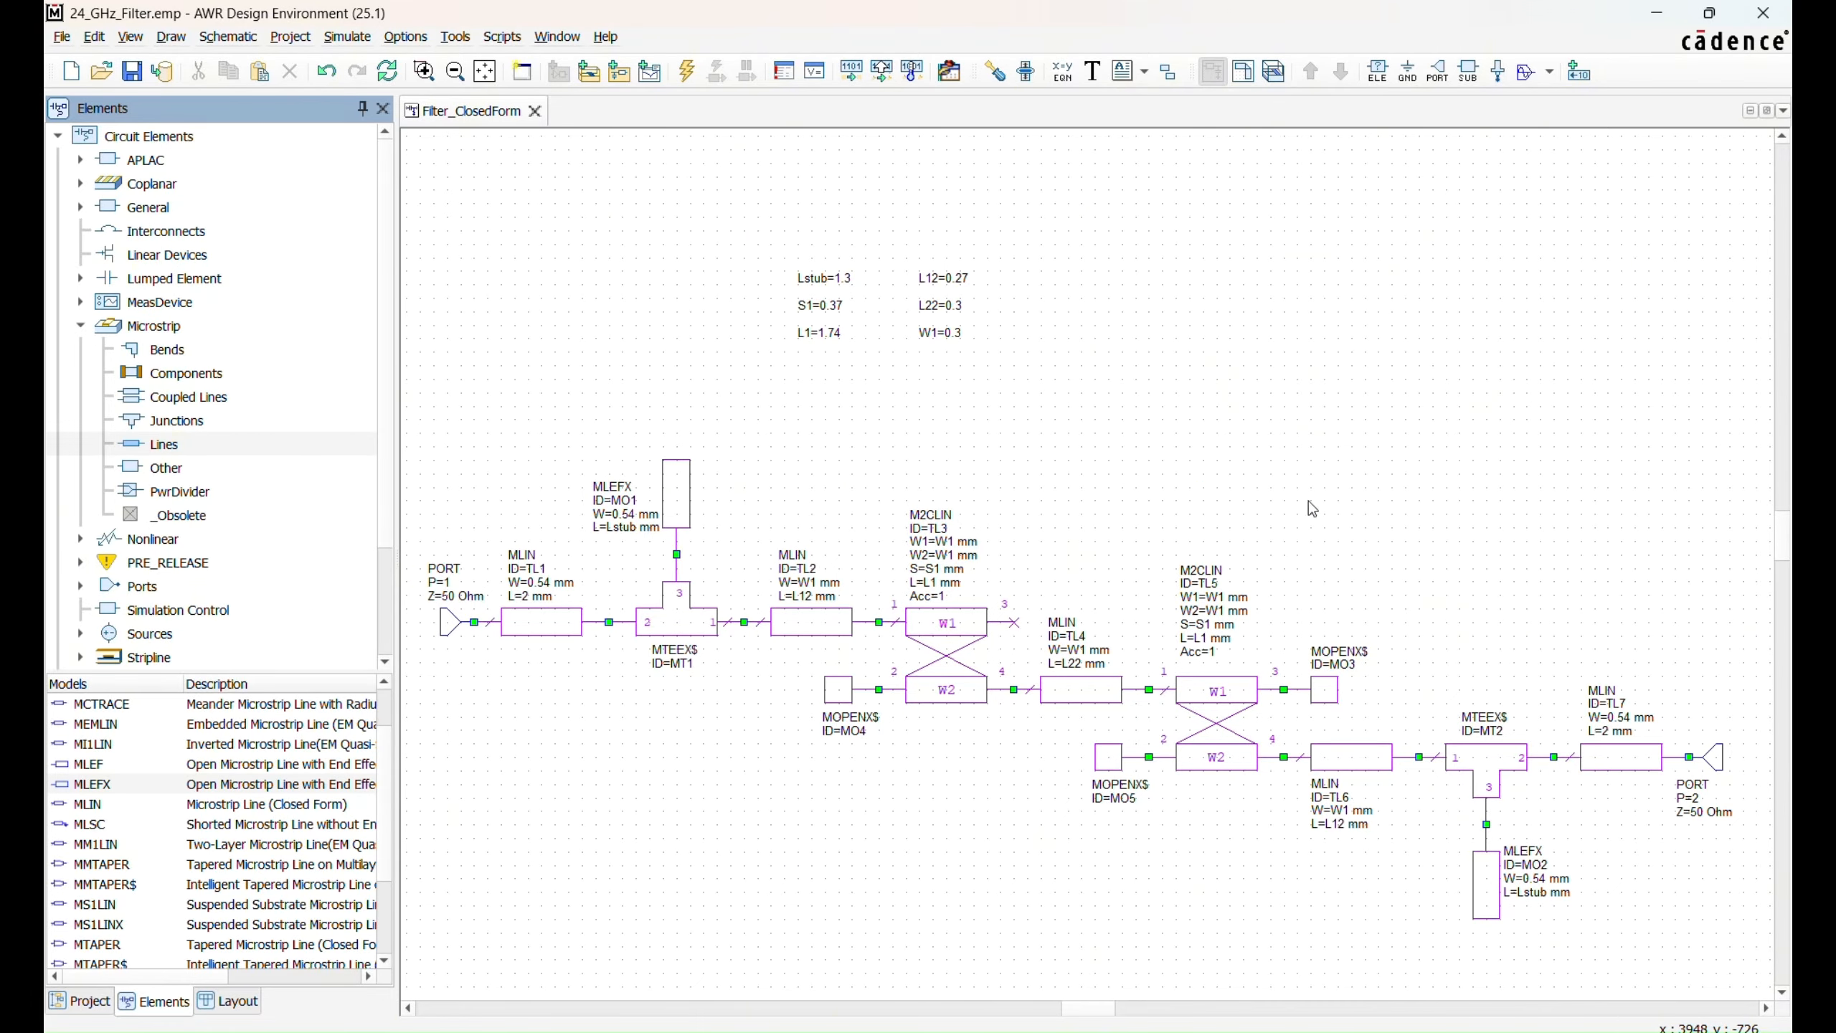
Step: Add the text "Dimensions" above the equations and align it with their first column
left_click(1092, 71)
left_click(790, 196)
type("Dimensions")
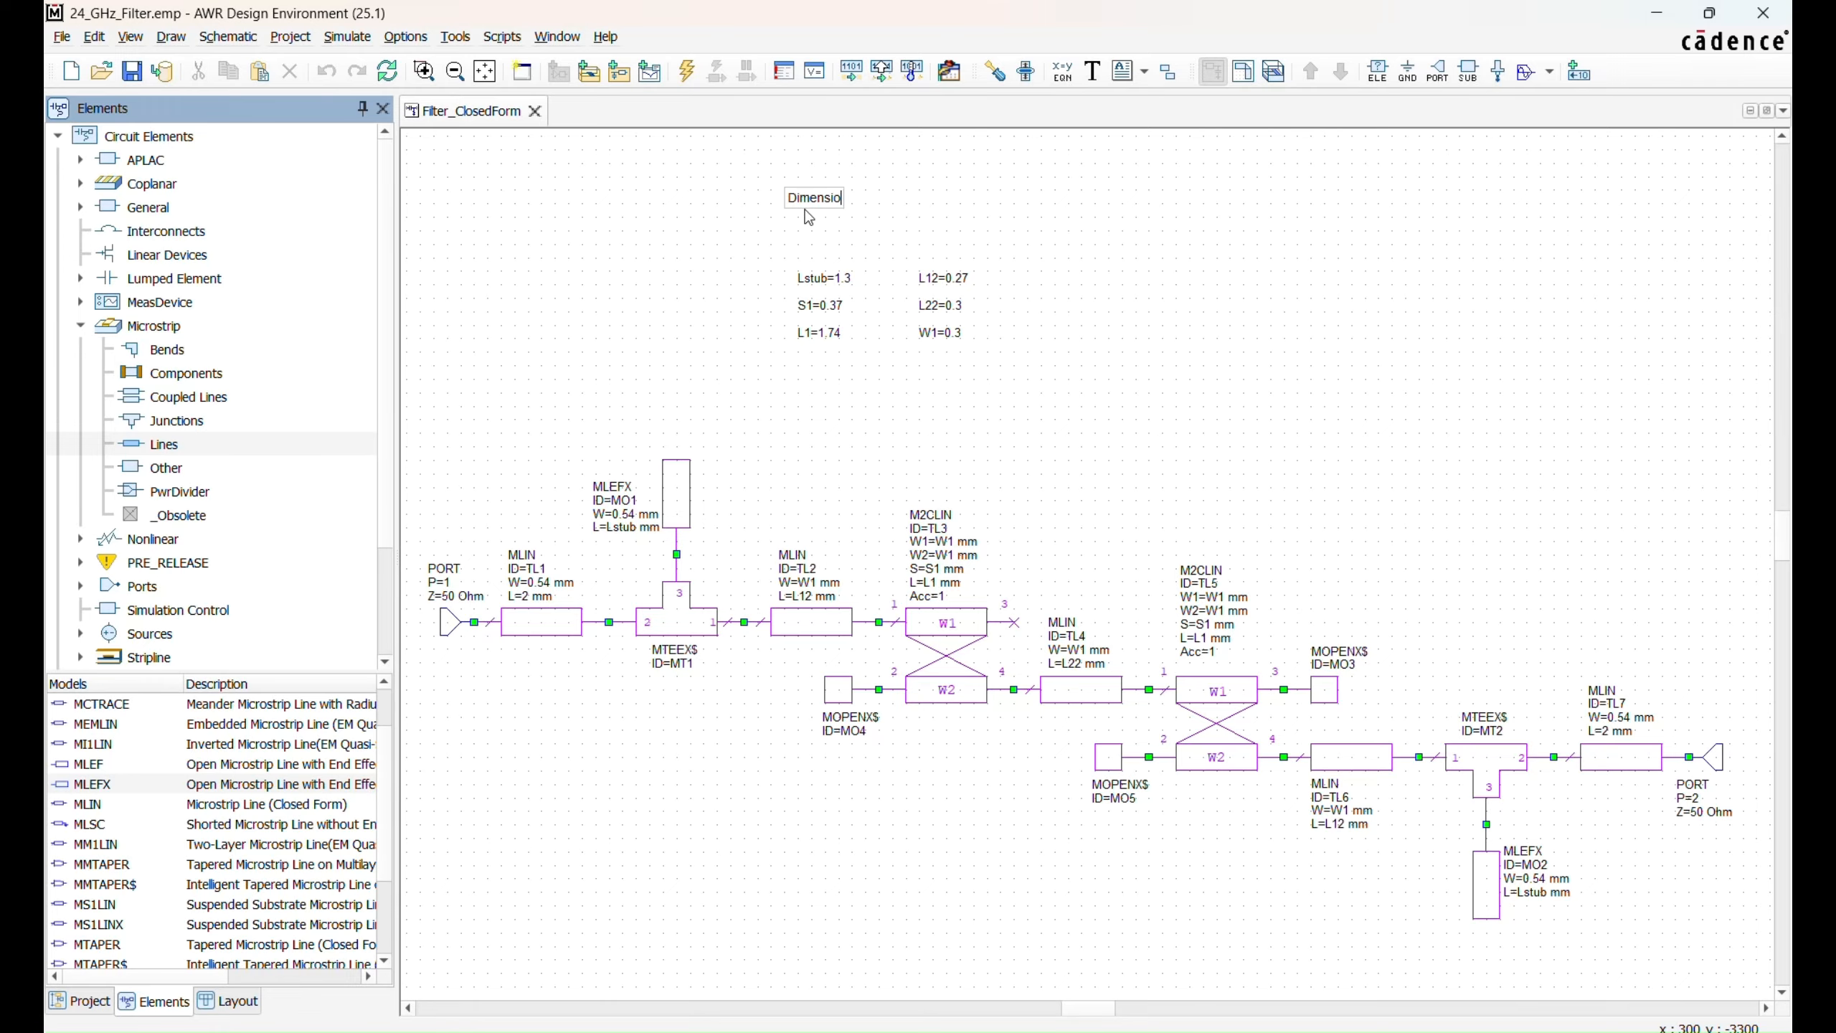
left_click(809, 217)
left_click_drag(811, 196, 823, 197)
Step: Format the Dimensions text as bold with a font height of 20
right_click(824, 196)
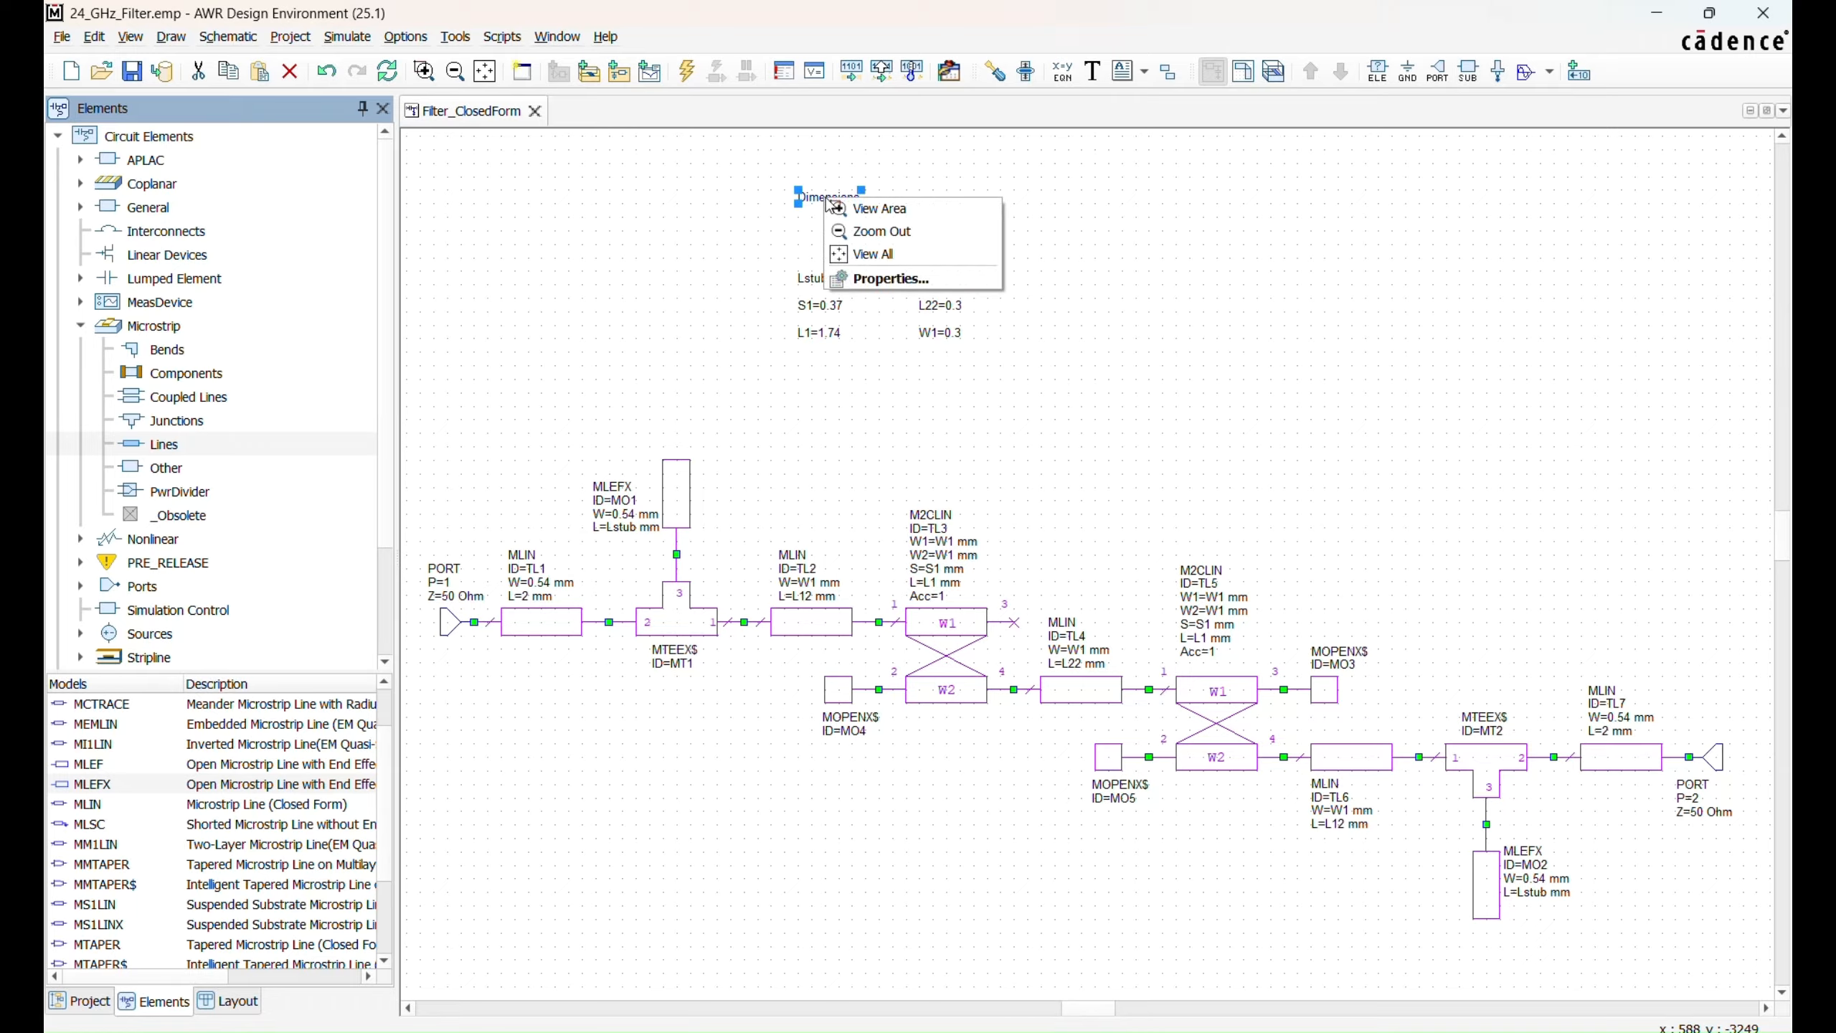
left_click(849, 277)
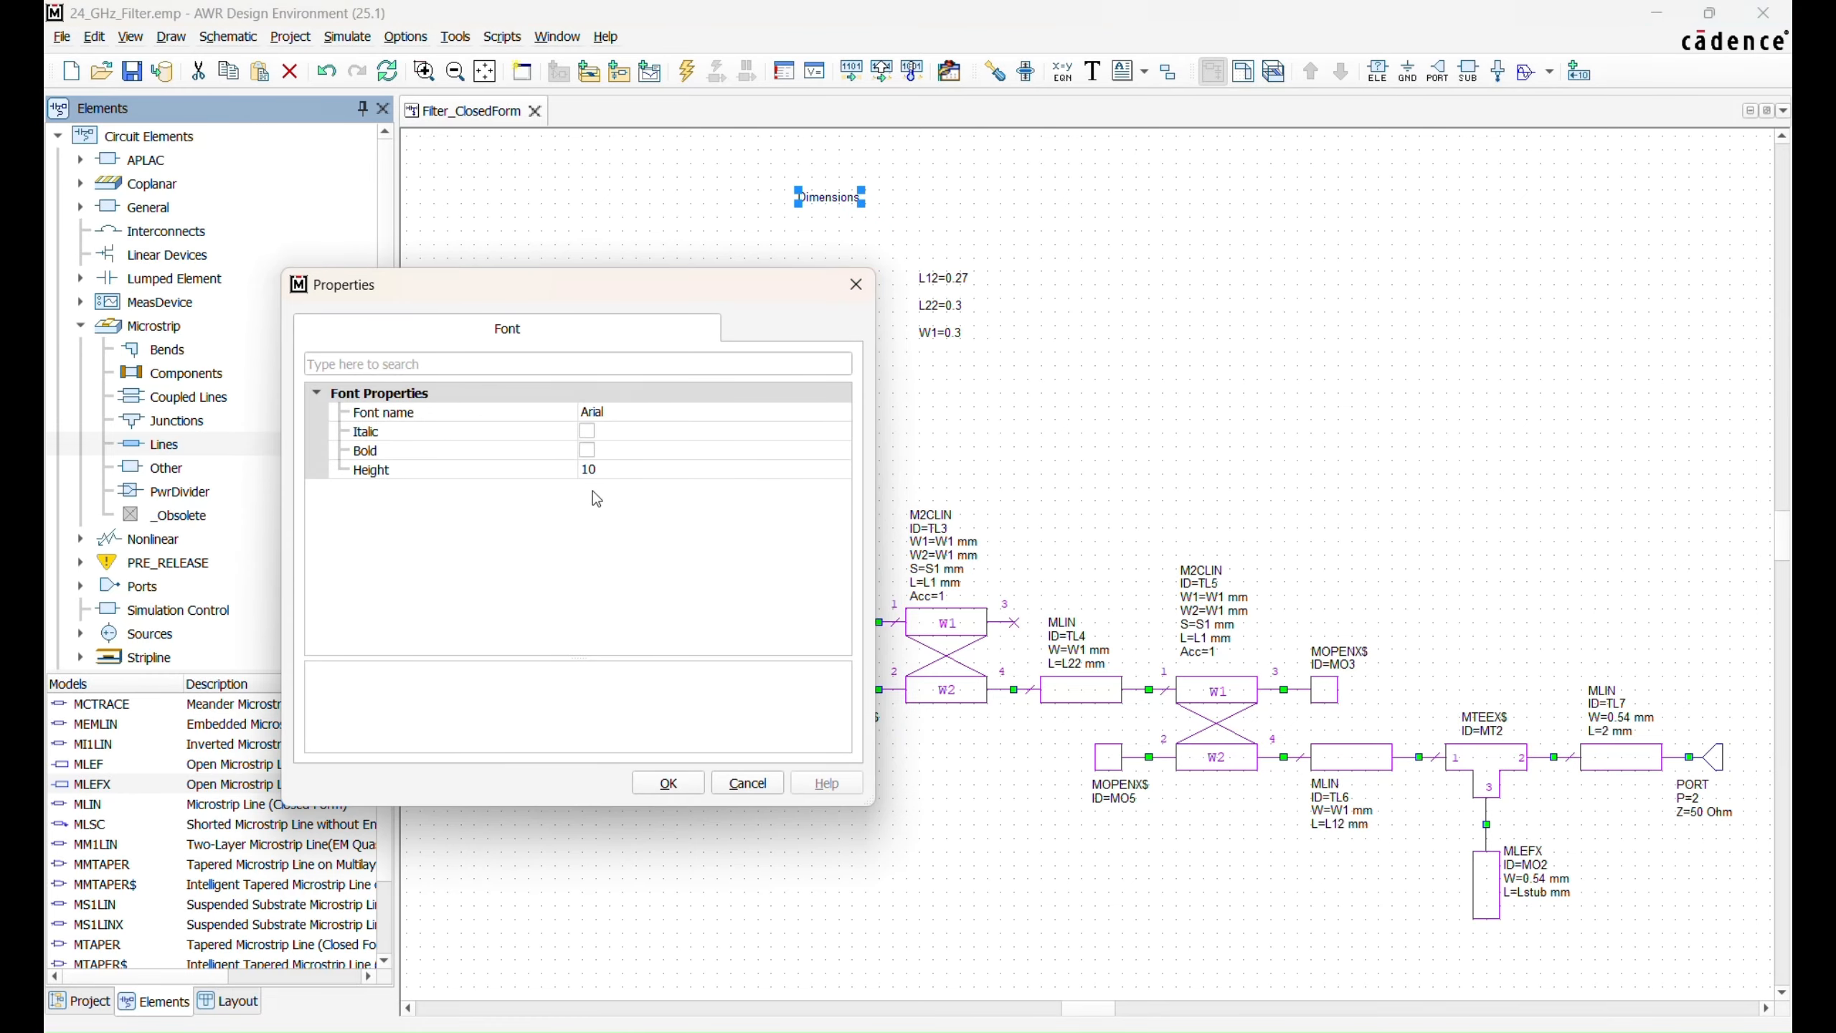
left_click(633, 471)
type("20")
key("Return")
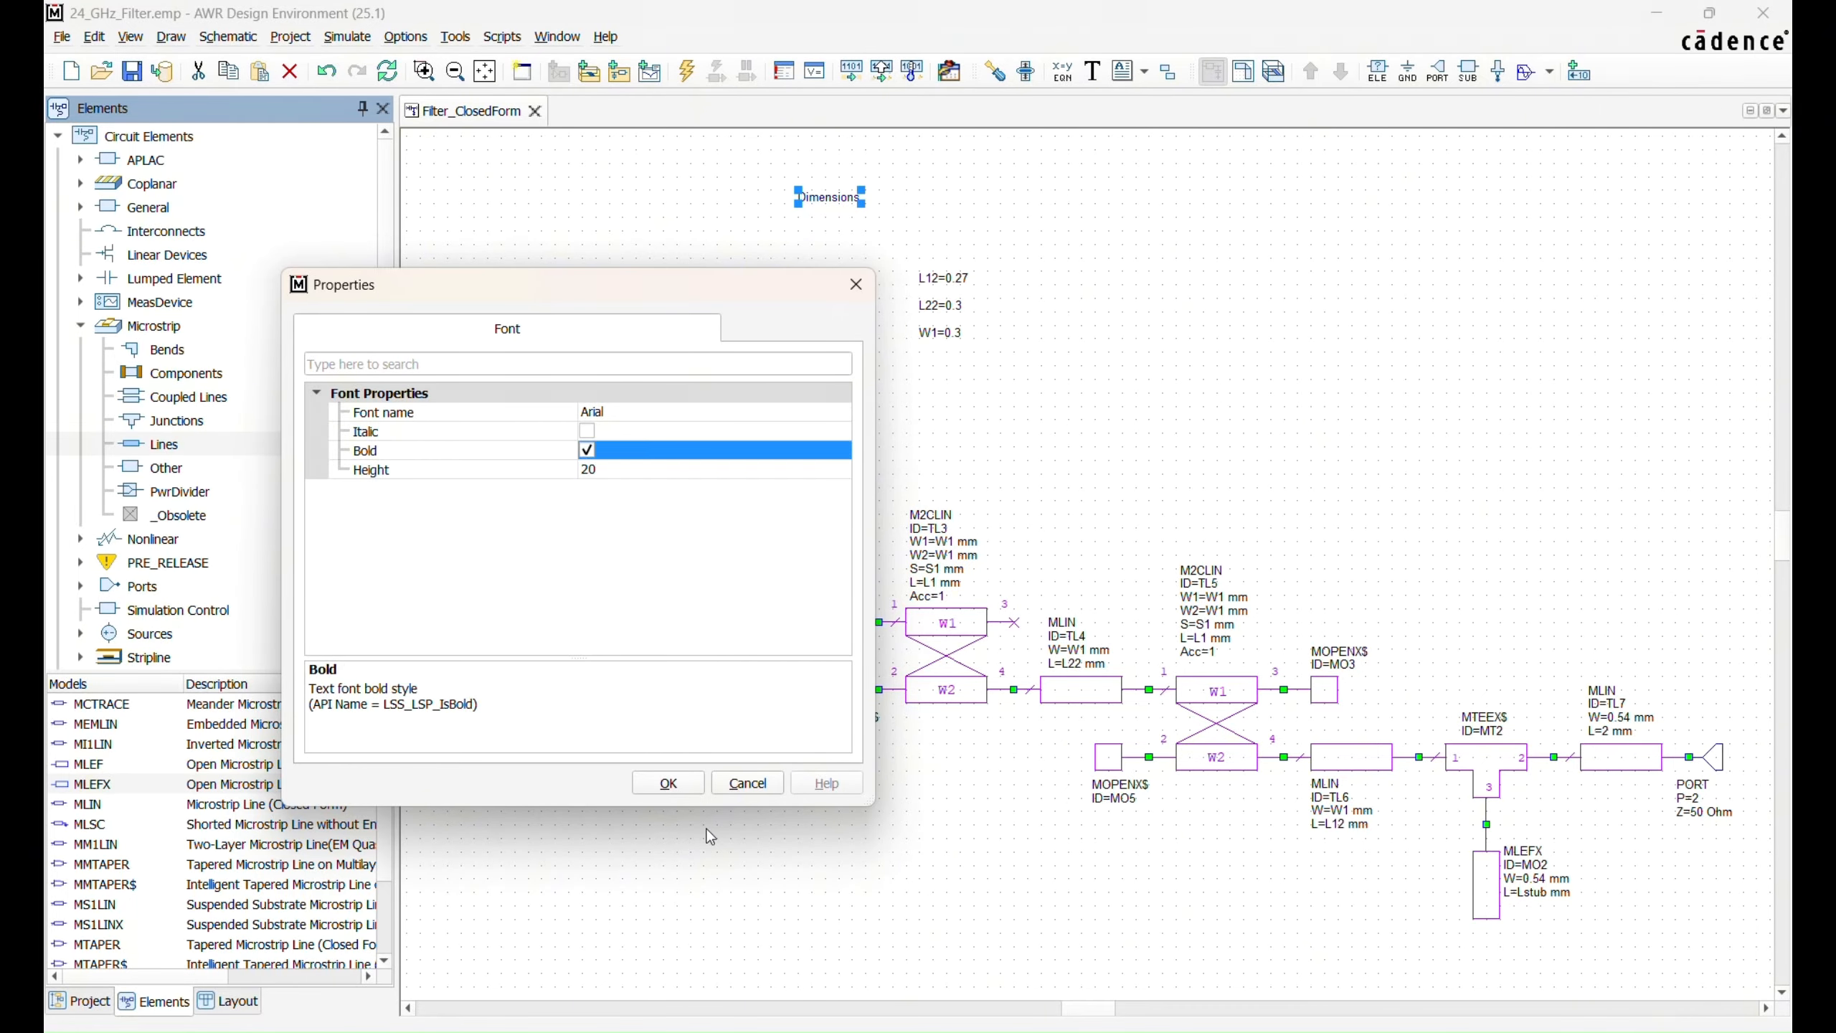
left_click(666, 783)
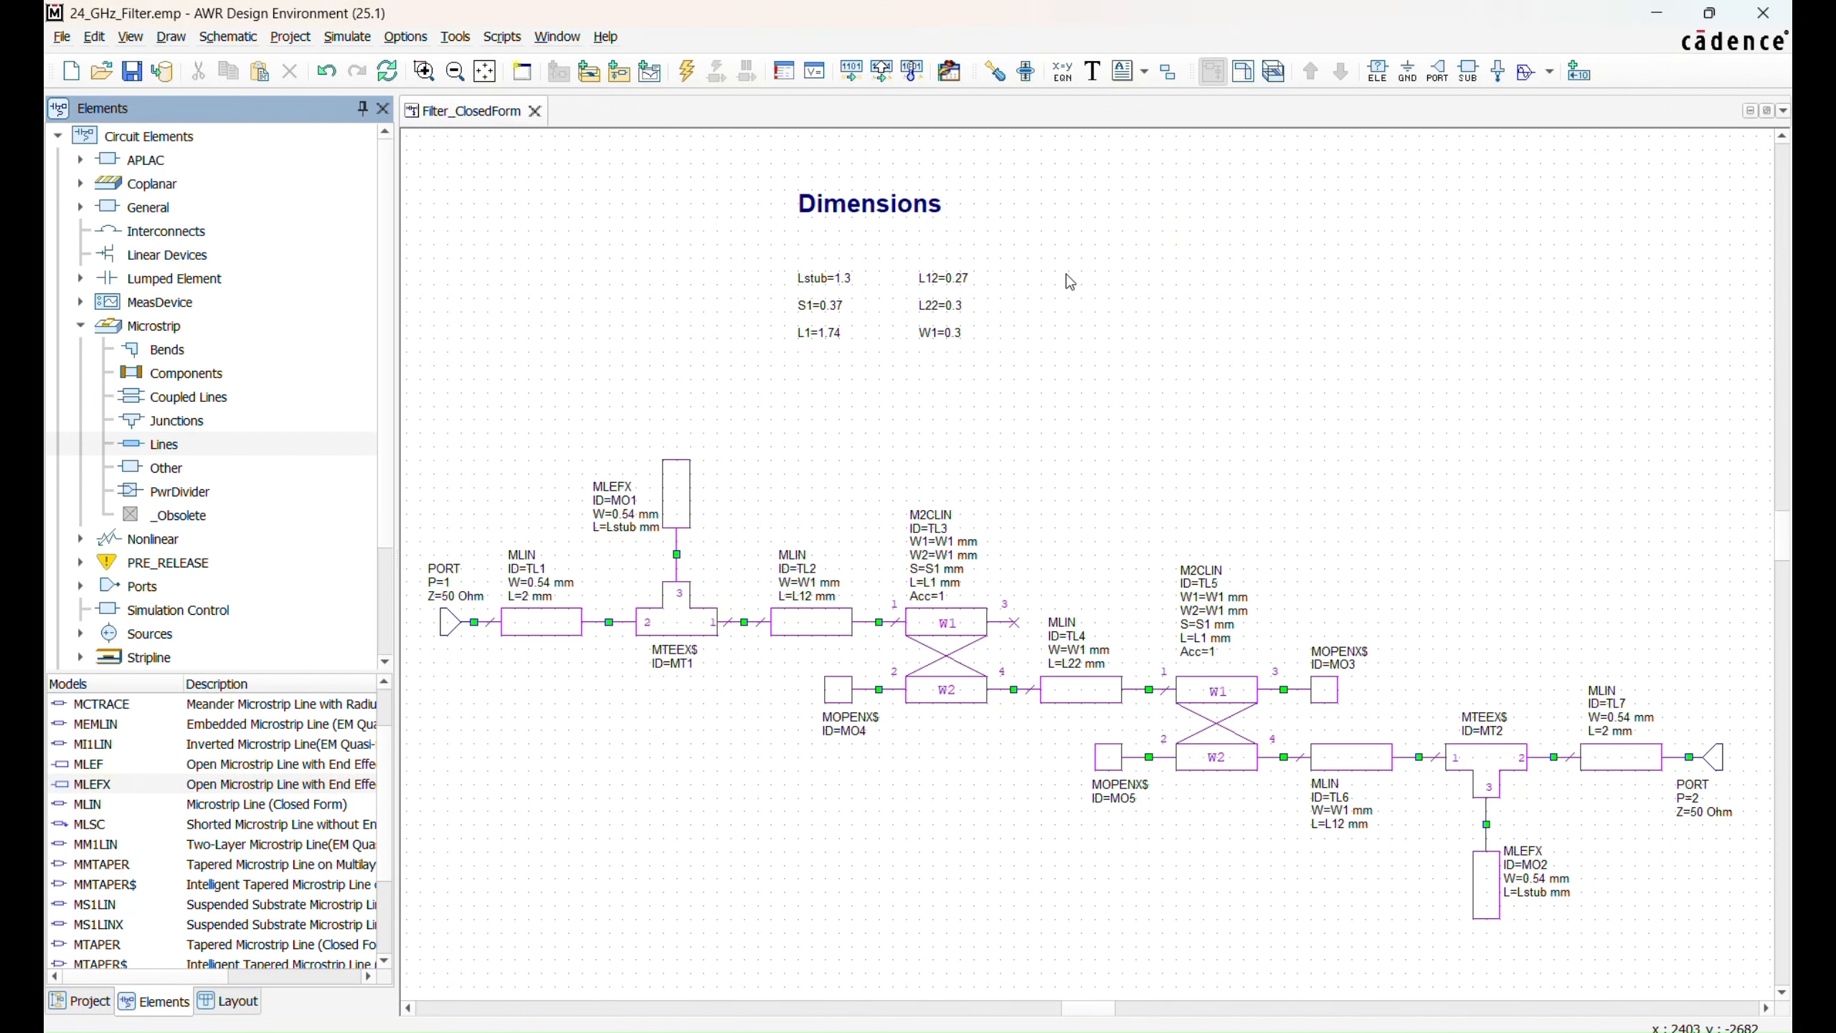
Step: Draw a rectangle framing the six equations beneath the Dimensions heading
left_click(172, 37)
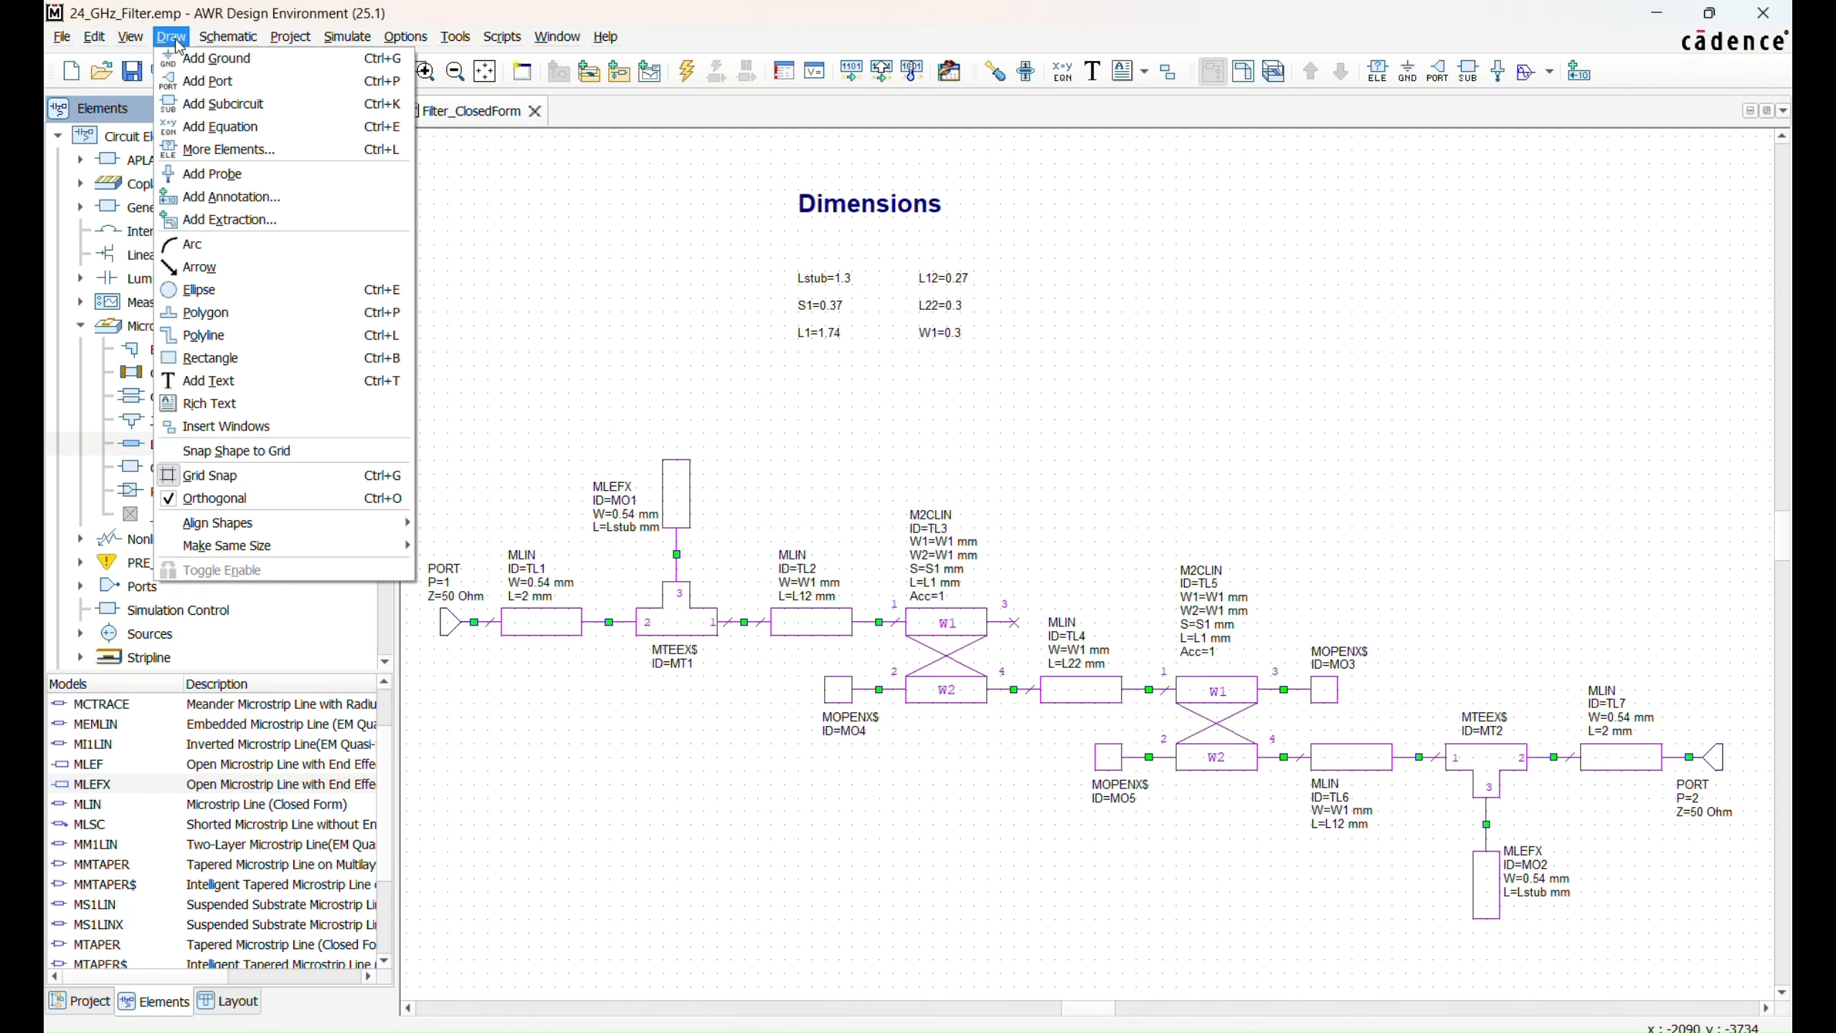
left_click(216, 360)
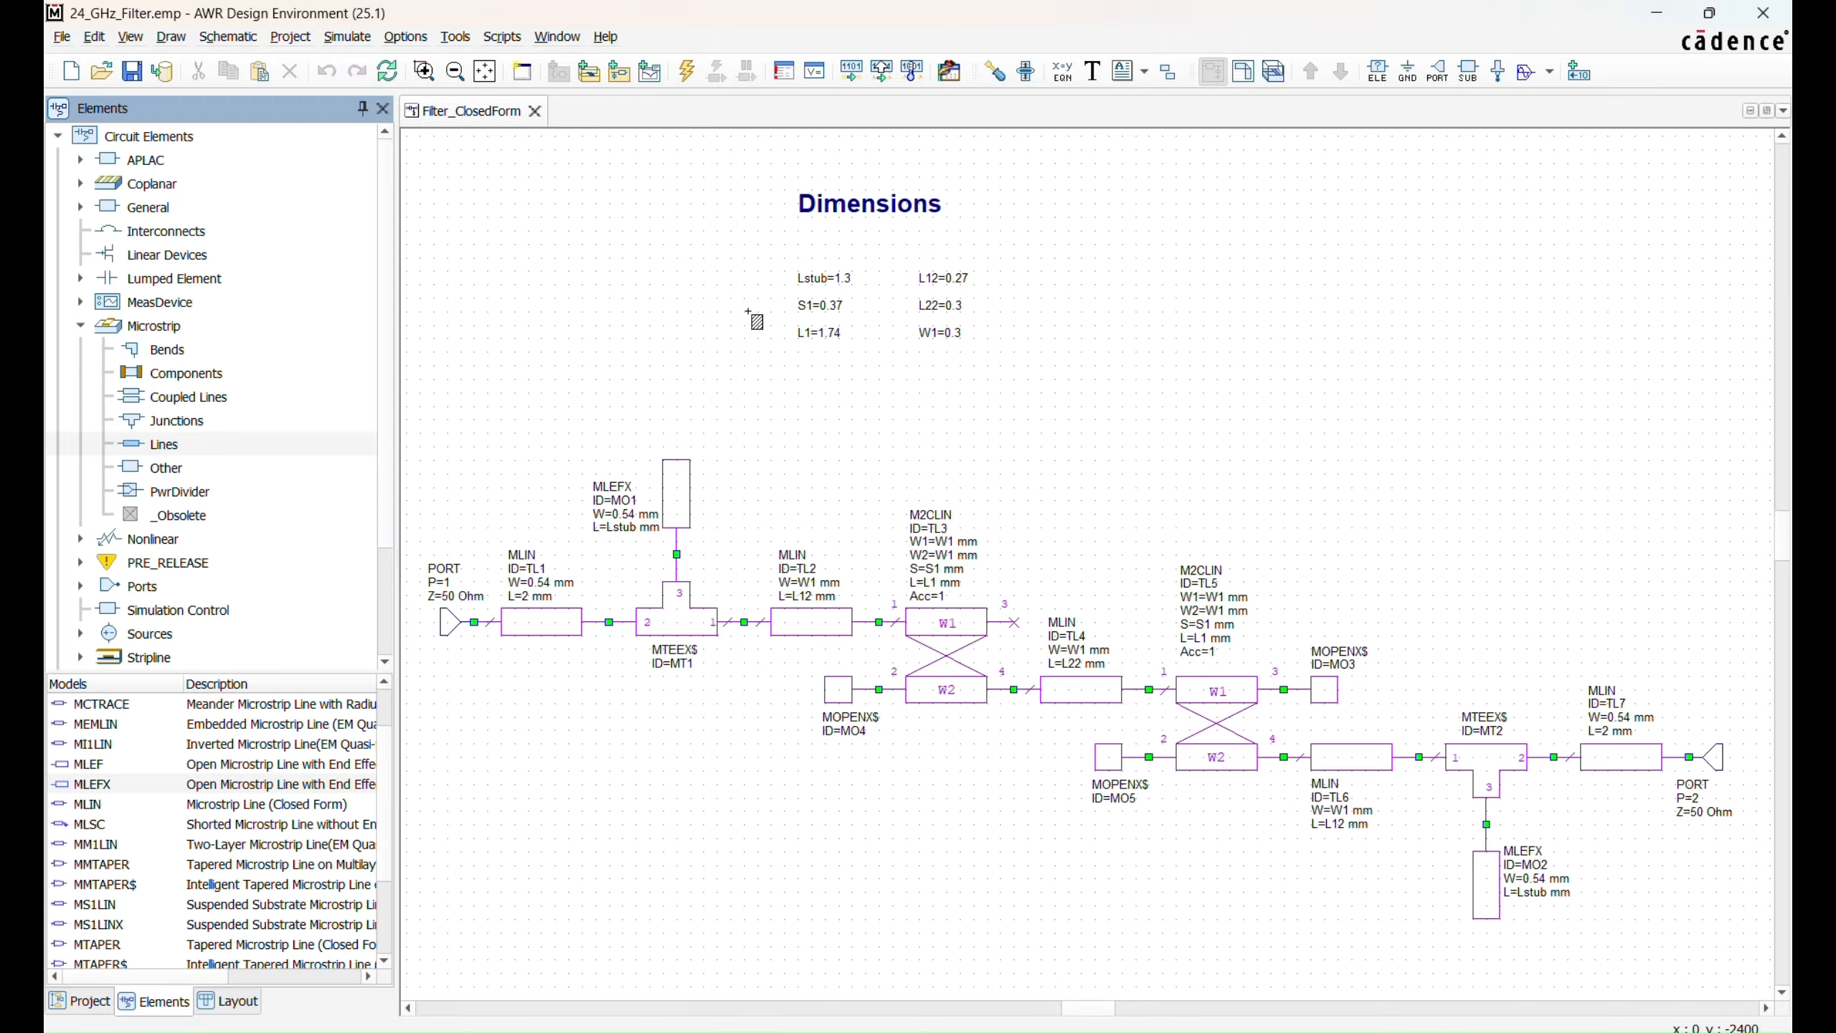
mouse_move(772, 232)
left_mouse_down()
mouse_move(1020, 398)
mouse_move(1000, 393)
left_mouse_up()
scroll(1214, 511, "down", 2)
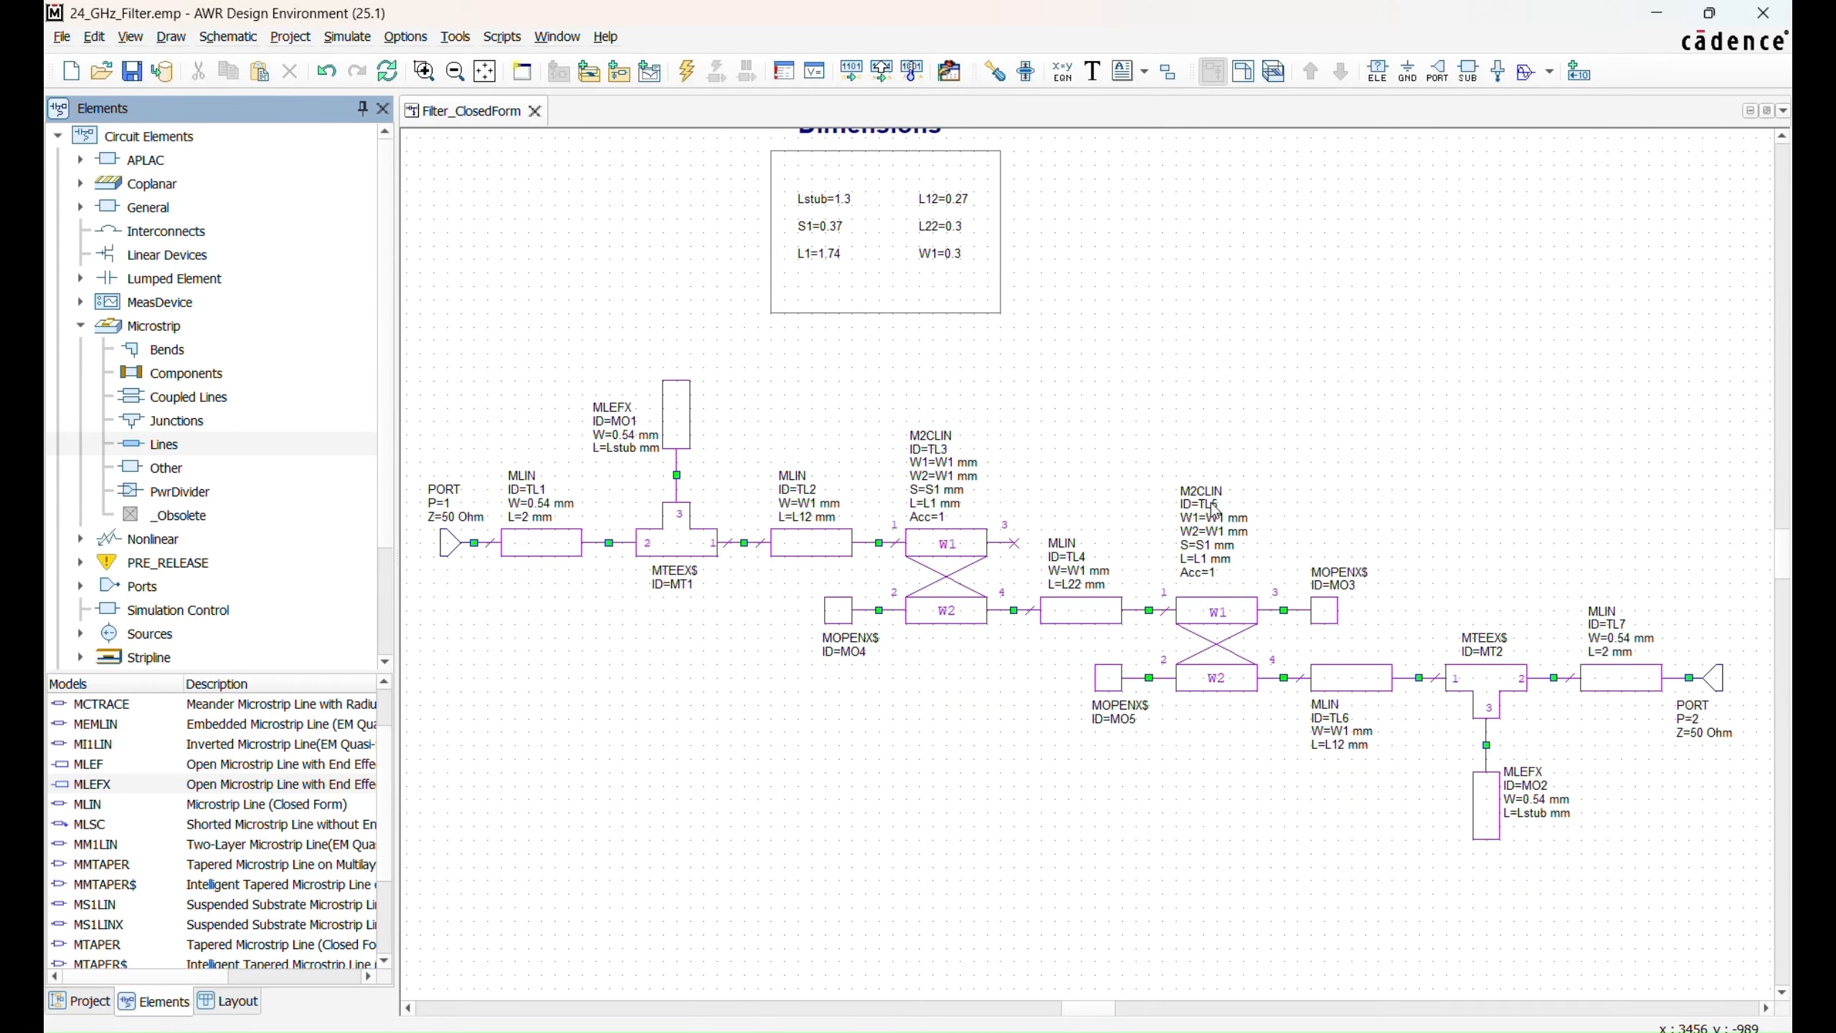
scroll(1214, 510, "up", 2)
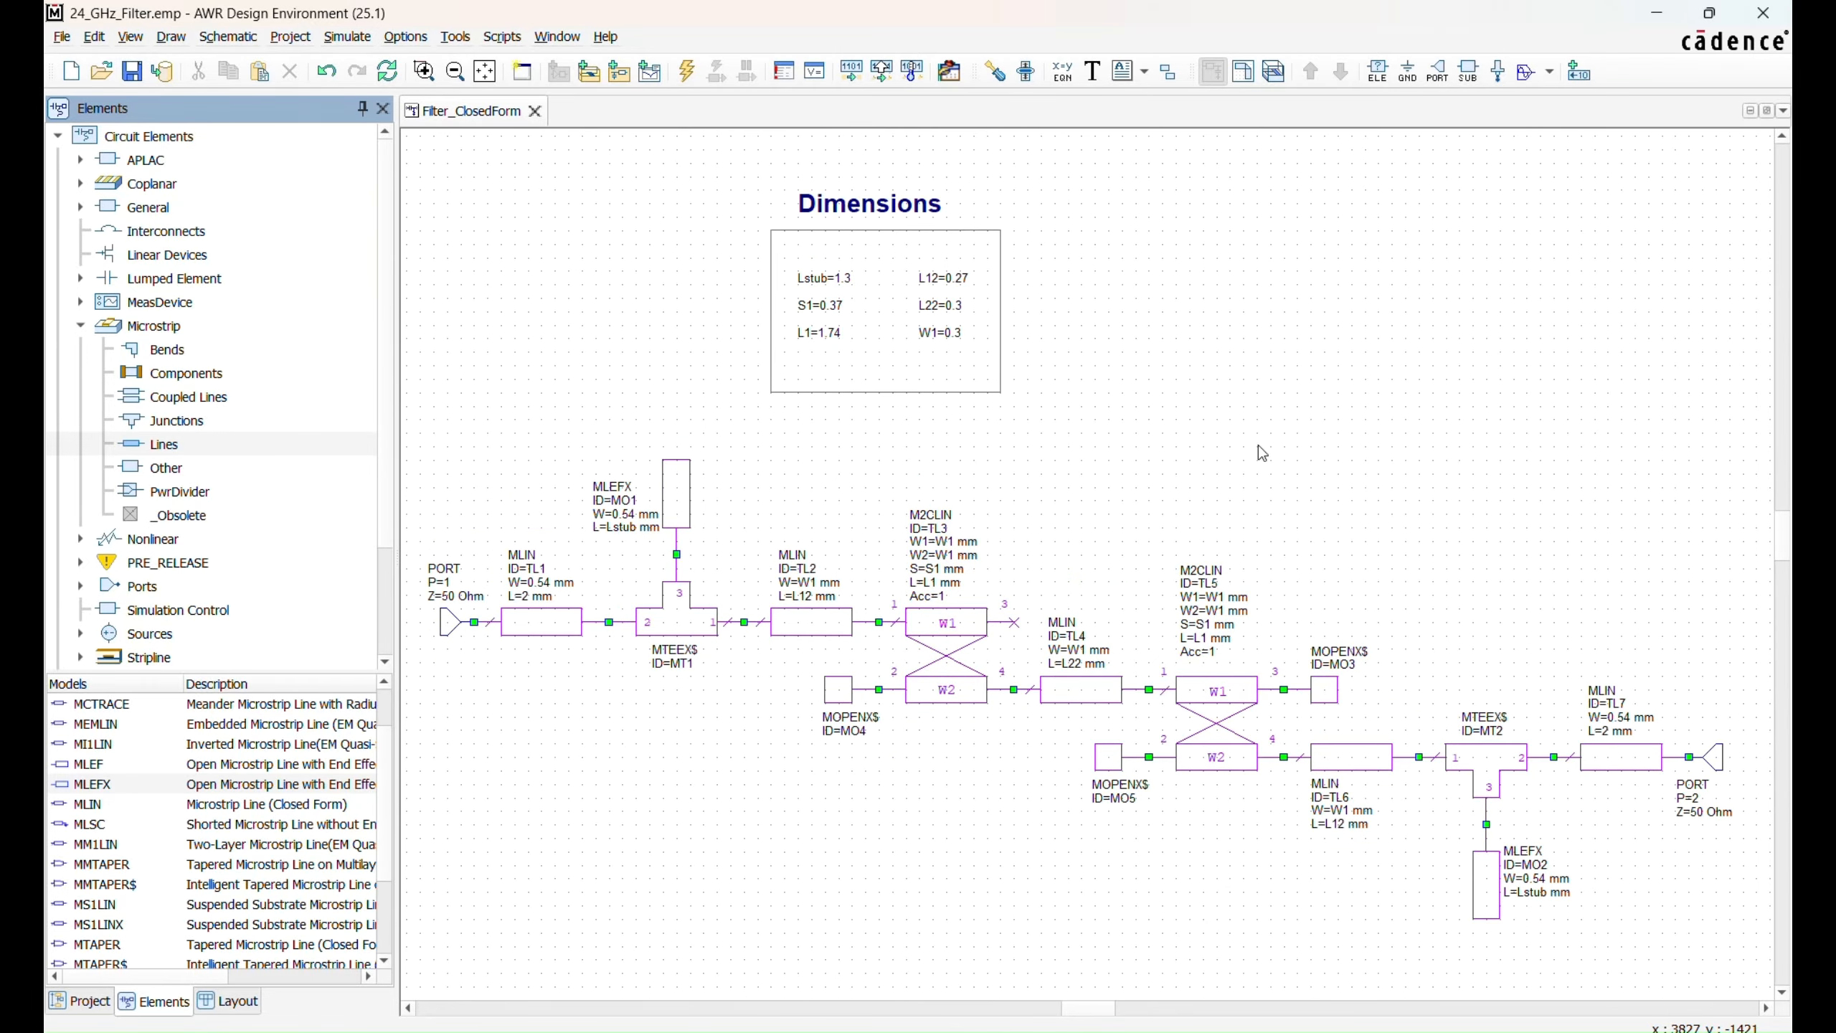
Step: Save the project
left_click(64, 36)
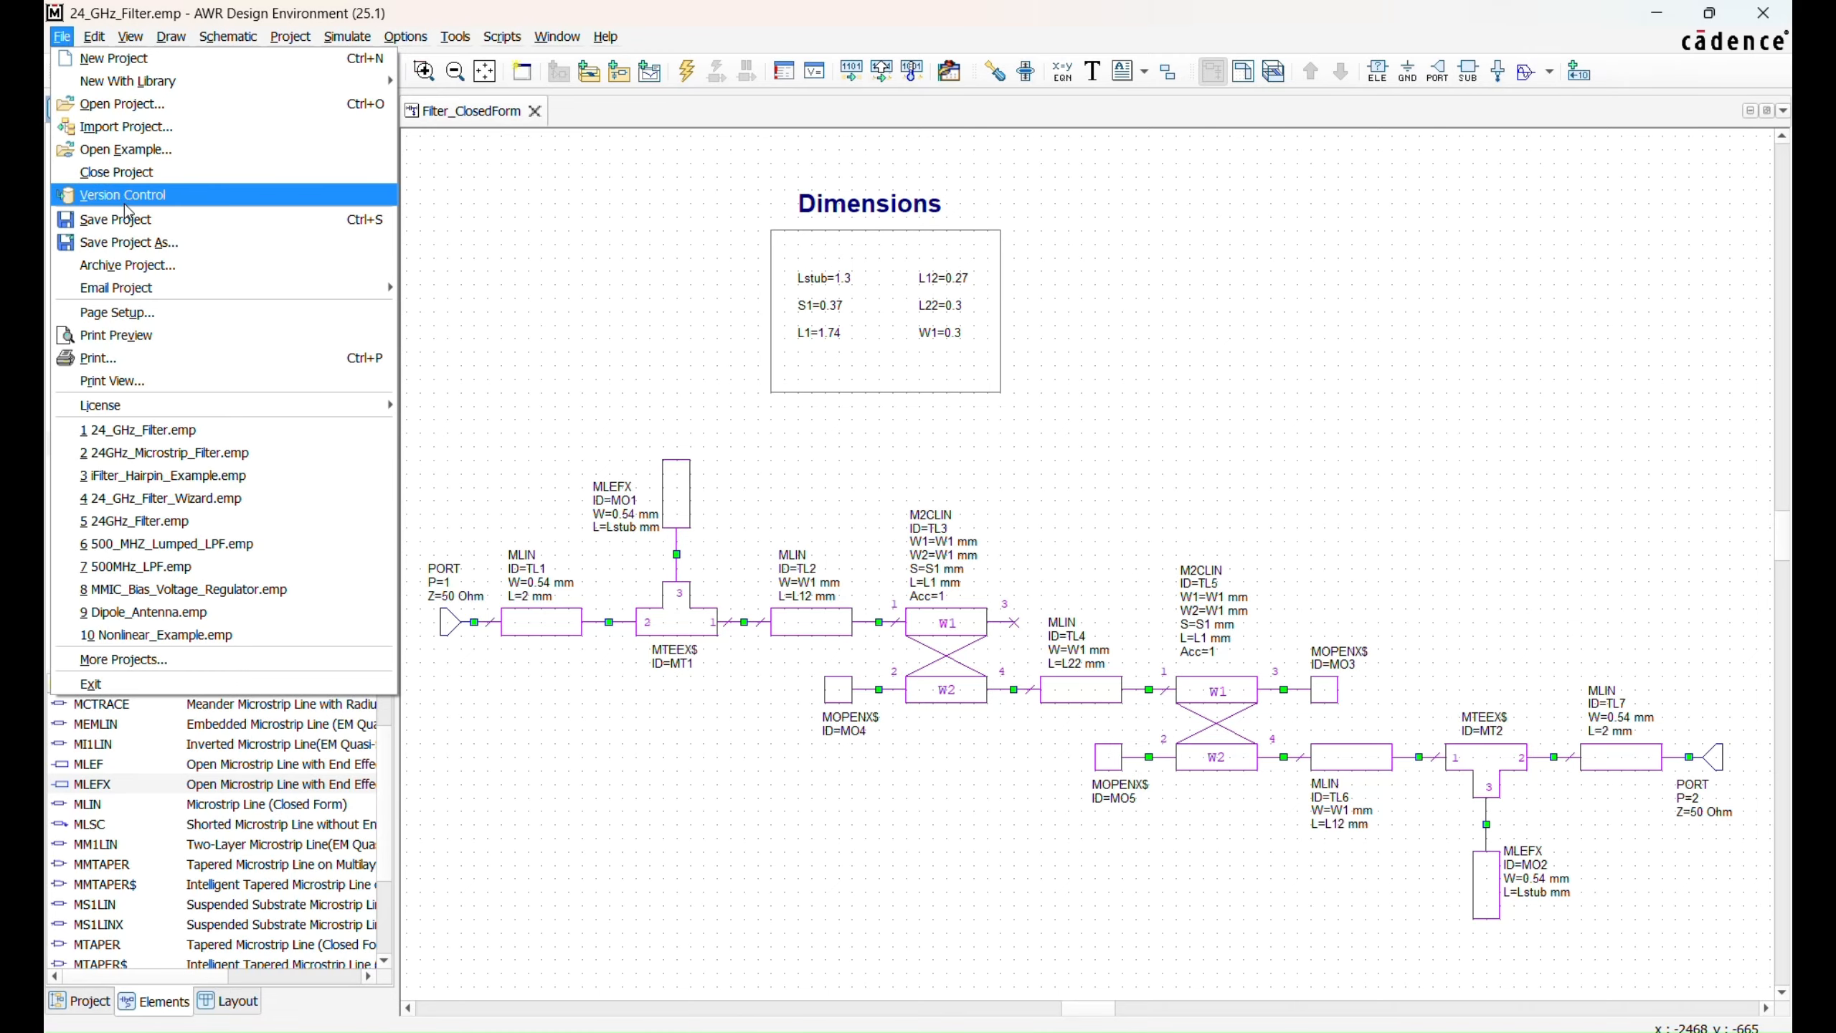
left_click(148, 220)
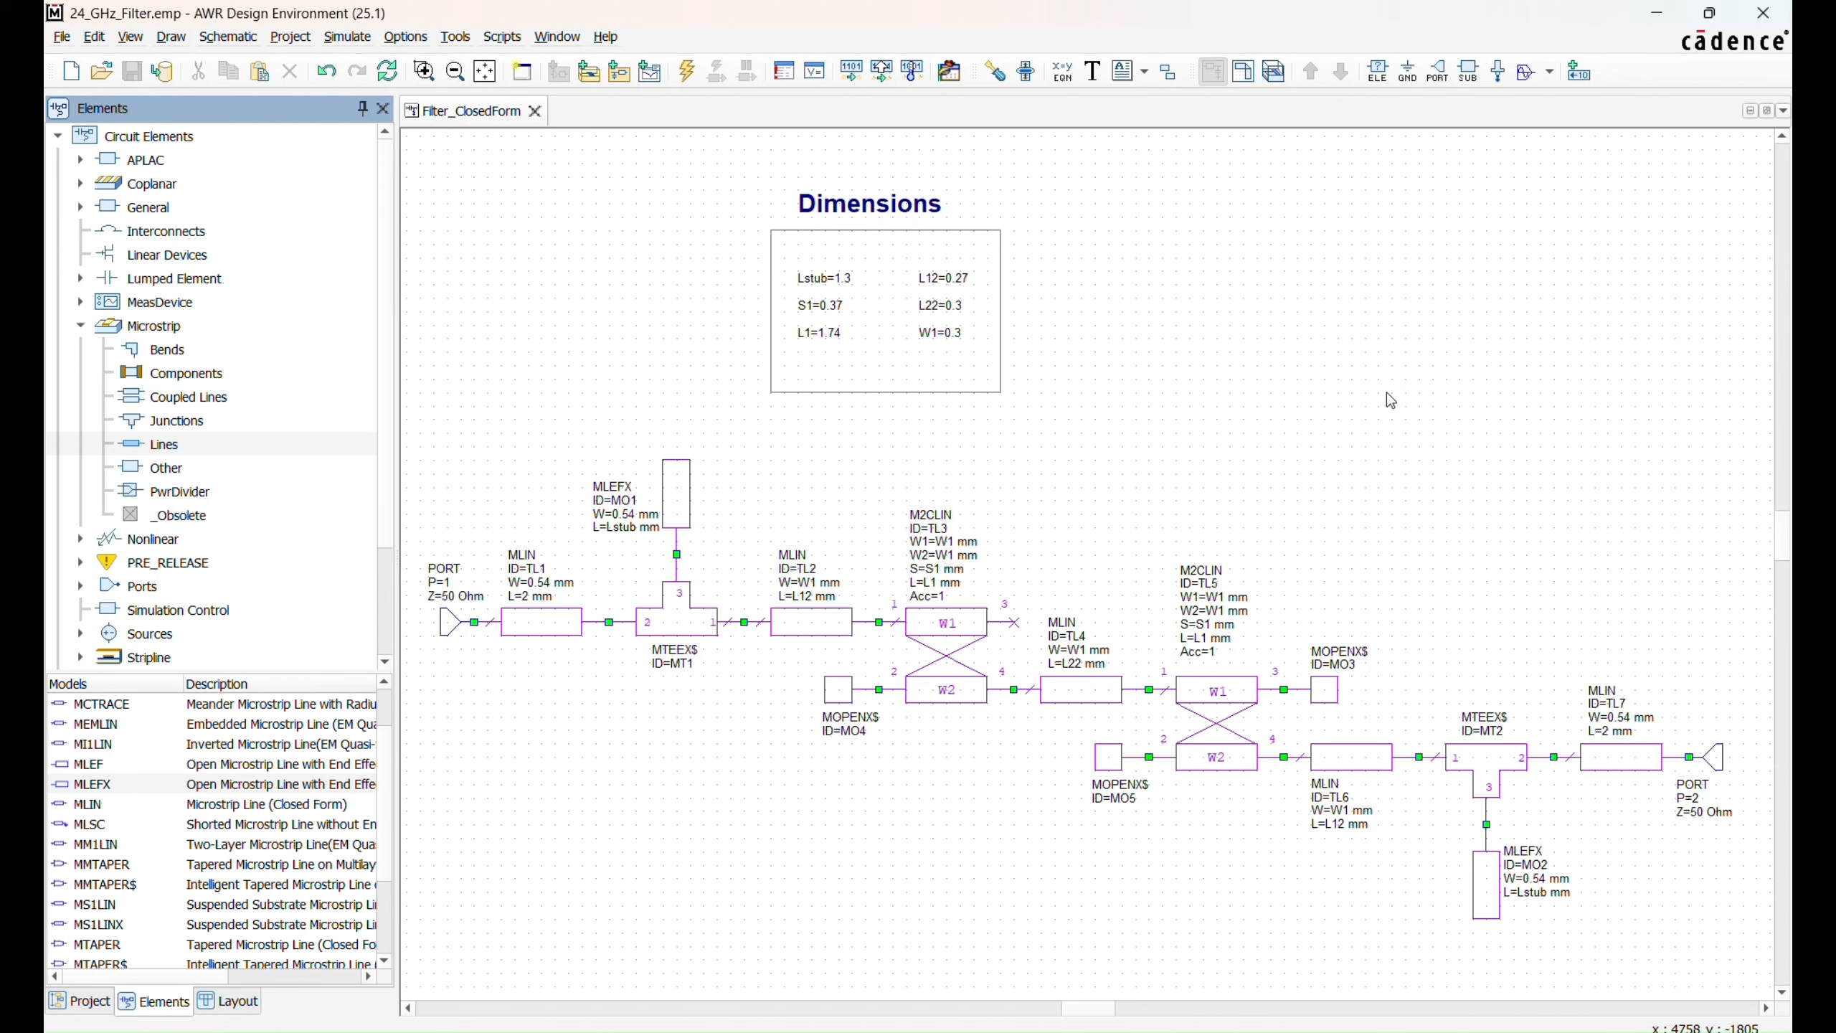
Step: Place an MSUB microstrip substrate definition in the empty area above the circuit, beside the Dimensions block
left_click(80, 326)
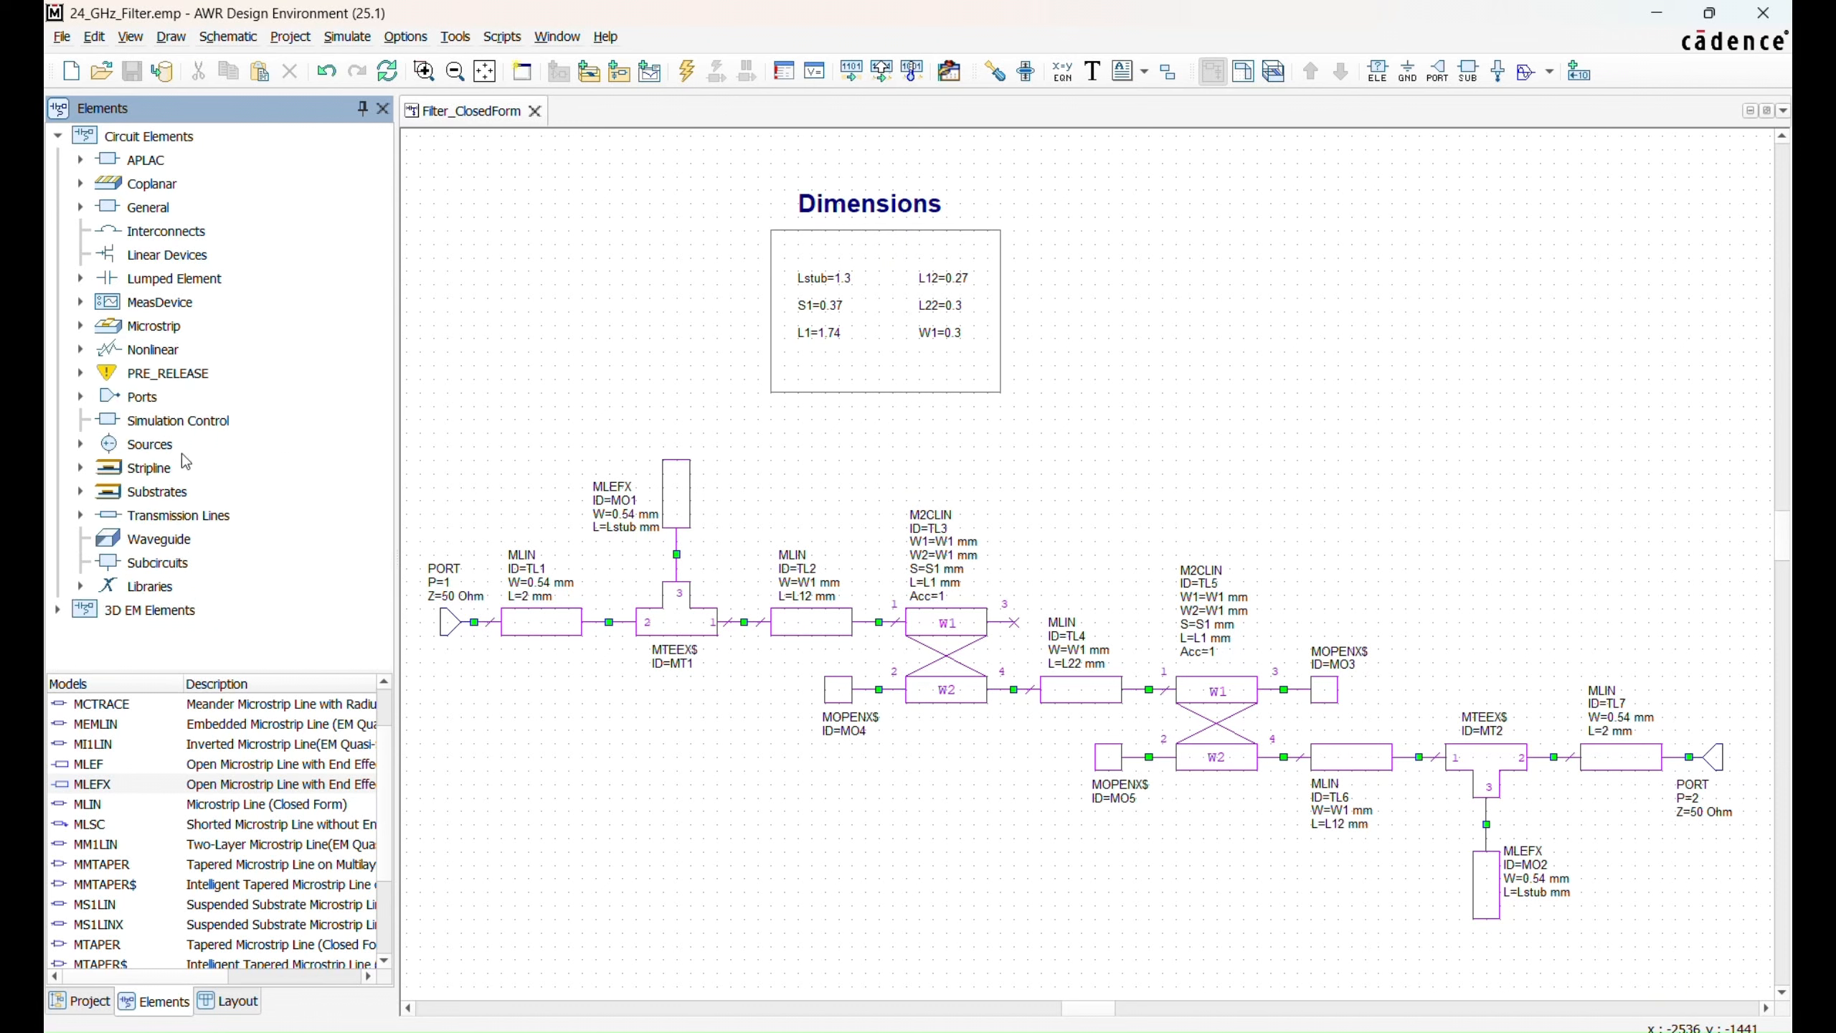
double_click(90, 498)
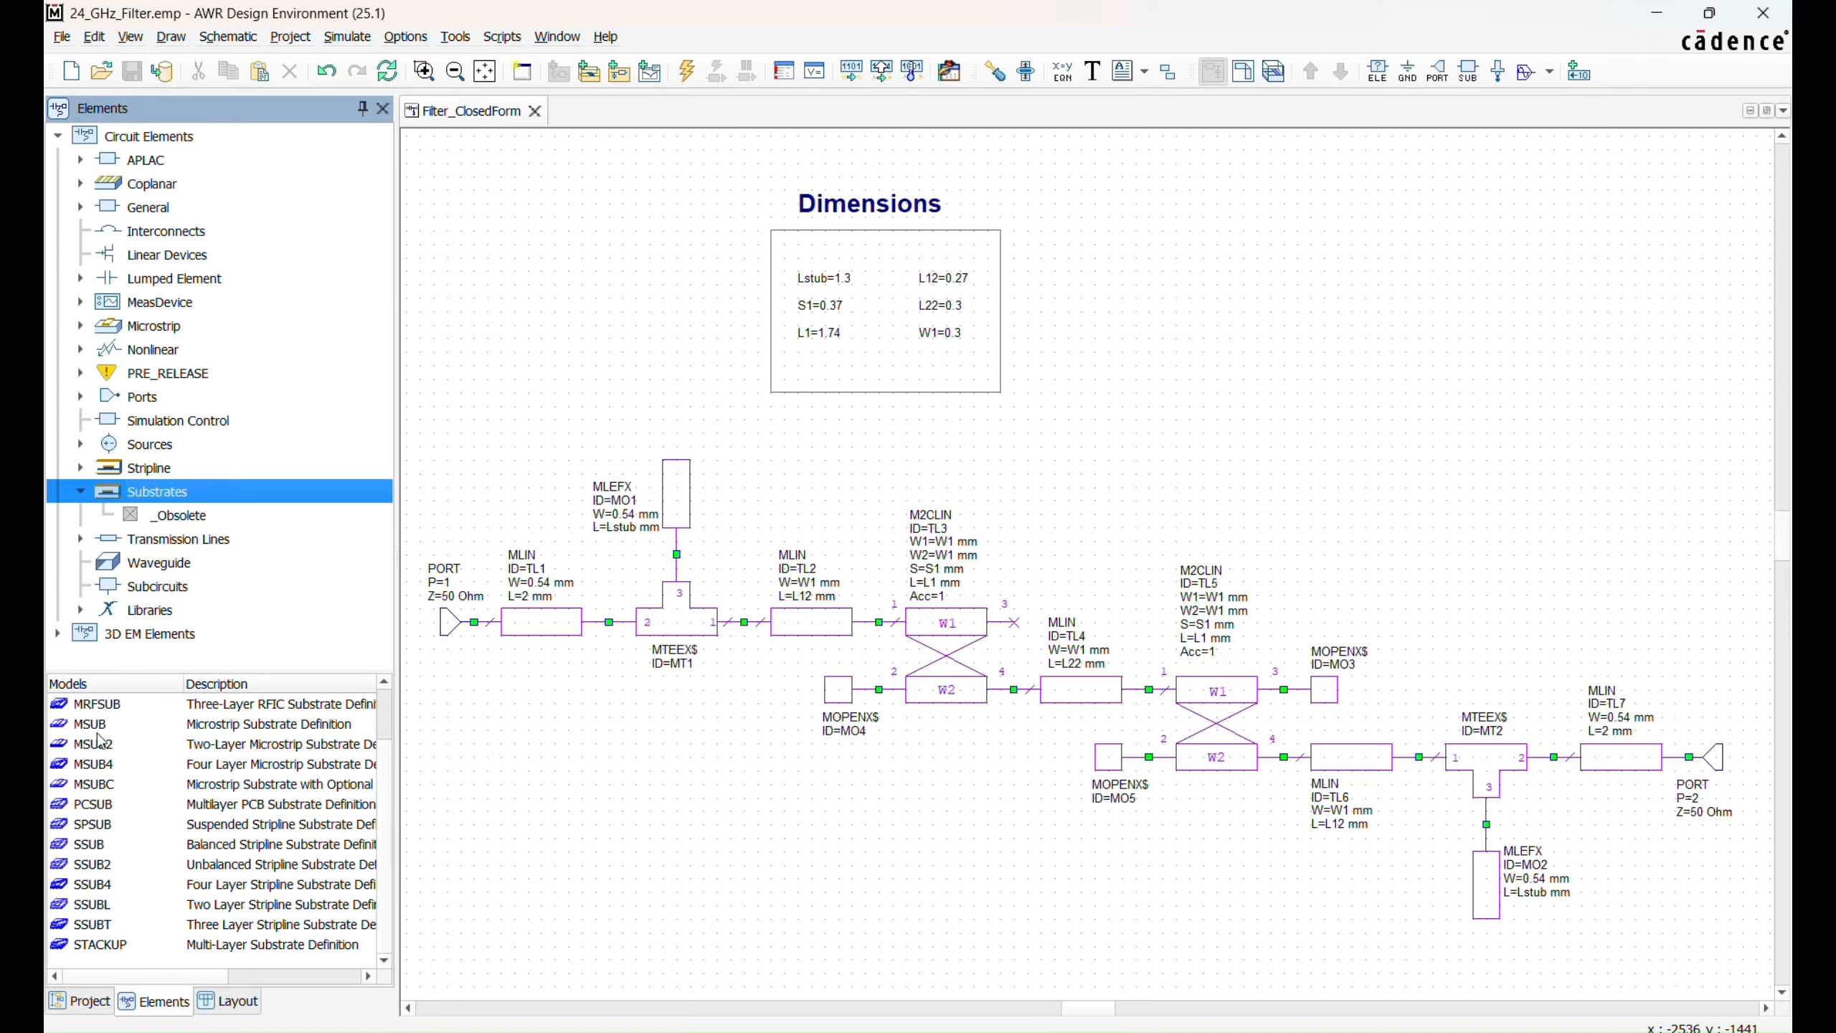
left_click_drag(97, 730, 1339, 487)
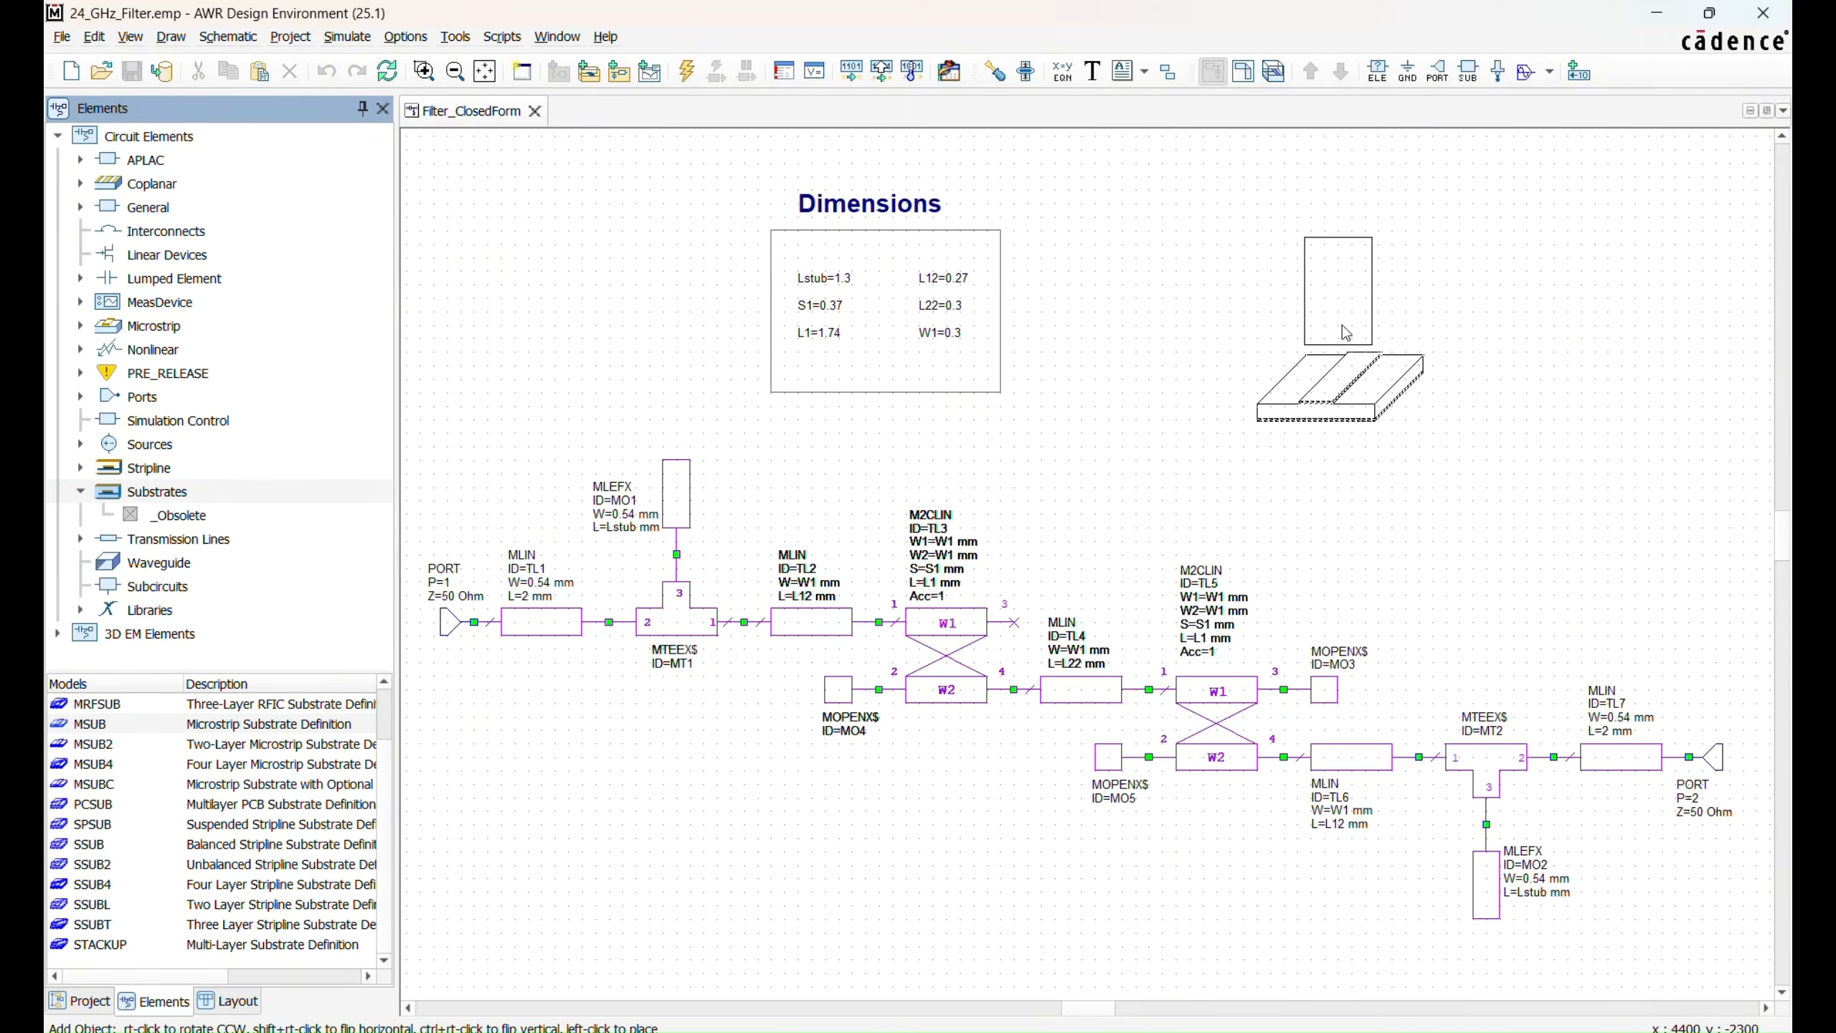
left_click(1346, 333)
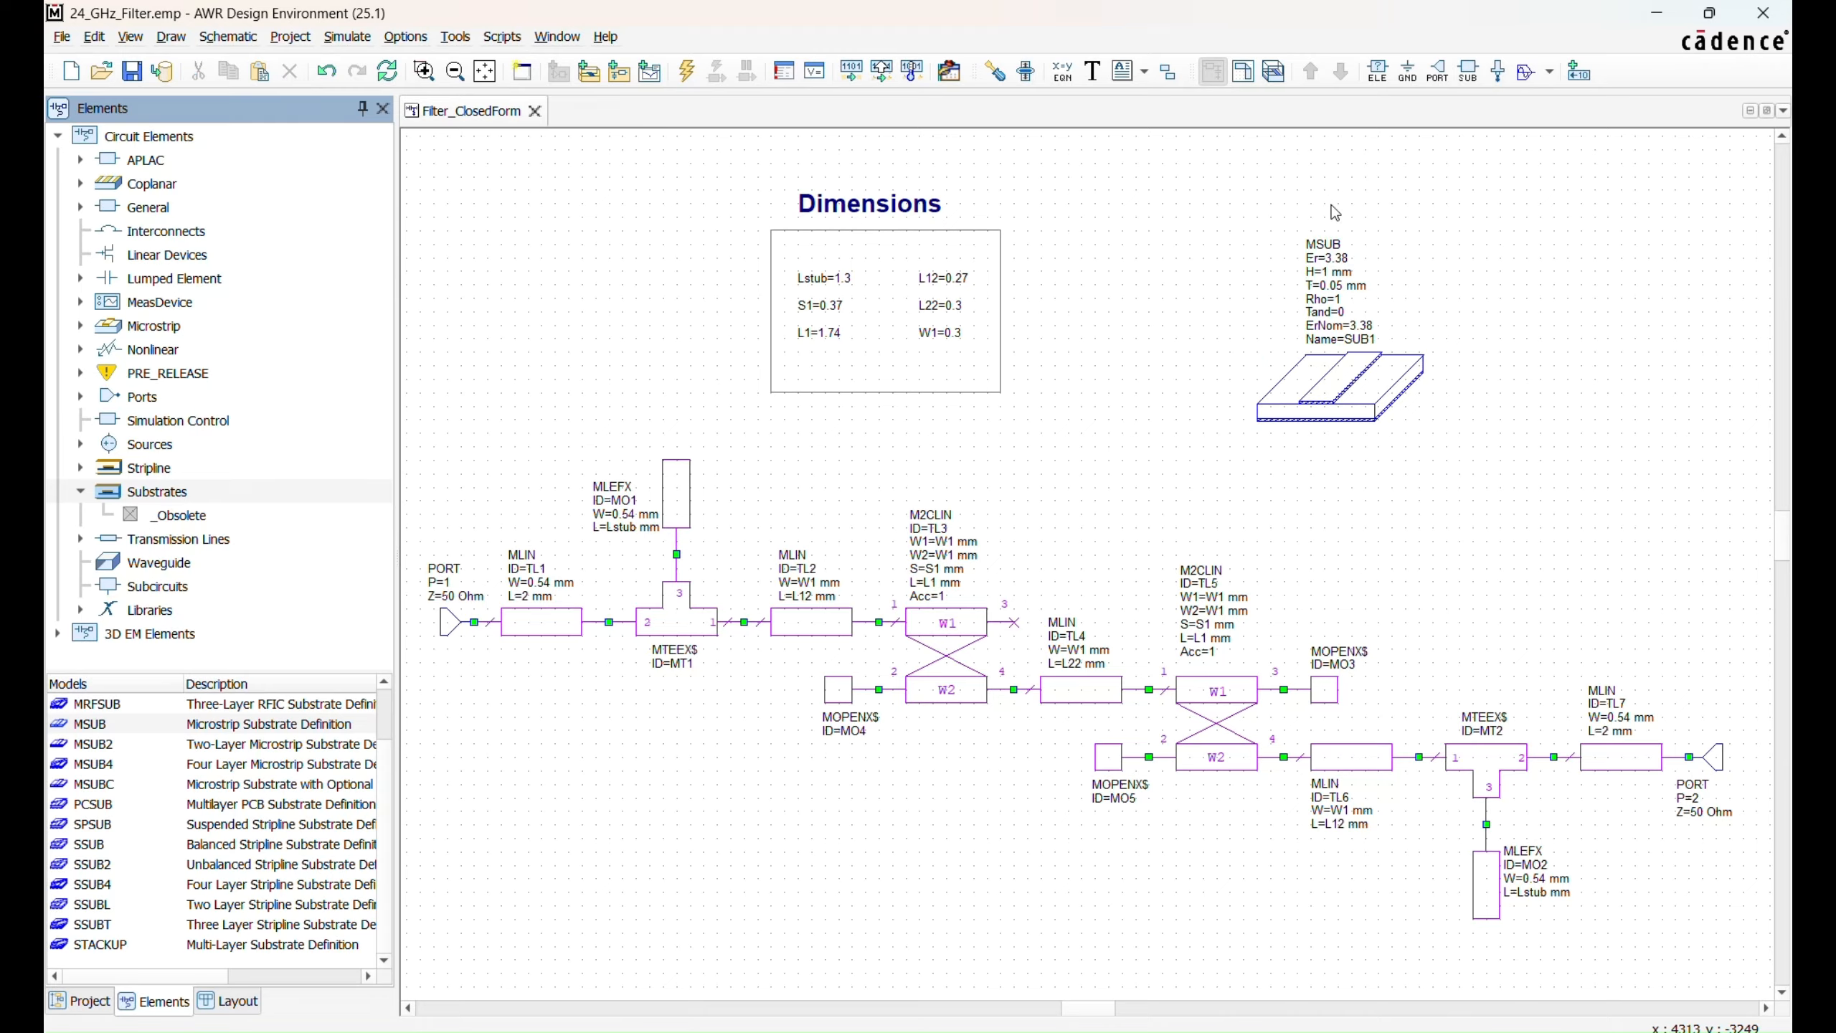
Step: Set the substrate's Er to 3.66, H to 0.25 mm, T to 0.02 mm, Rho to 0.7, Tand to 0.01 and ErNom to 3.48
double_click(1355, 259)
type("3.66")
key("Tab")
type("0.25")
key("Tab")
type("0.02")
key("Tab")
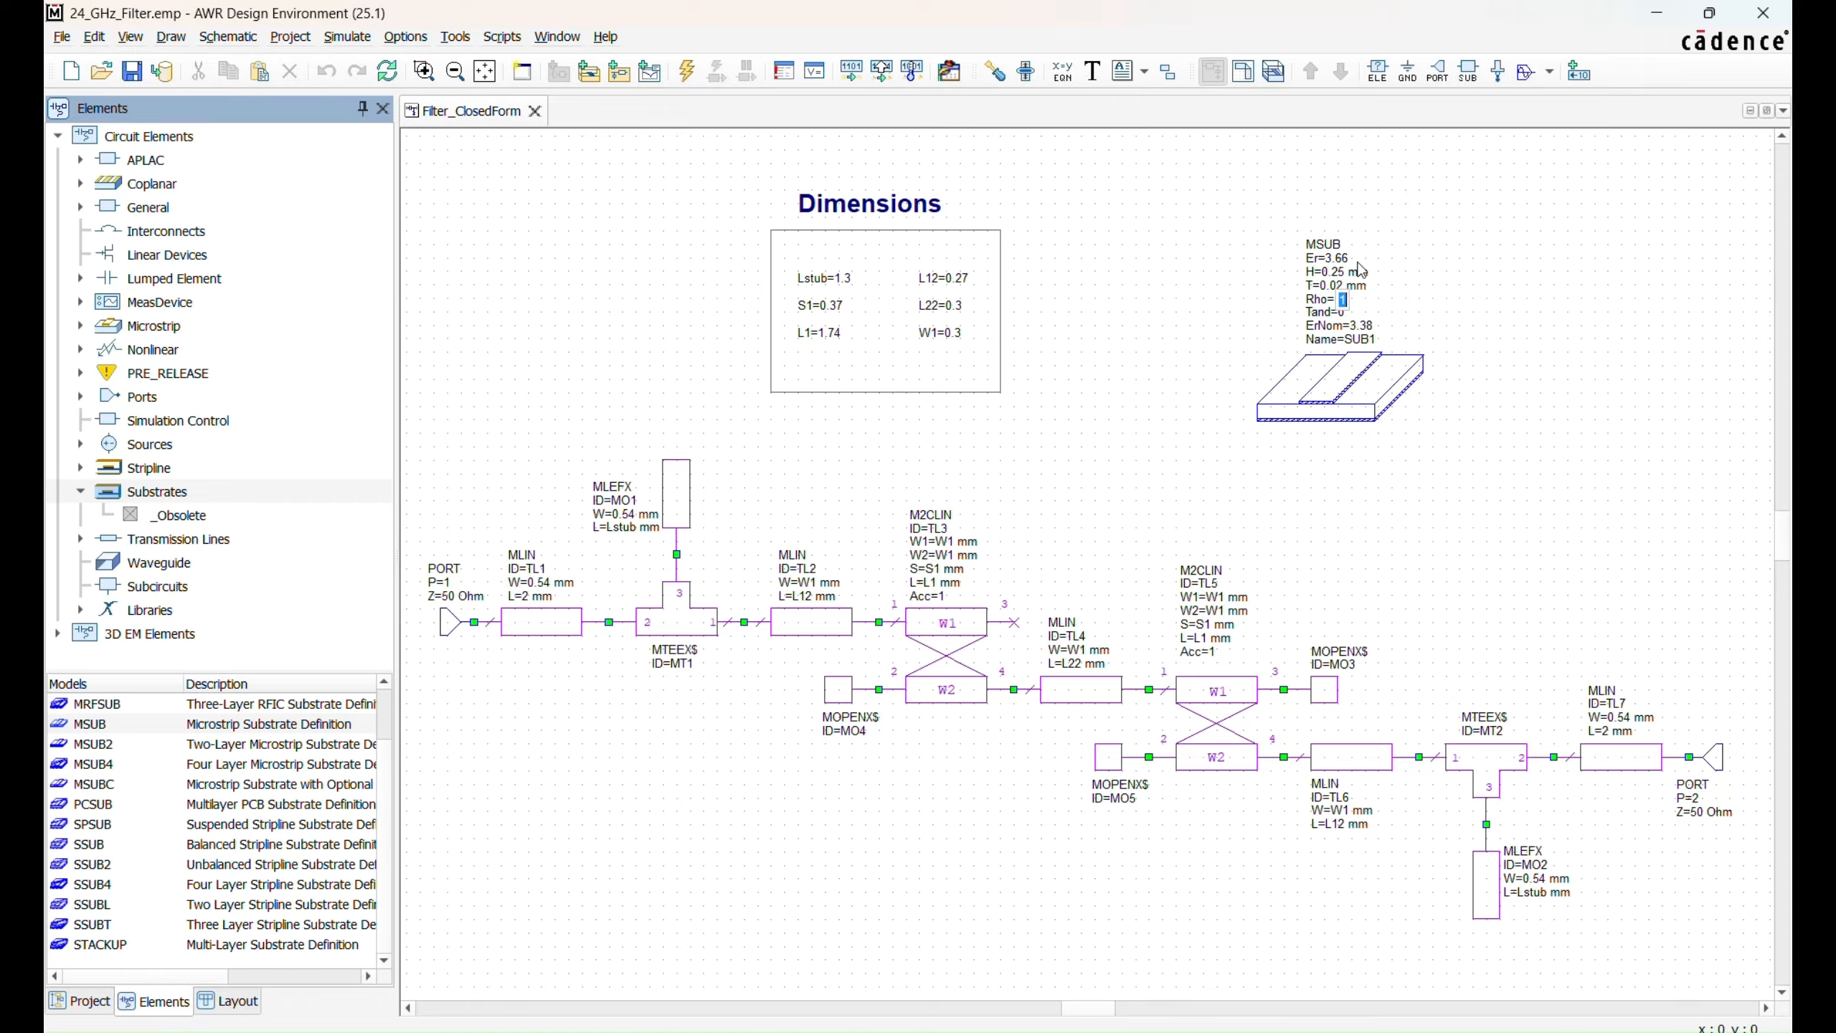
type("0.7")
key("Tab")
type("0.01")
key("Tab")
type("3.48")
key("Tab")
key("Return")
Step: Open the schematic's layout view and join tee MT1 to the vertical stub and input line TL1 to the tee's outer side
left_click(1244, 71)
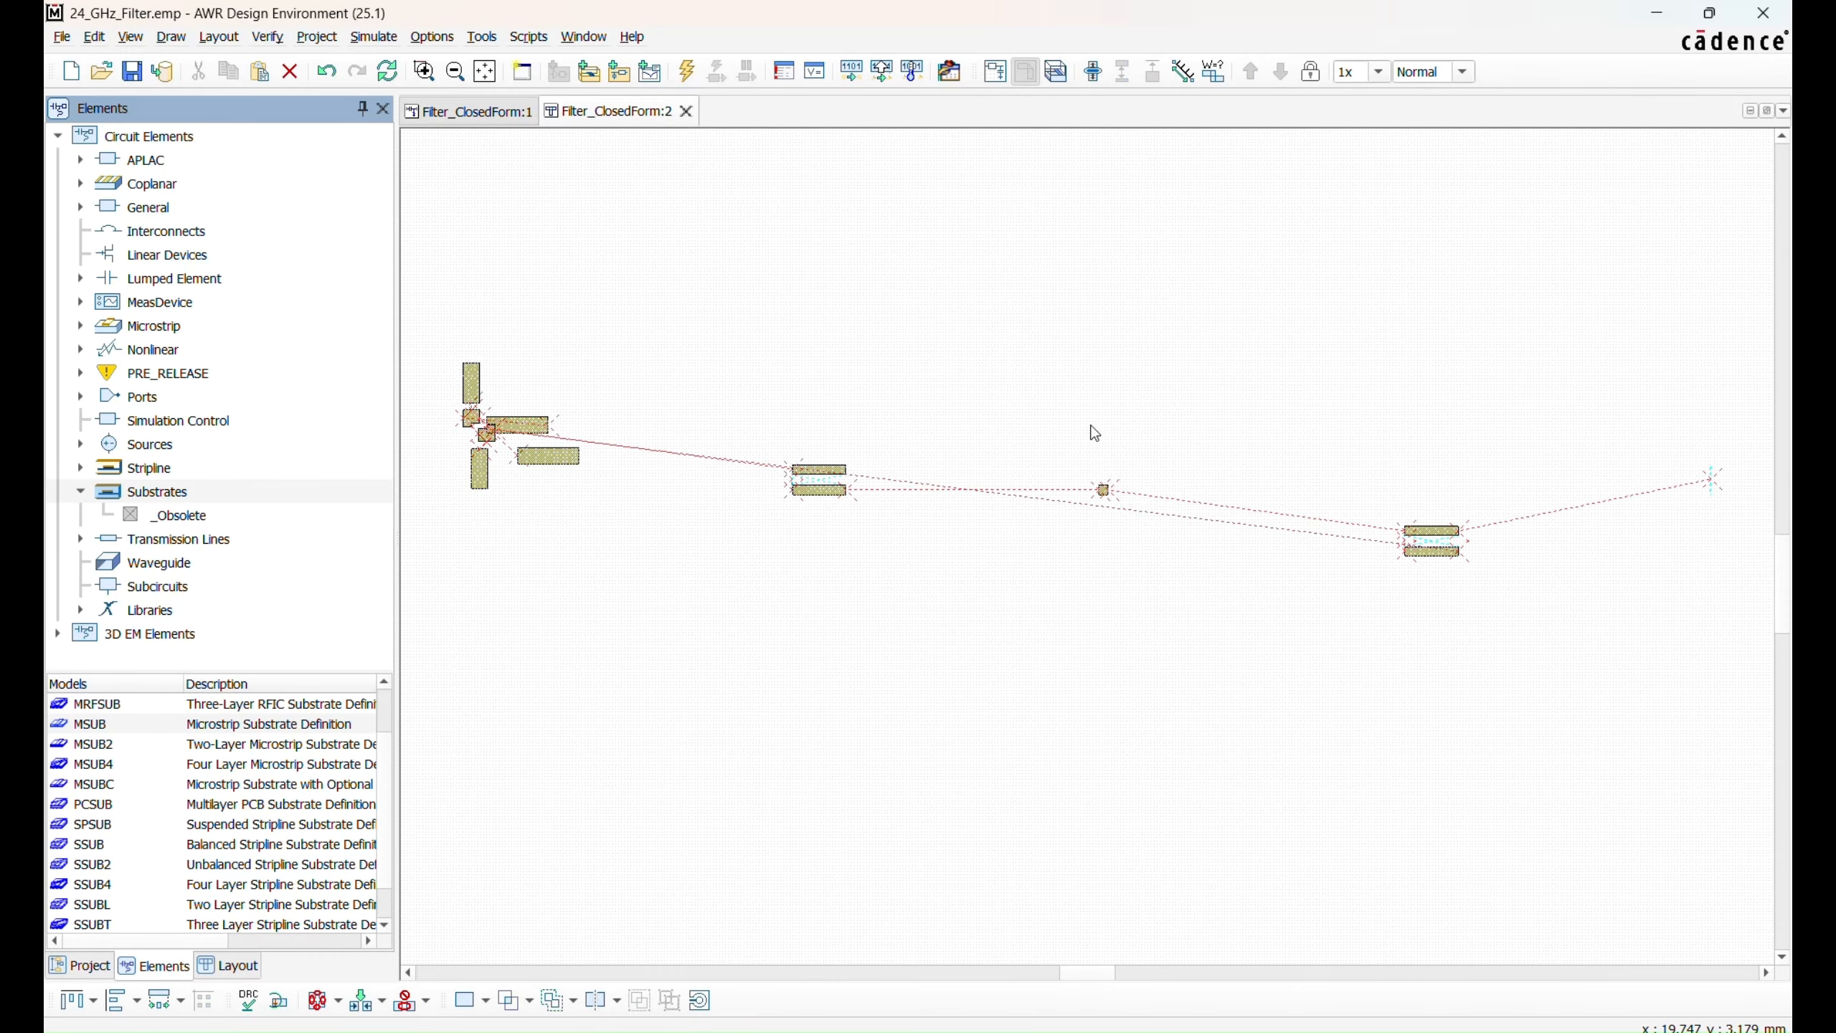
scroll(723, 498, "up", 2)
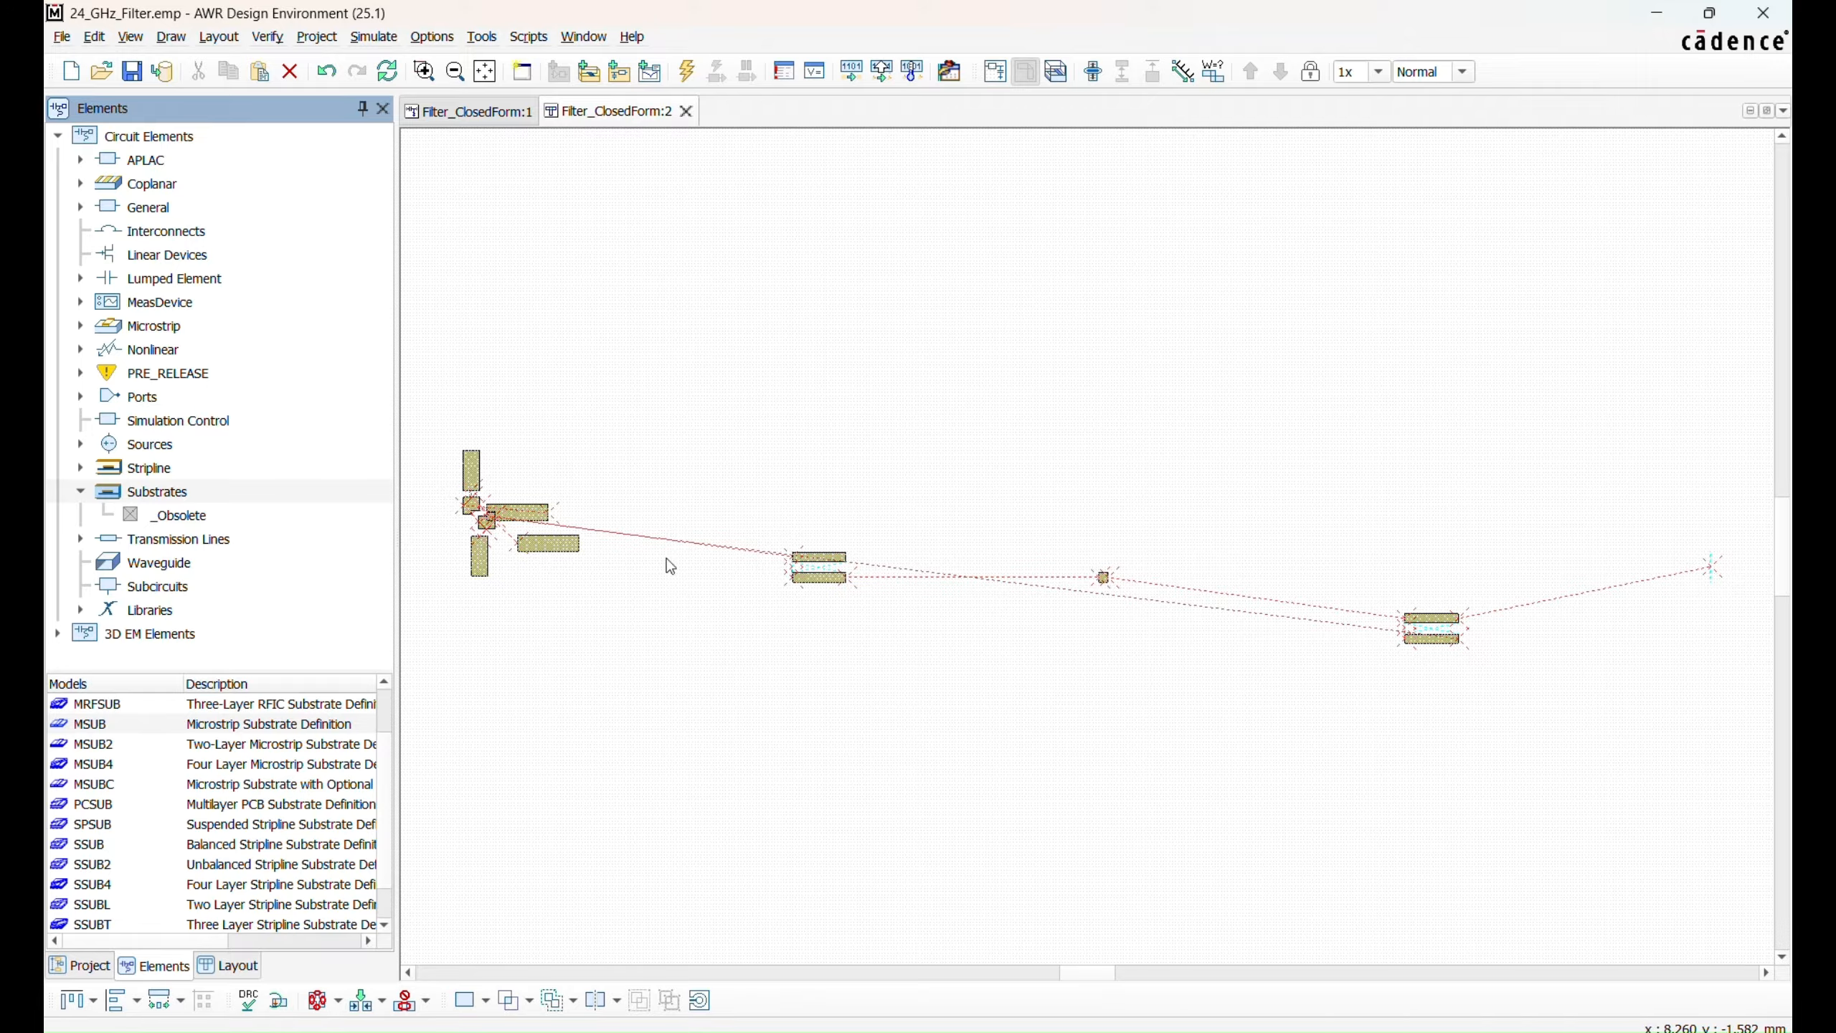
scroll(455, 466, "up", 5)
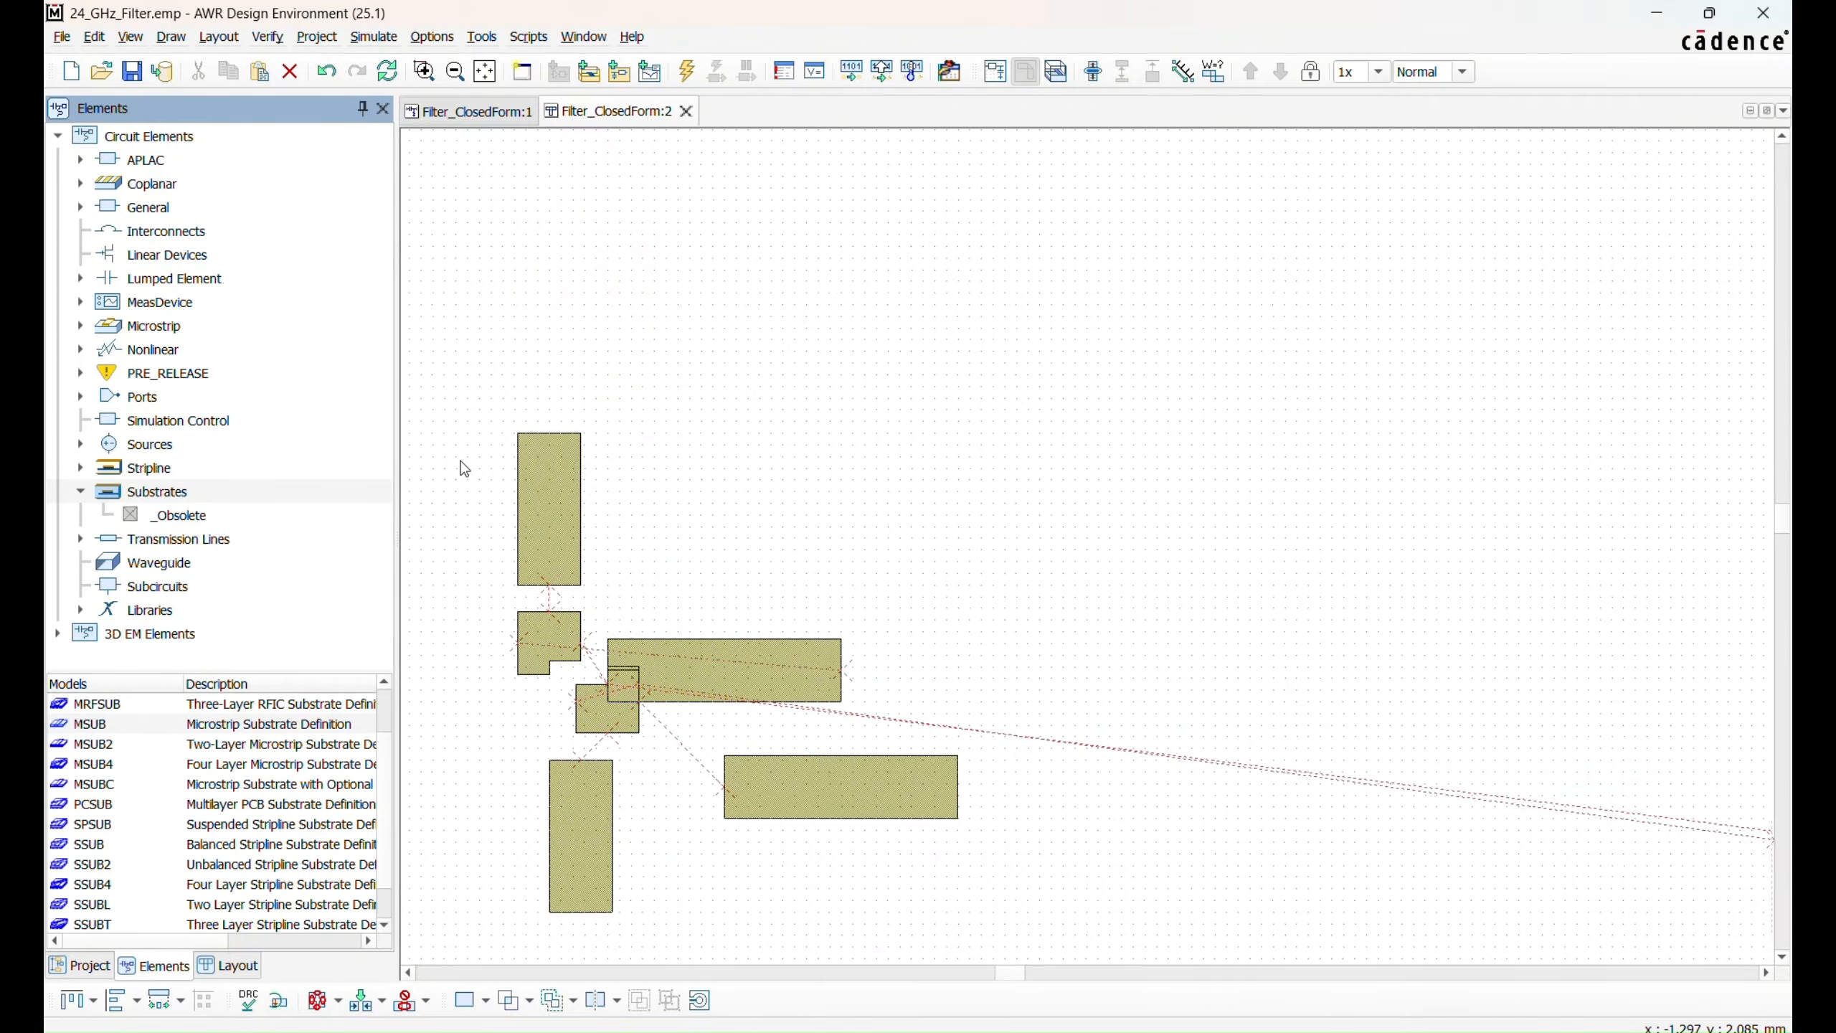
left_click_drag(537, 622, 536, 596)
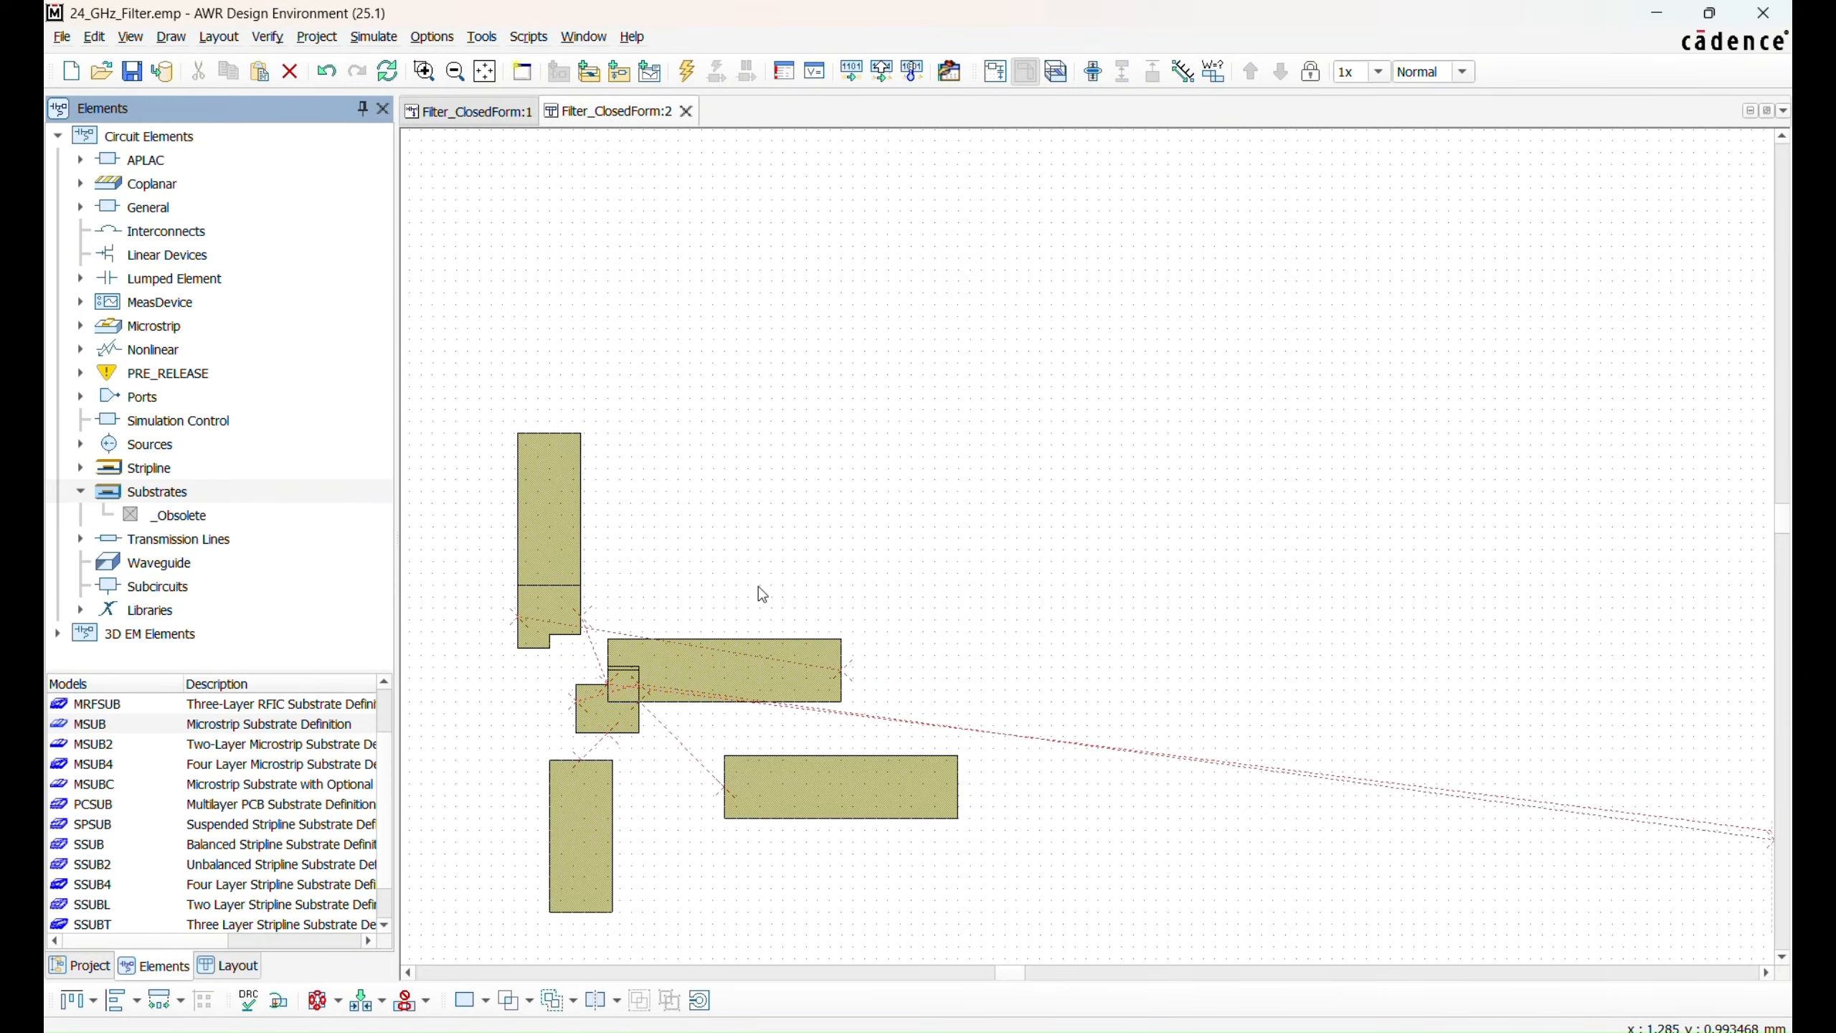
left_click_drag(692, 672, 419, 633)
scroll(713, 611, "down", 1)
scroll(708, 611, "down", 2, "ctrl")
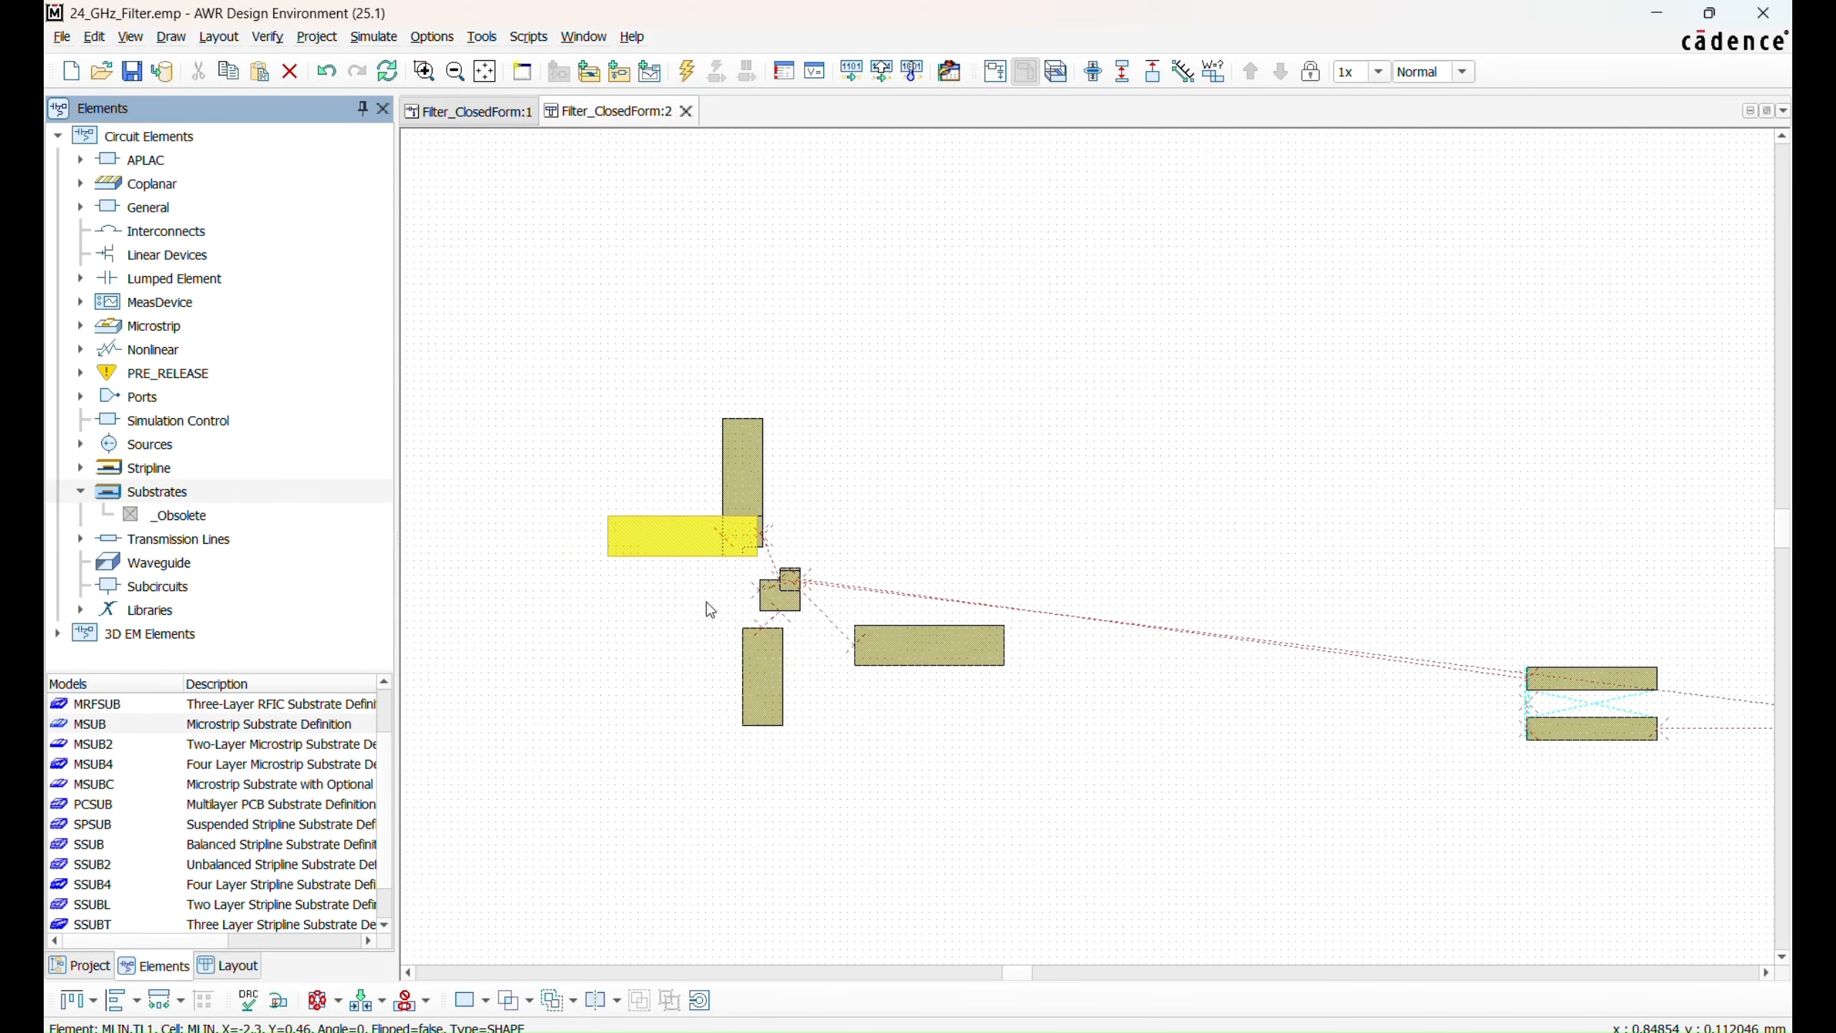
scroll(612, 520, "up", 2, "ctrl")
left_click_drag(727, 560, 672, 562)
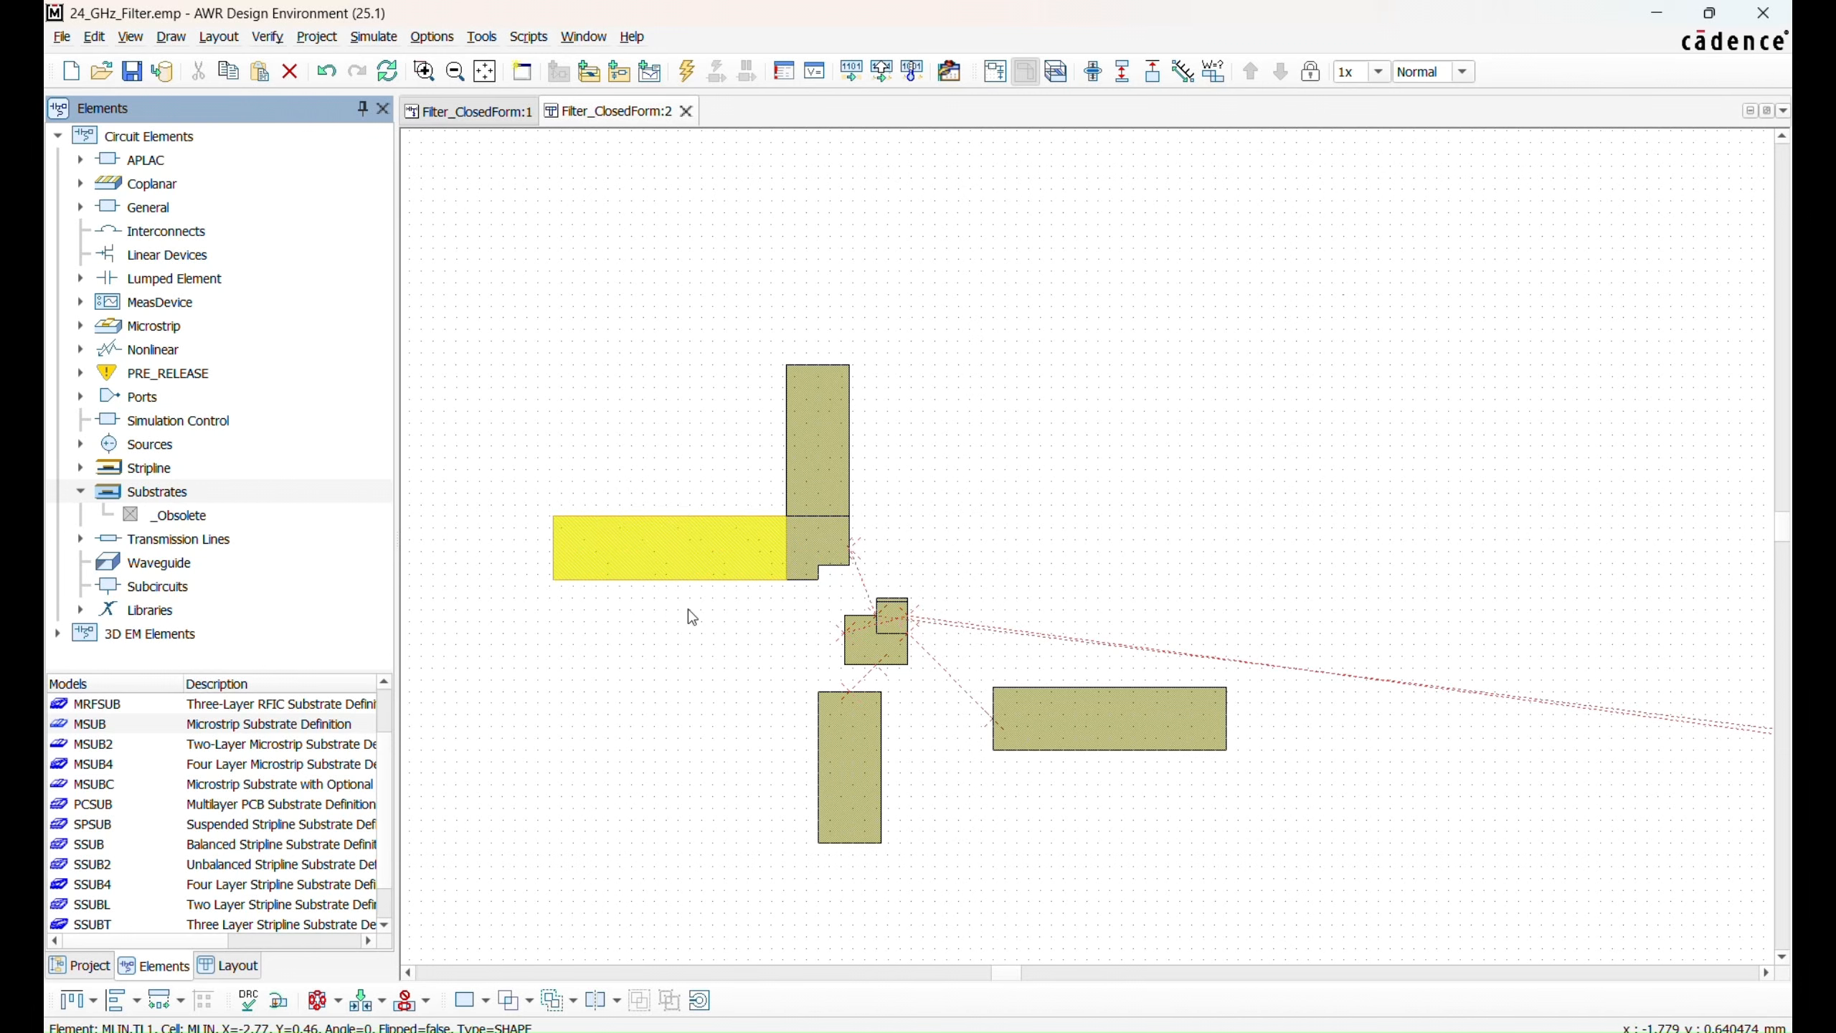
Step: Move tee MT2 and the overlapping short line clear, and attach short line TL2 to the free side of tee MT1
left_click(689, 612)
left_click_drag(891, 613, 1041, 555)
left_click(861, 647)
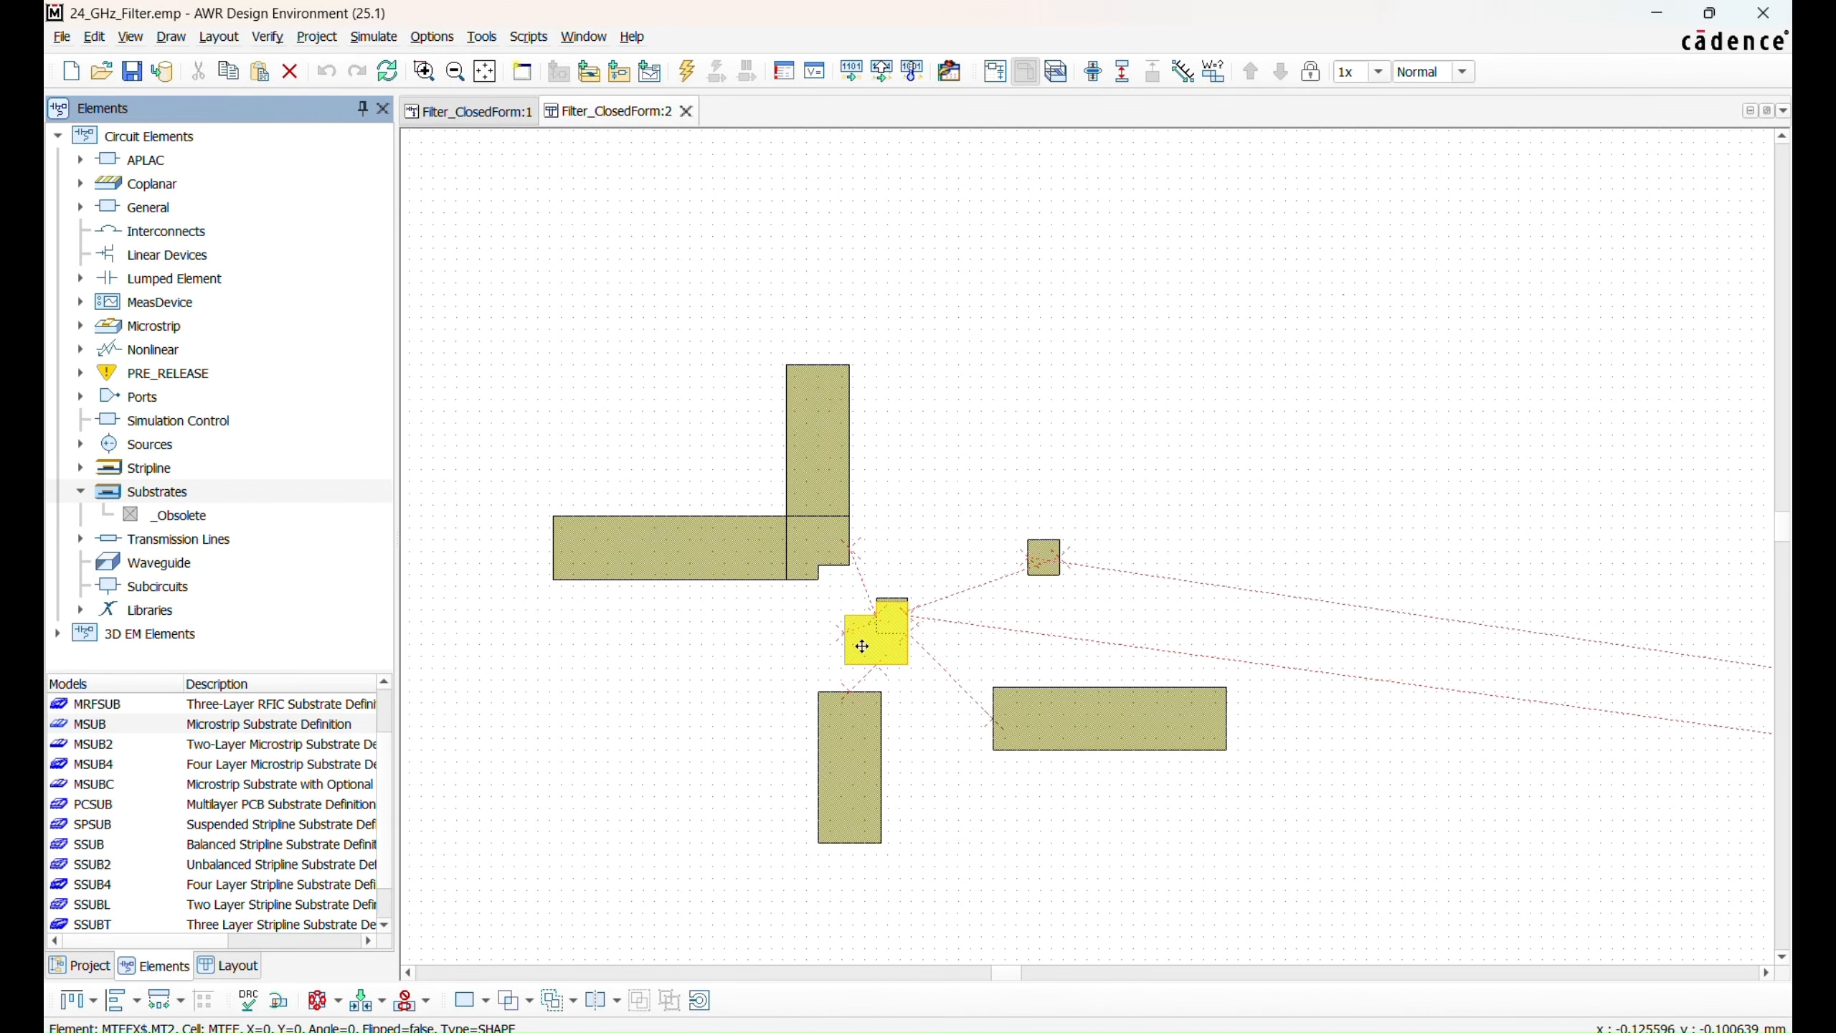
left_click_drag(893, 612, 868, 551)
scroll(874, 575, "up", 2)
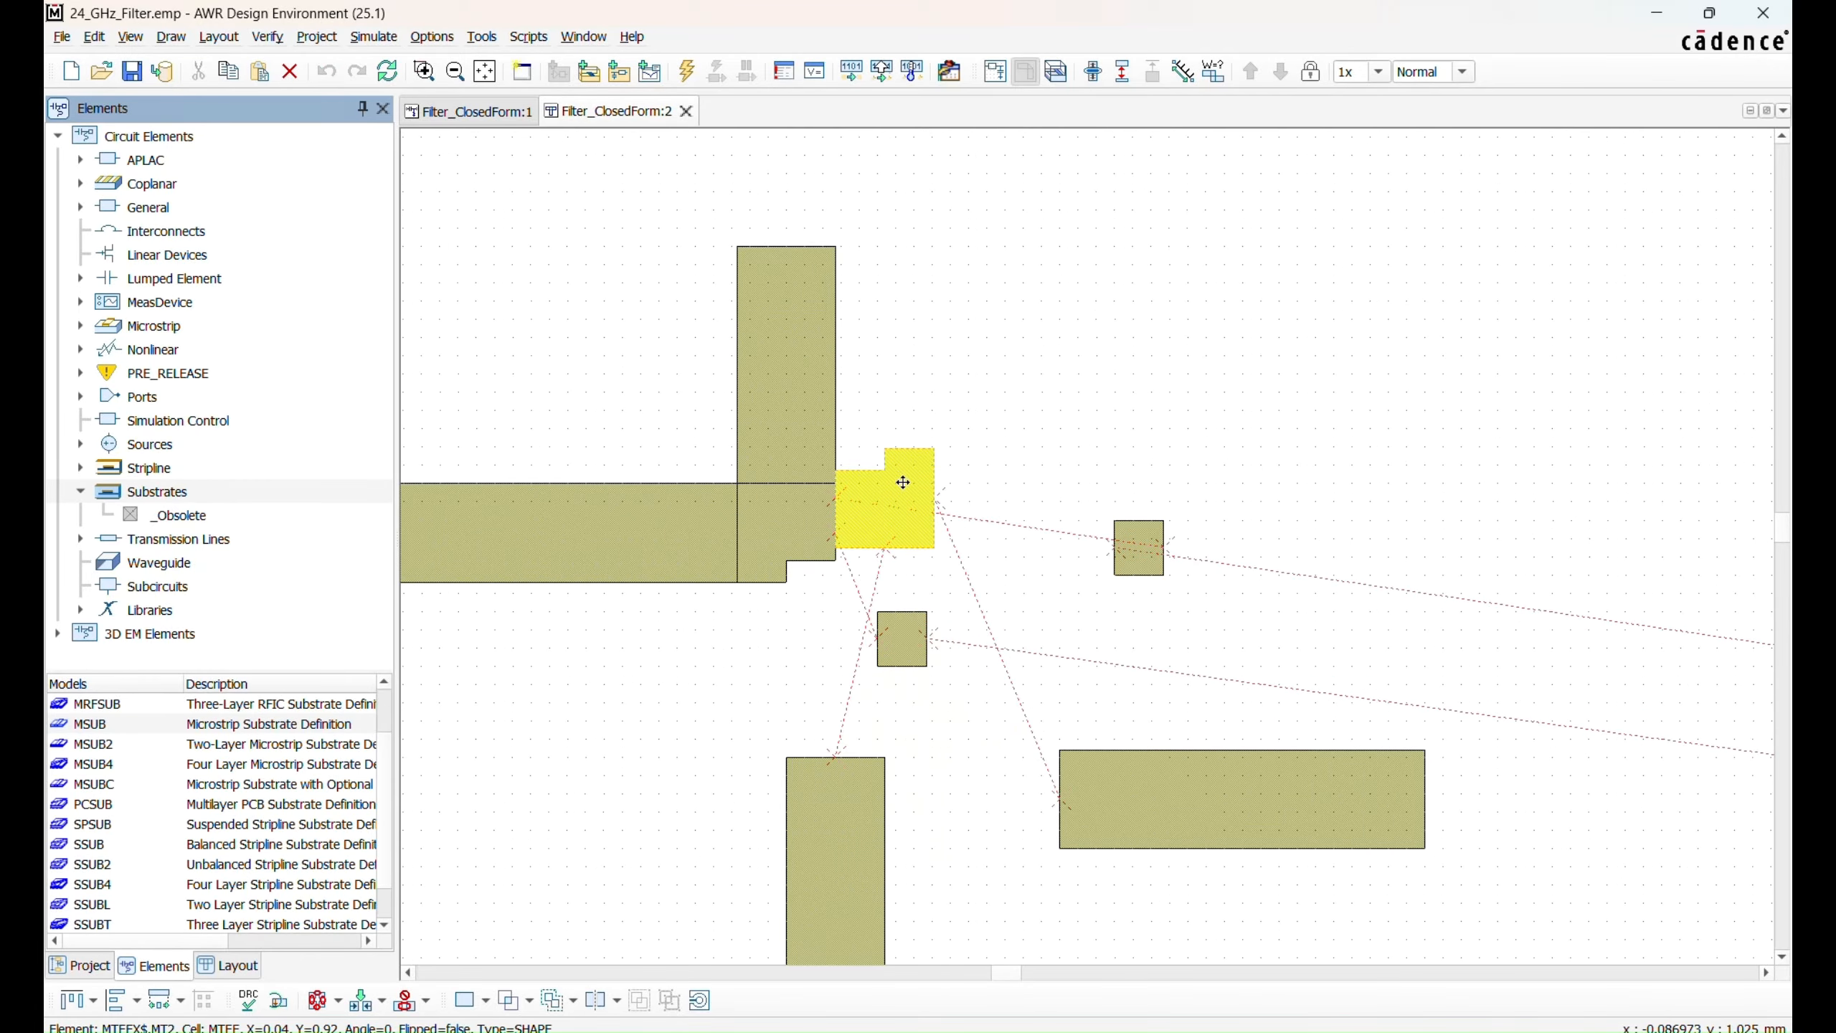
left_click_drag(903, 482, 989, 471)
left_click(913, 642)
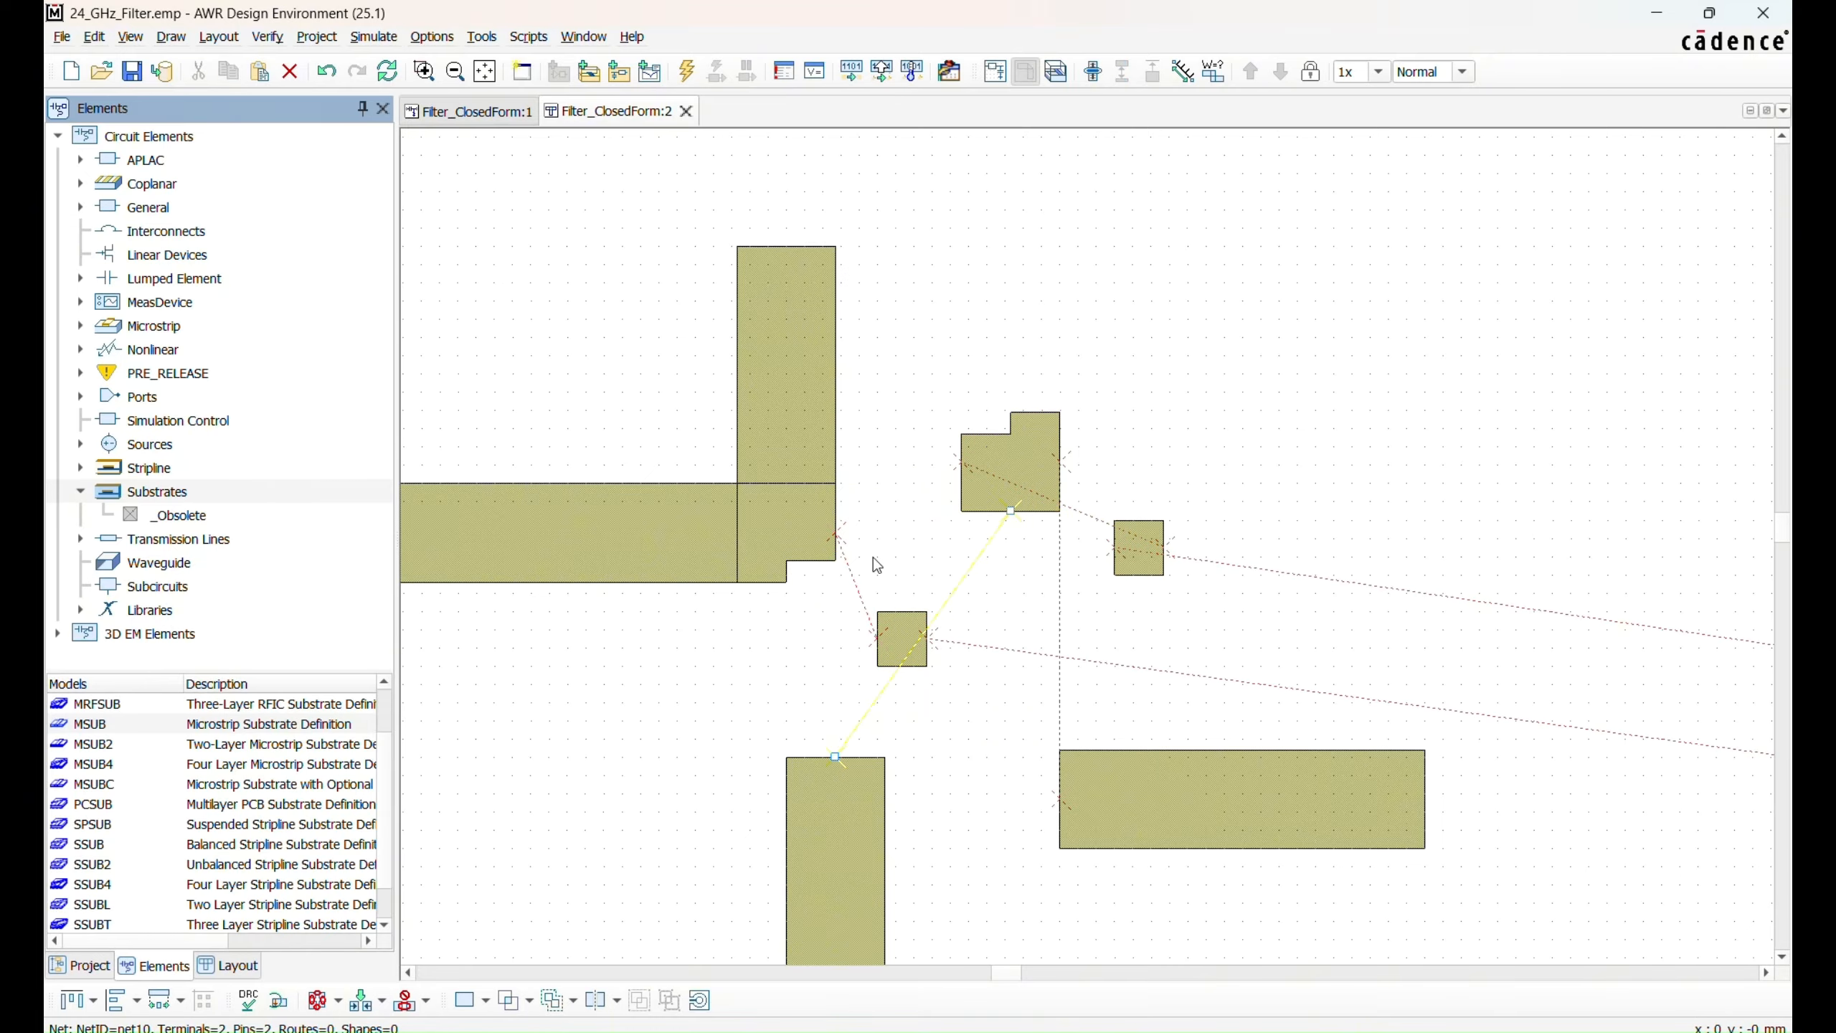
left_click_drag(902, 635, 867, 542)
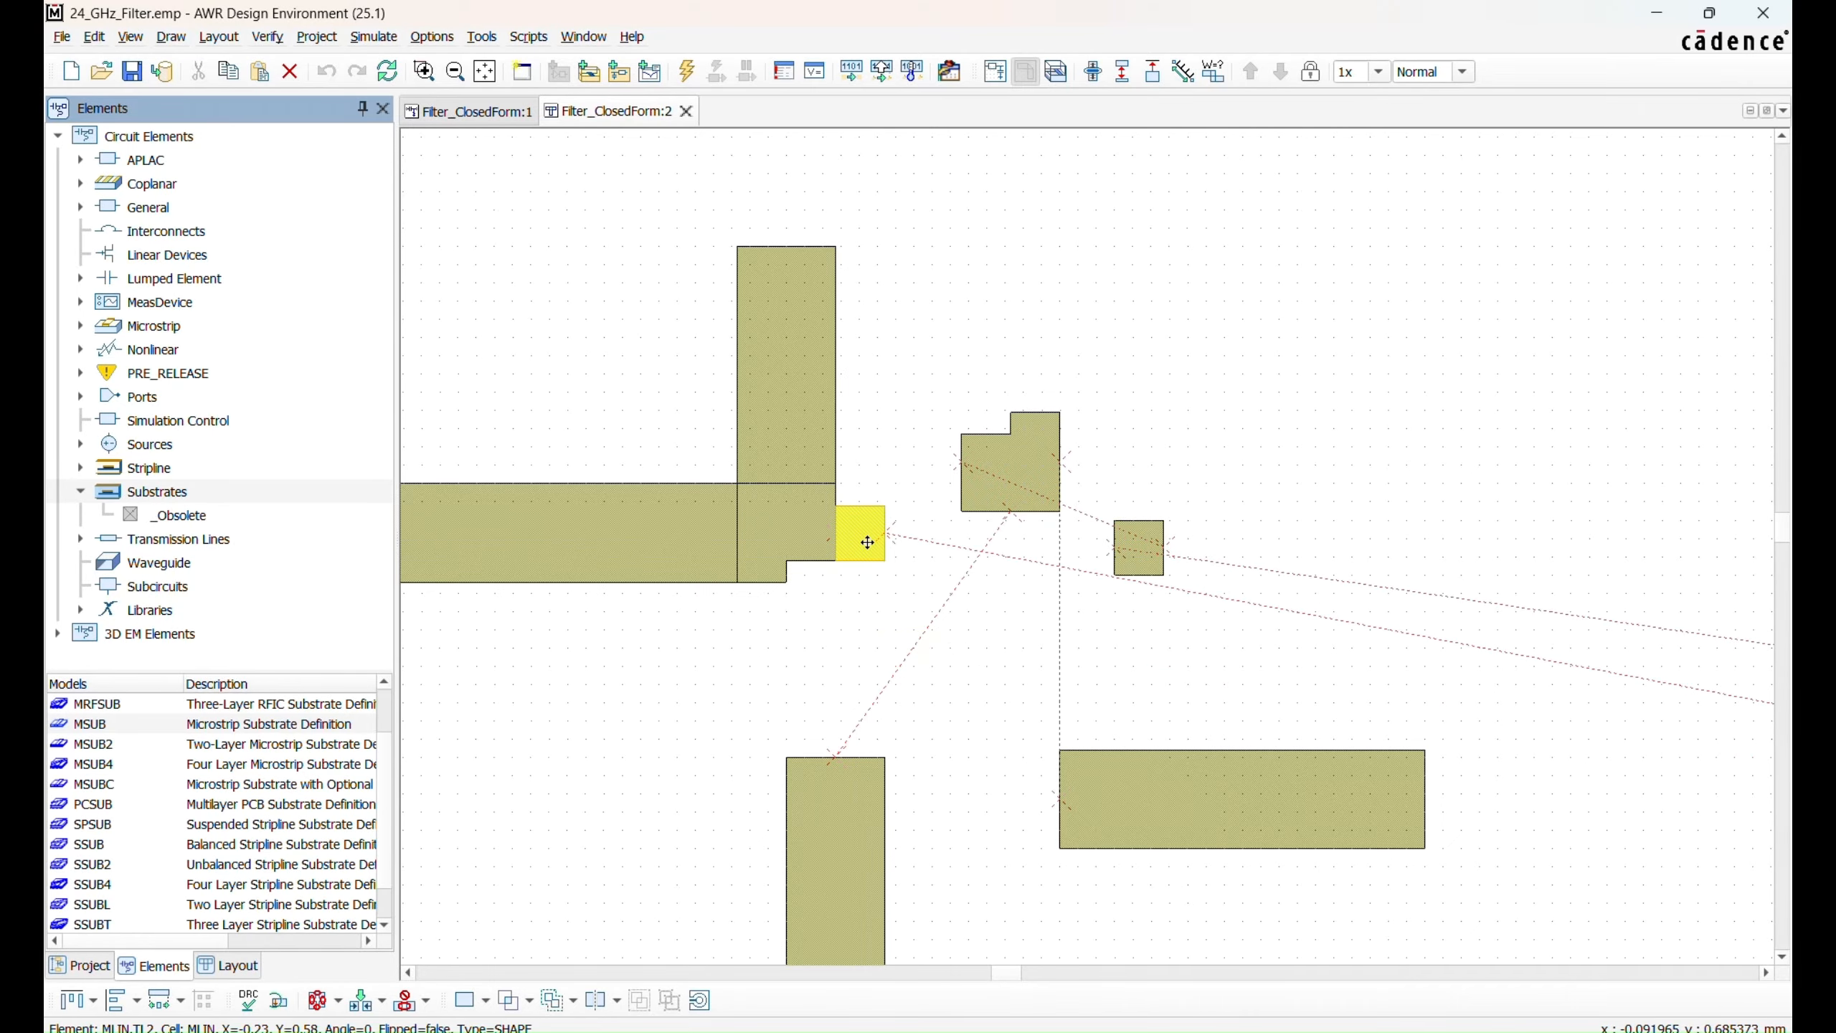
Step: Select all layout objects and snap them together into the connected coupled-line filter layout
scroll(1084, 556, "down", 6)
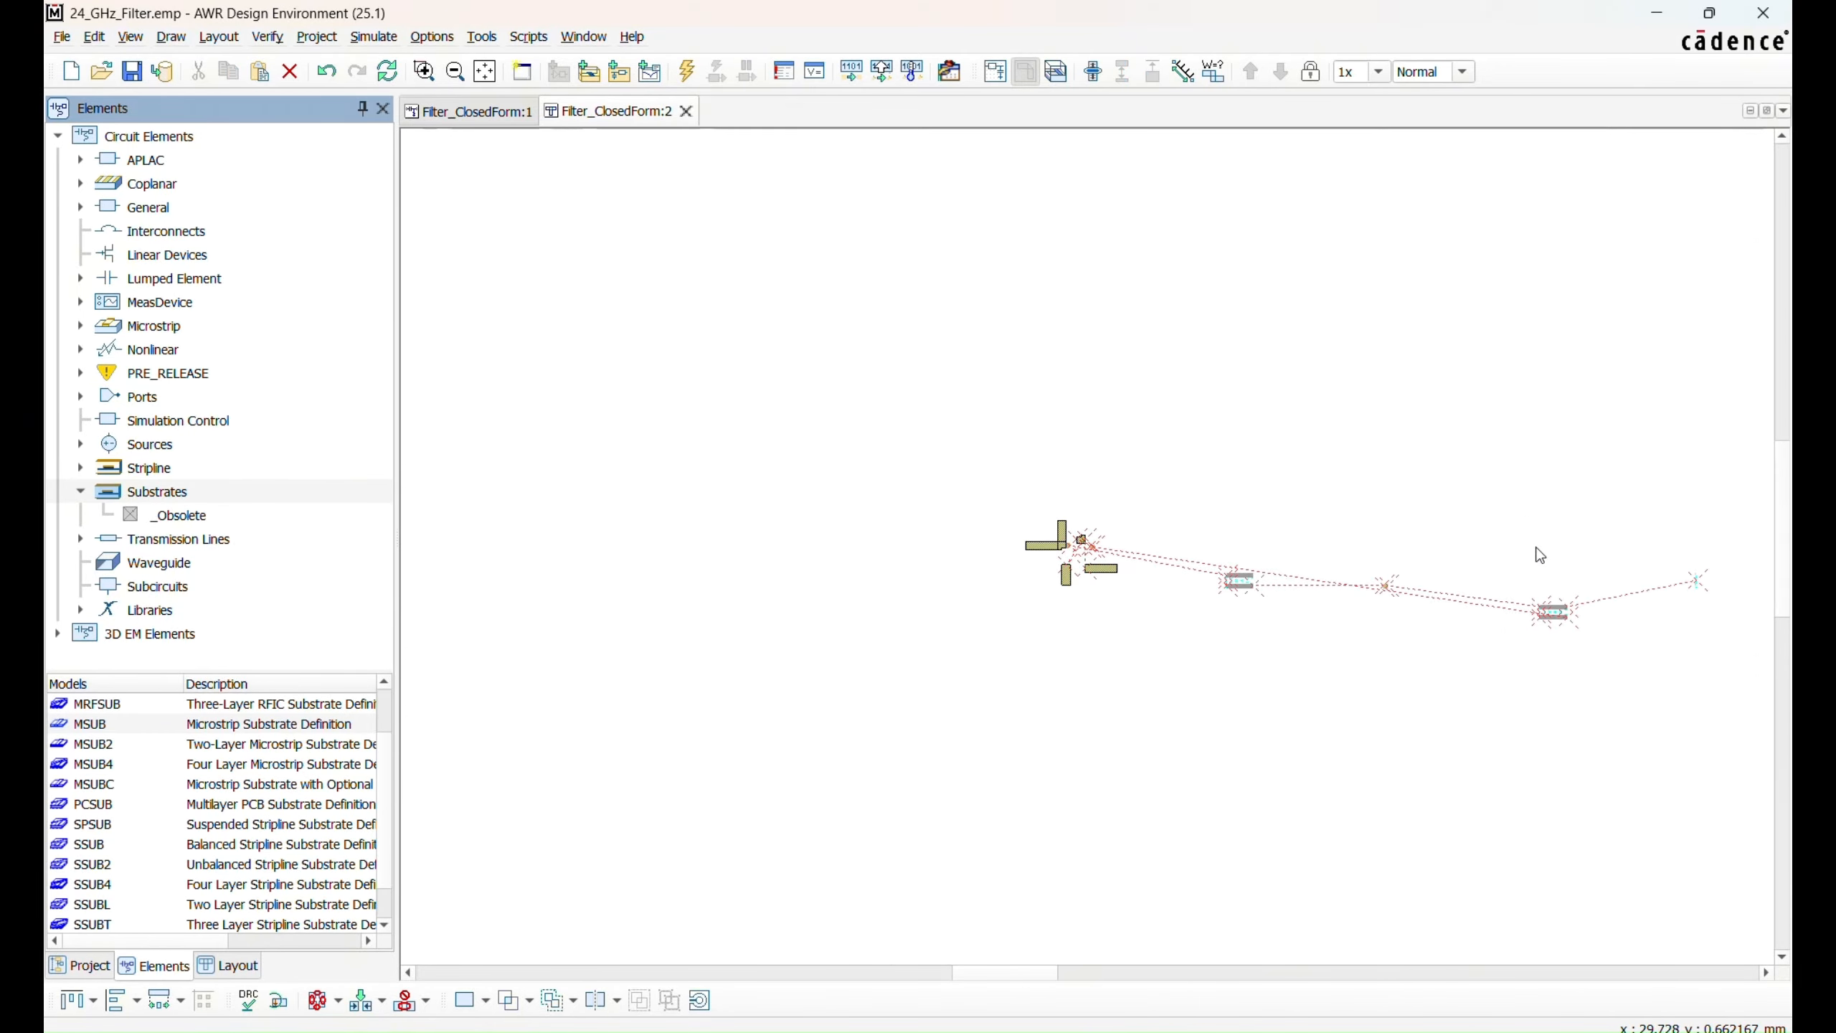
scroll(1769, 485, "up", 2)
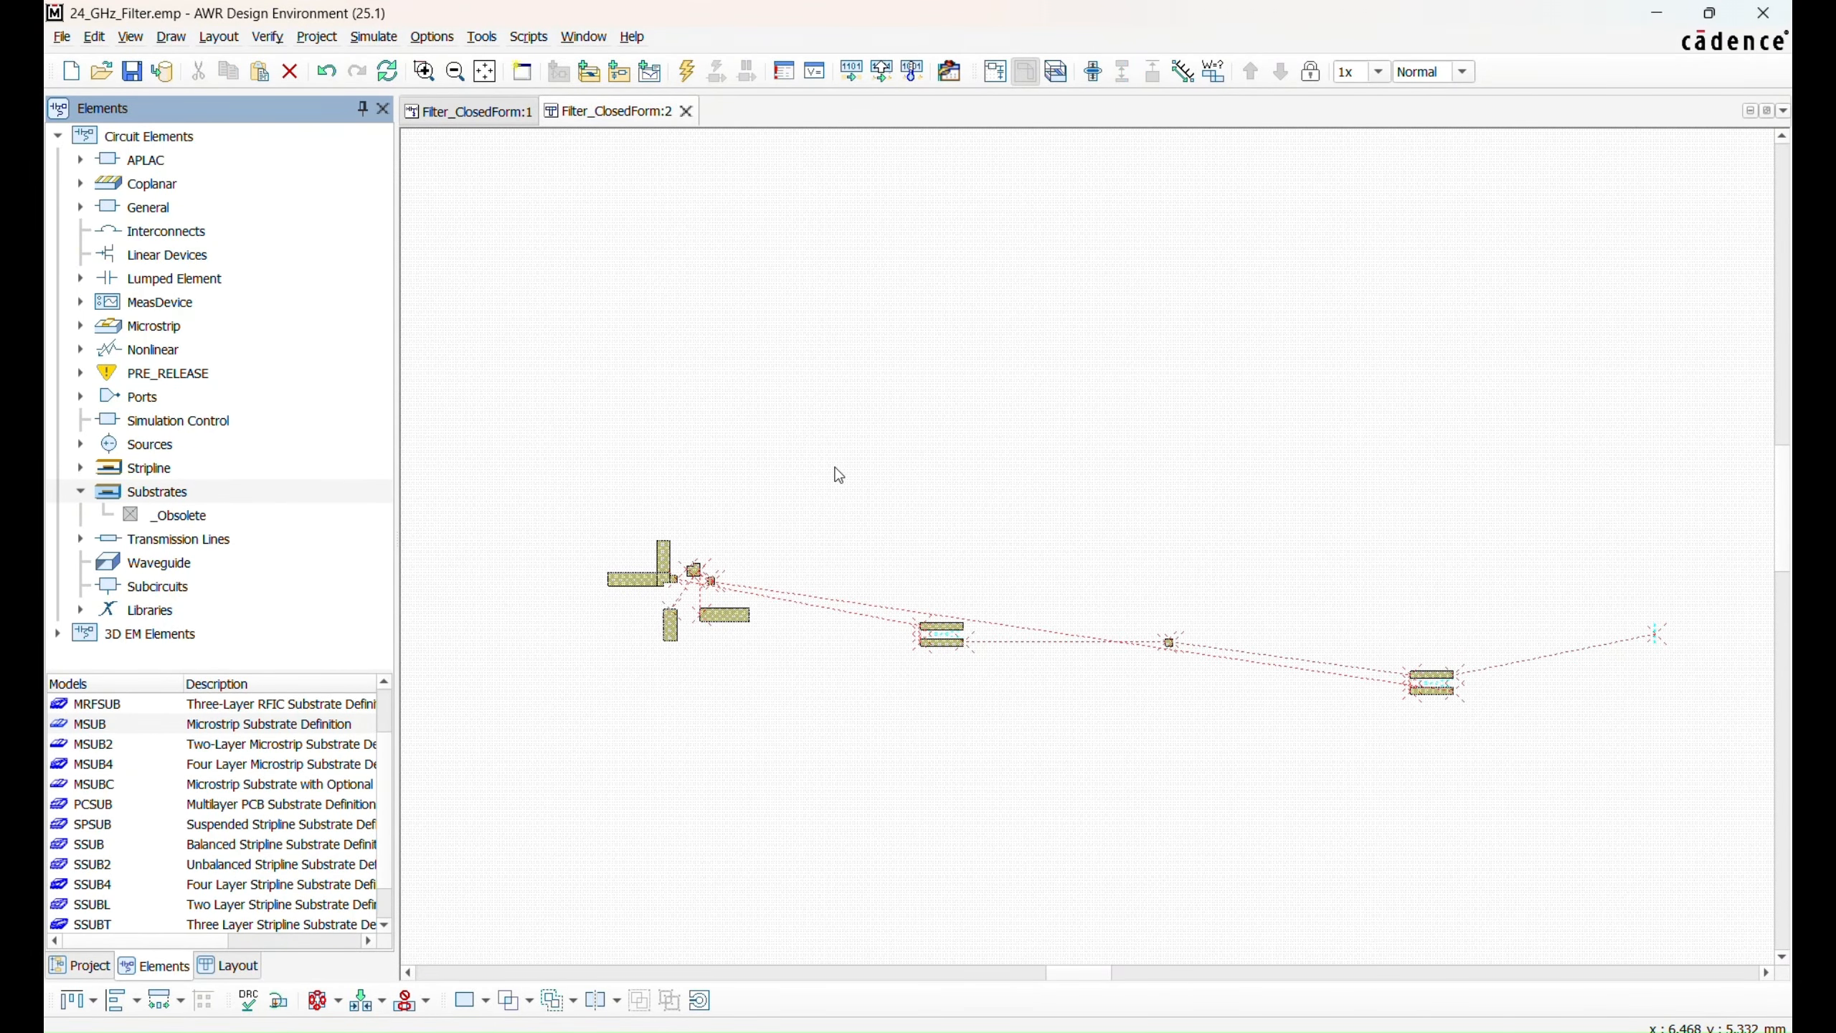
key("ctrl+a")
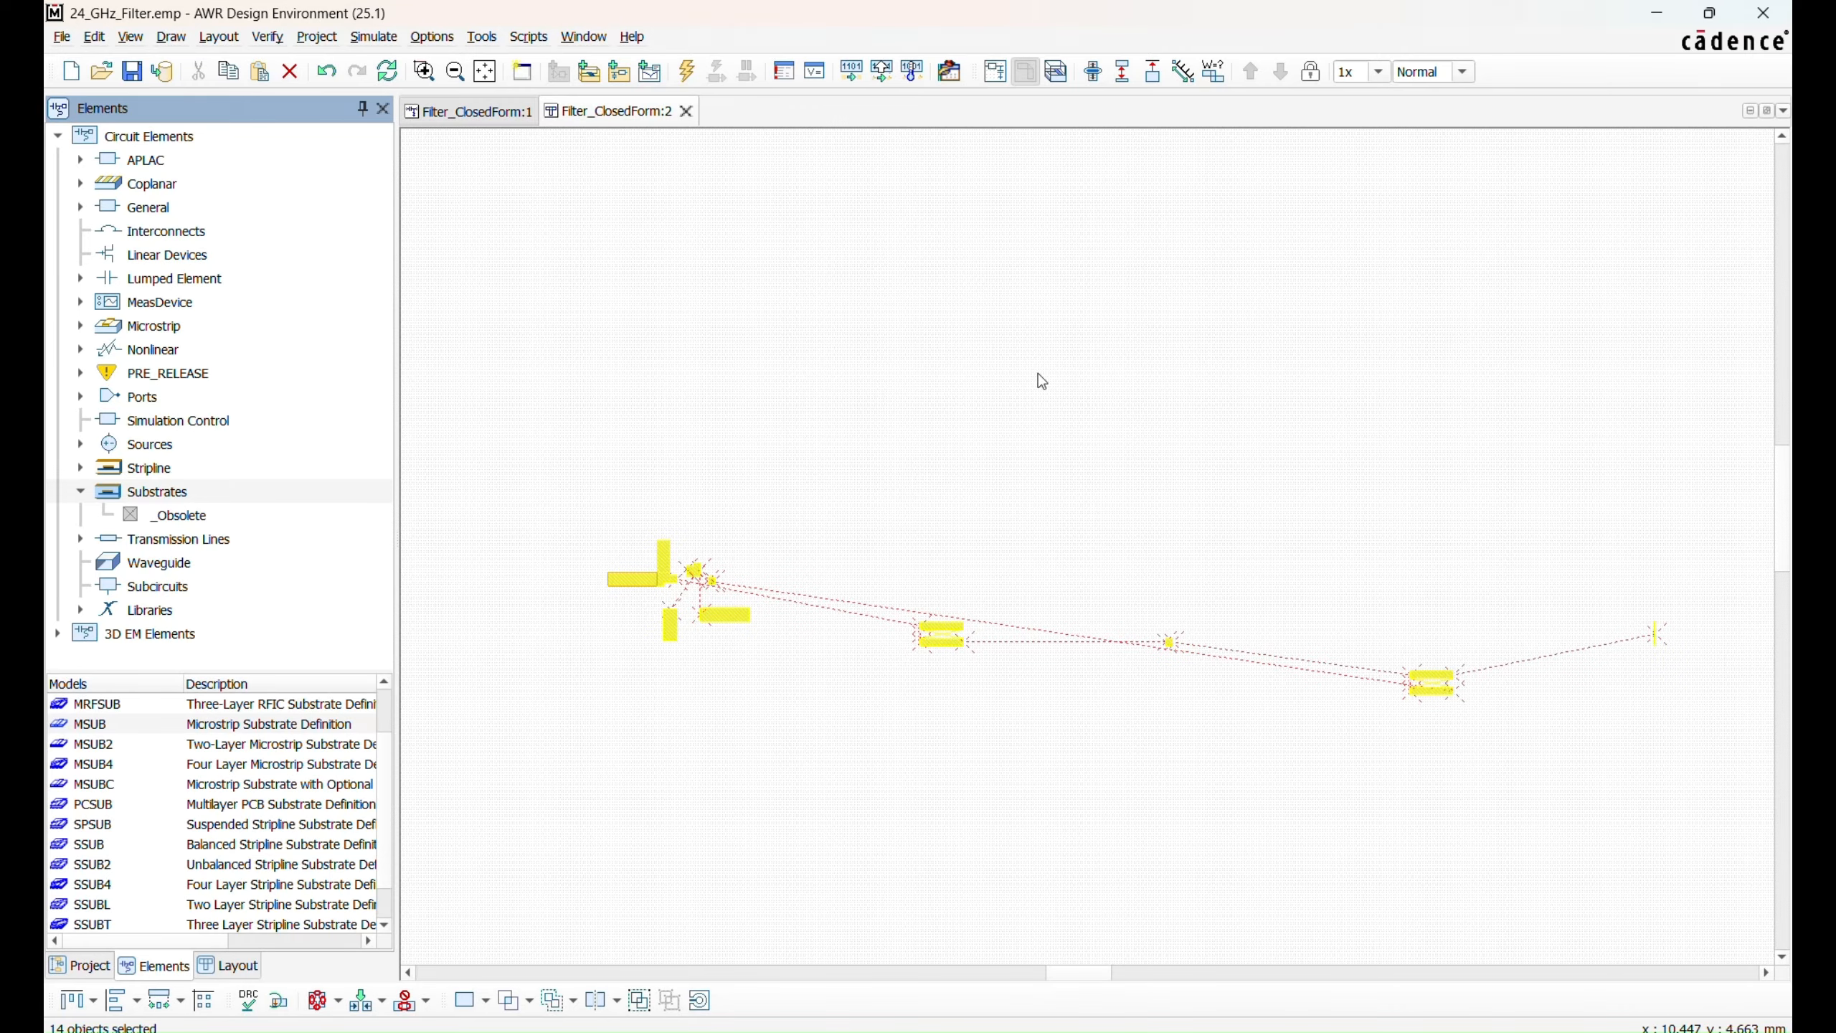
left_click(1122, 71)
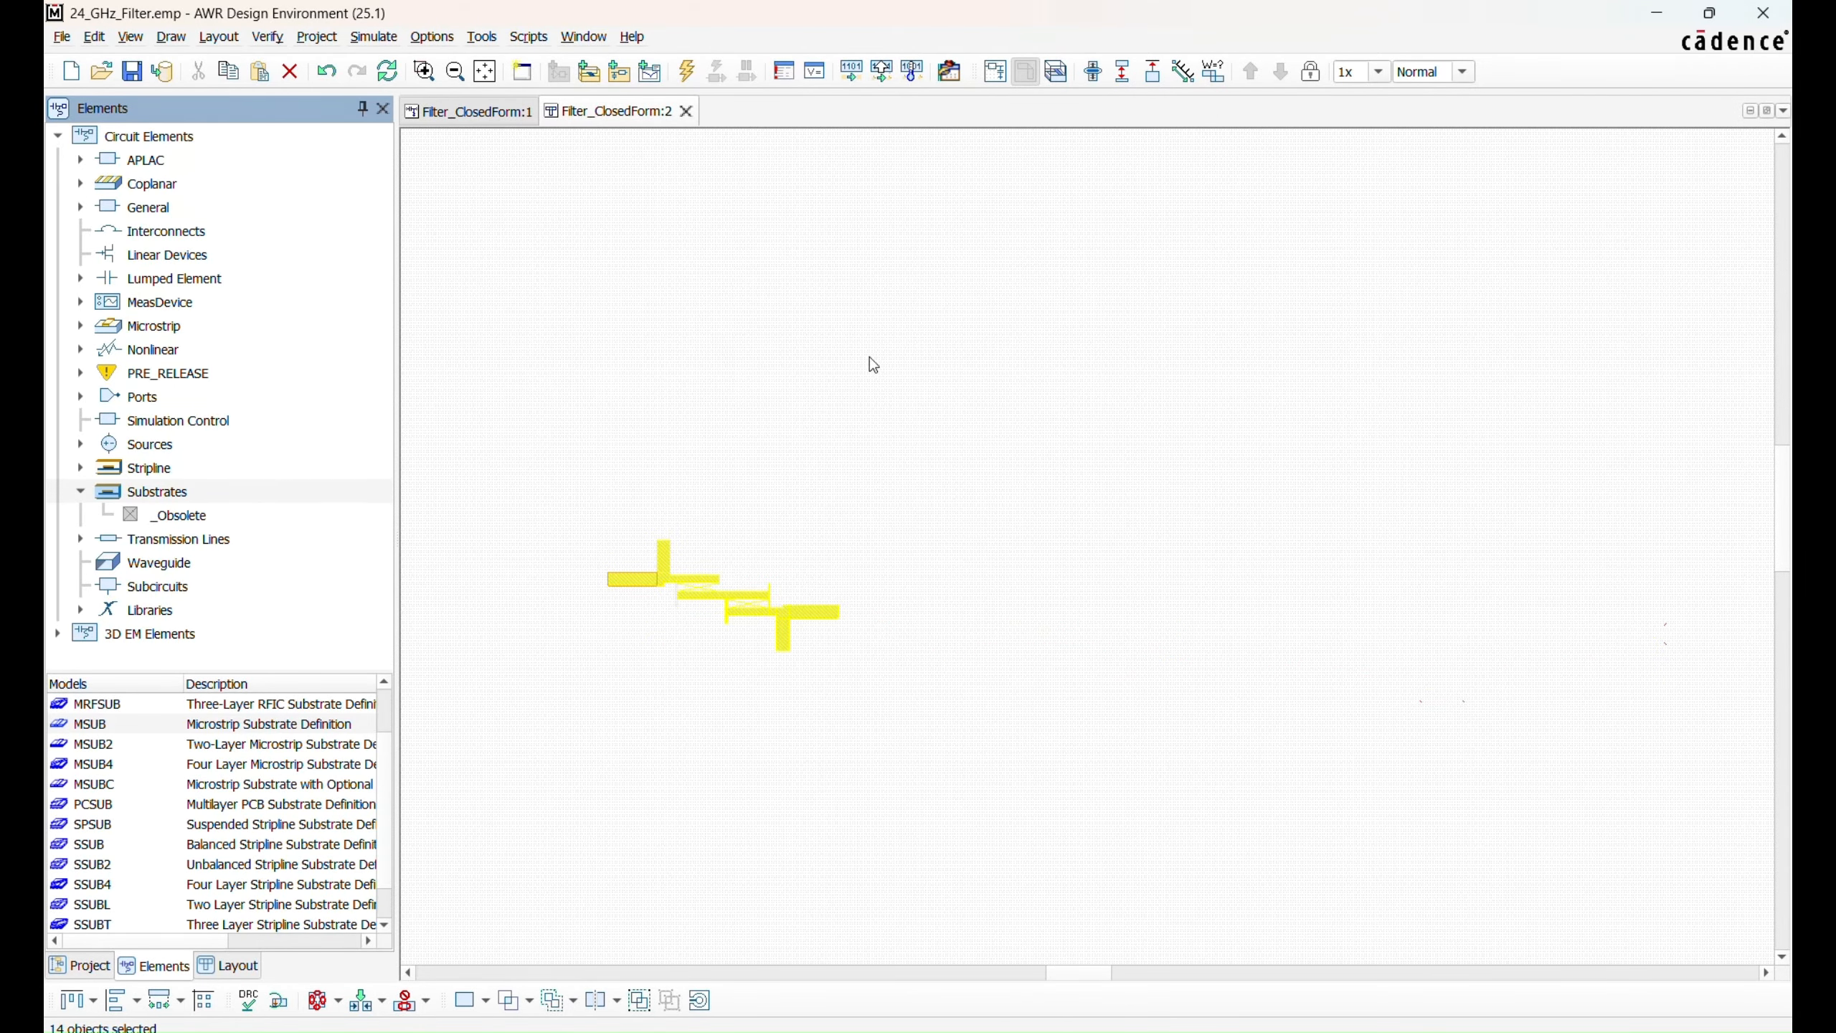
left_click(819, 414)
scroll(537, 643, "up", 3)
scroll(627, 565, "up", 1)
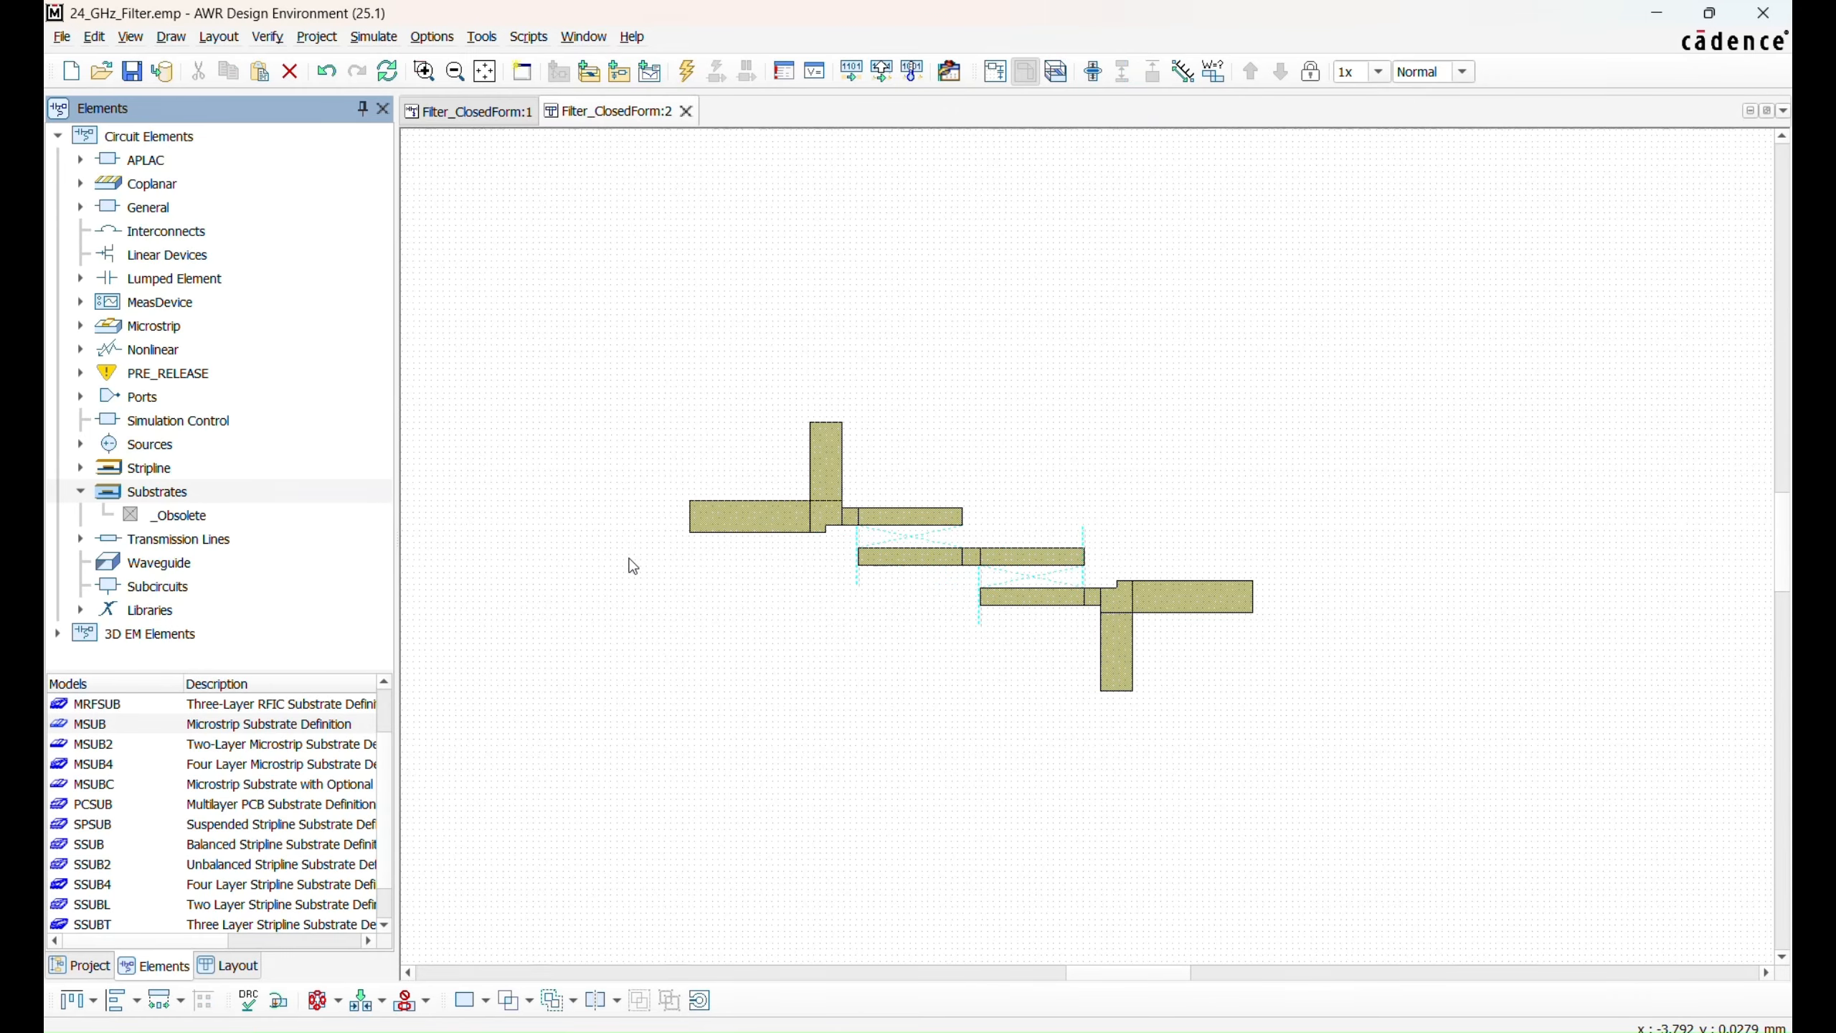
scroll(626, 566, "up", 1)
scroll(1119, 567, "up", 1)
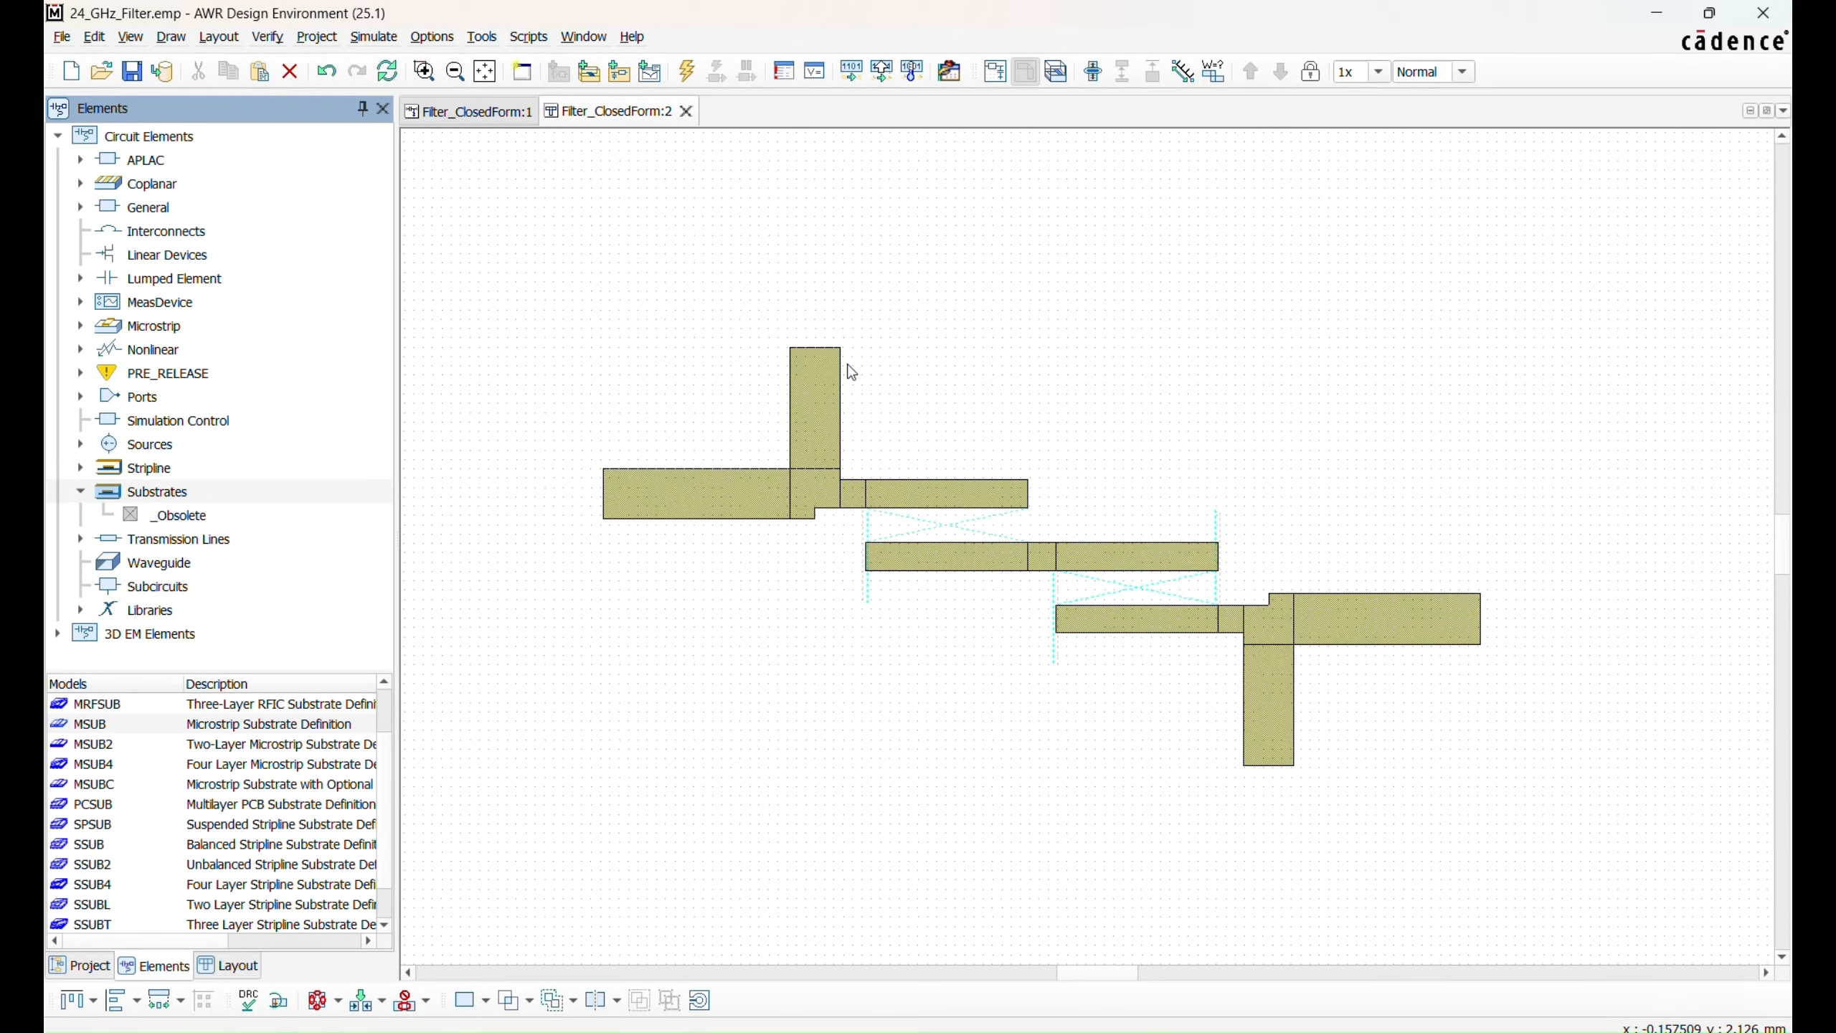
Step: Examine the filter layout in a rotated 3D view, and return to the Filter_ClosedForm schematic
left_click(1065, 79)
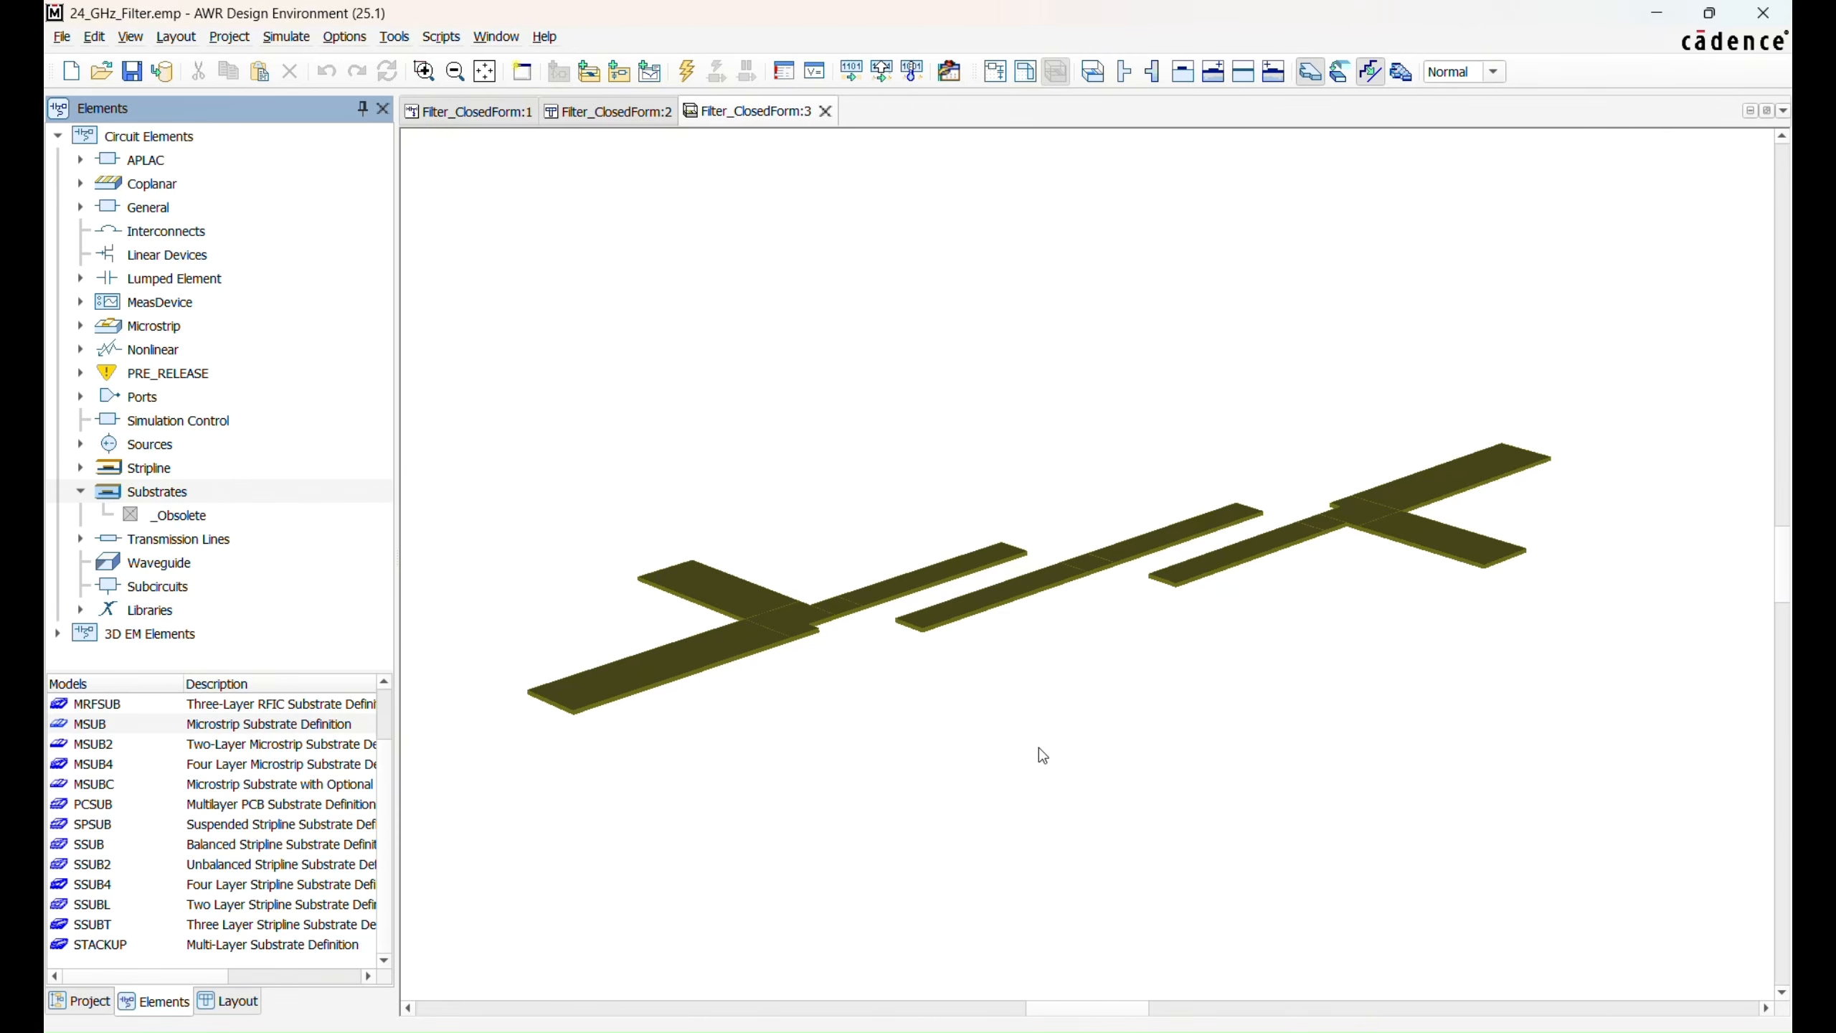
left_click_drag(1038, 747, 1160, 765)
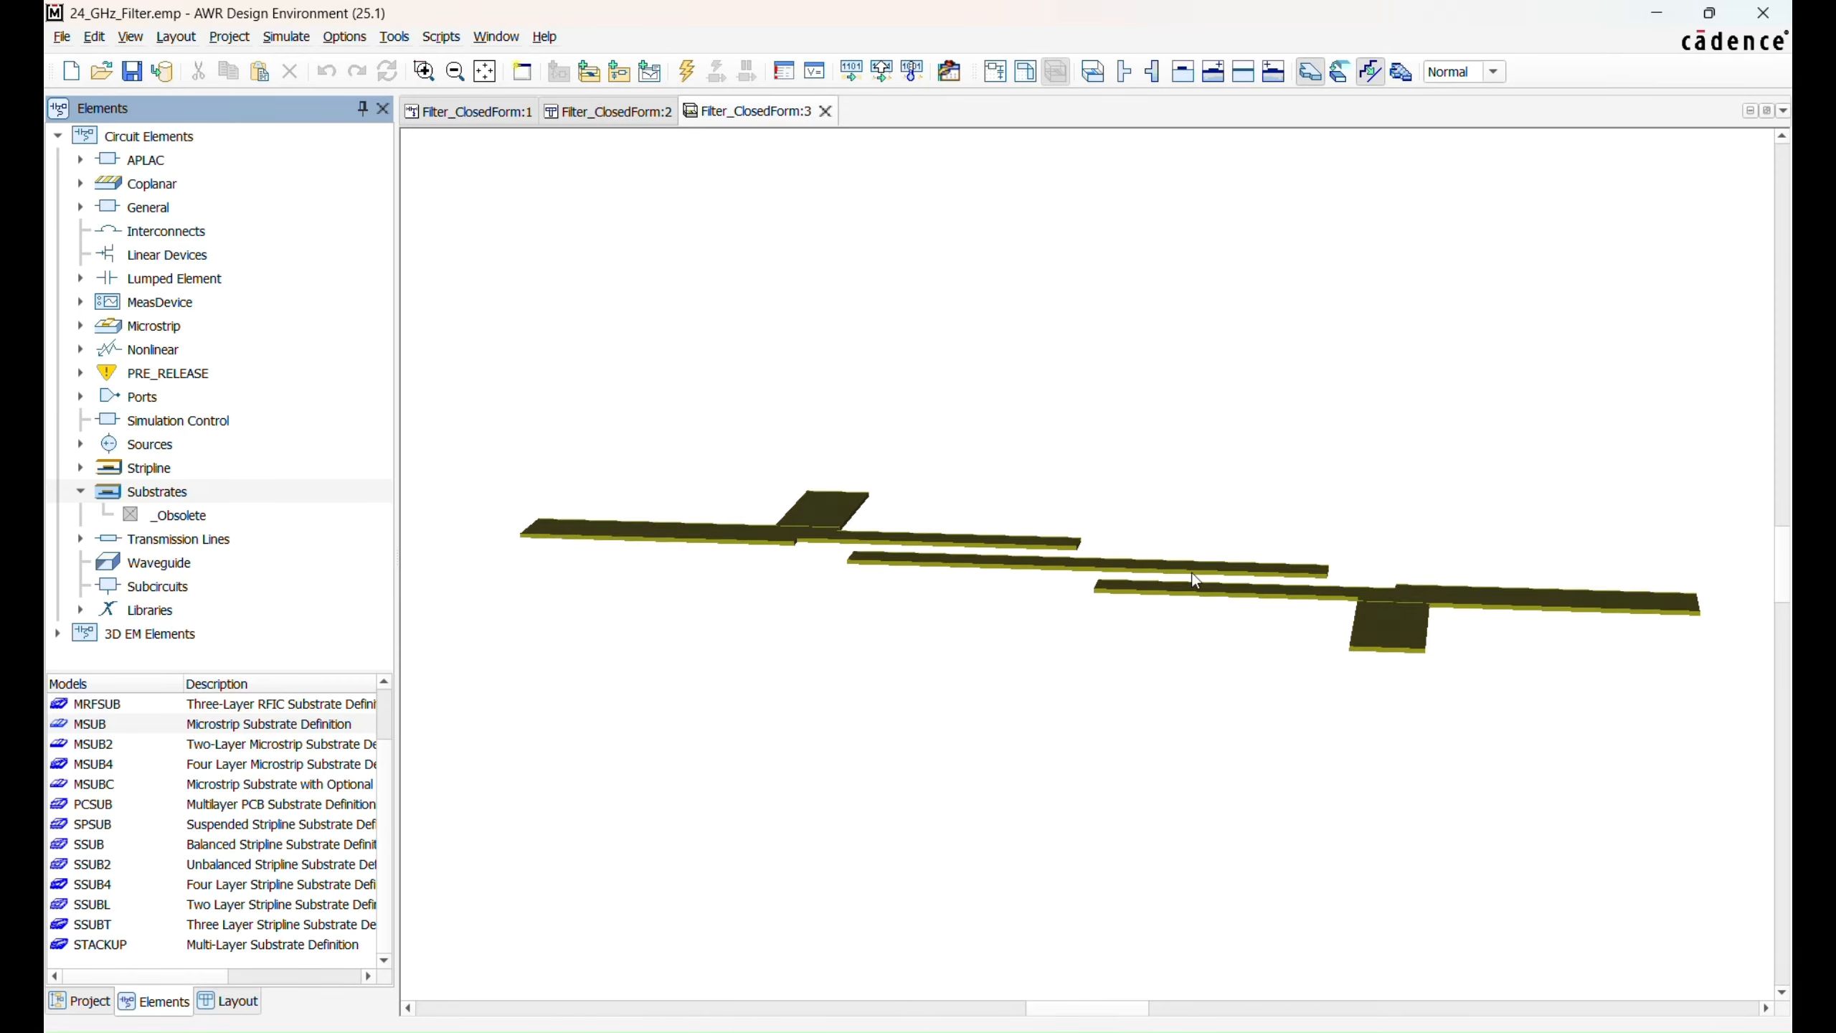
left_click(442, 115)
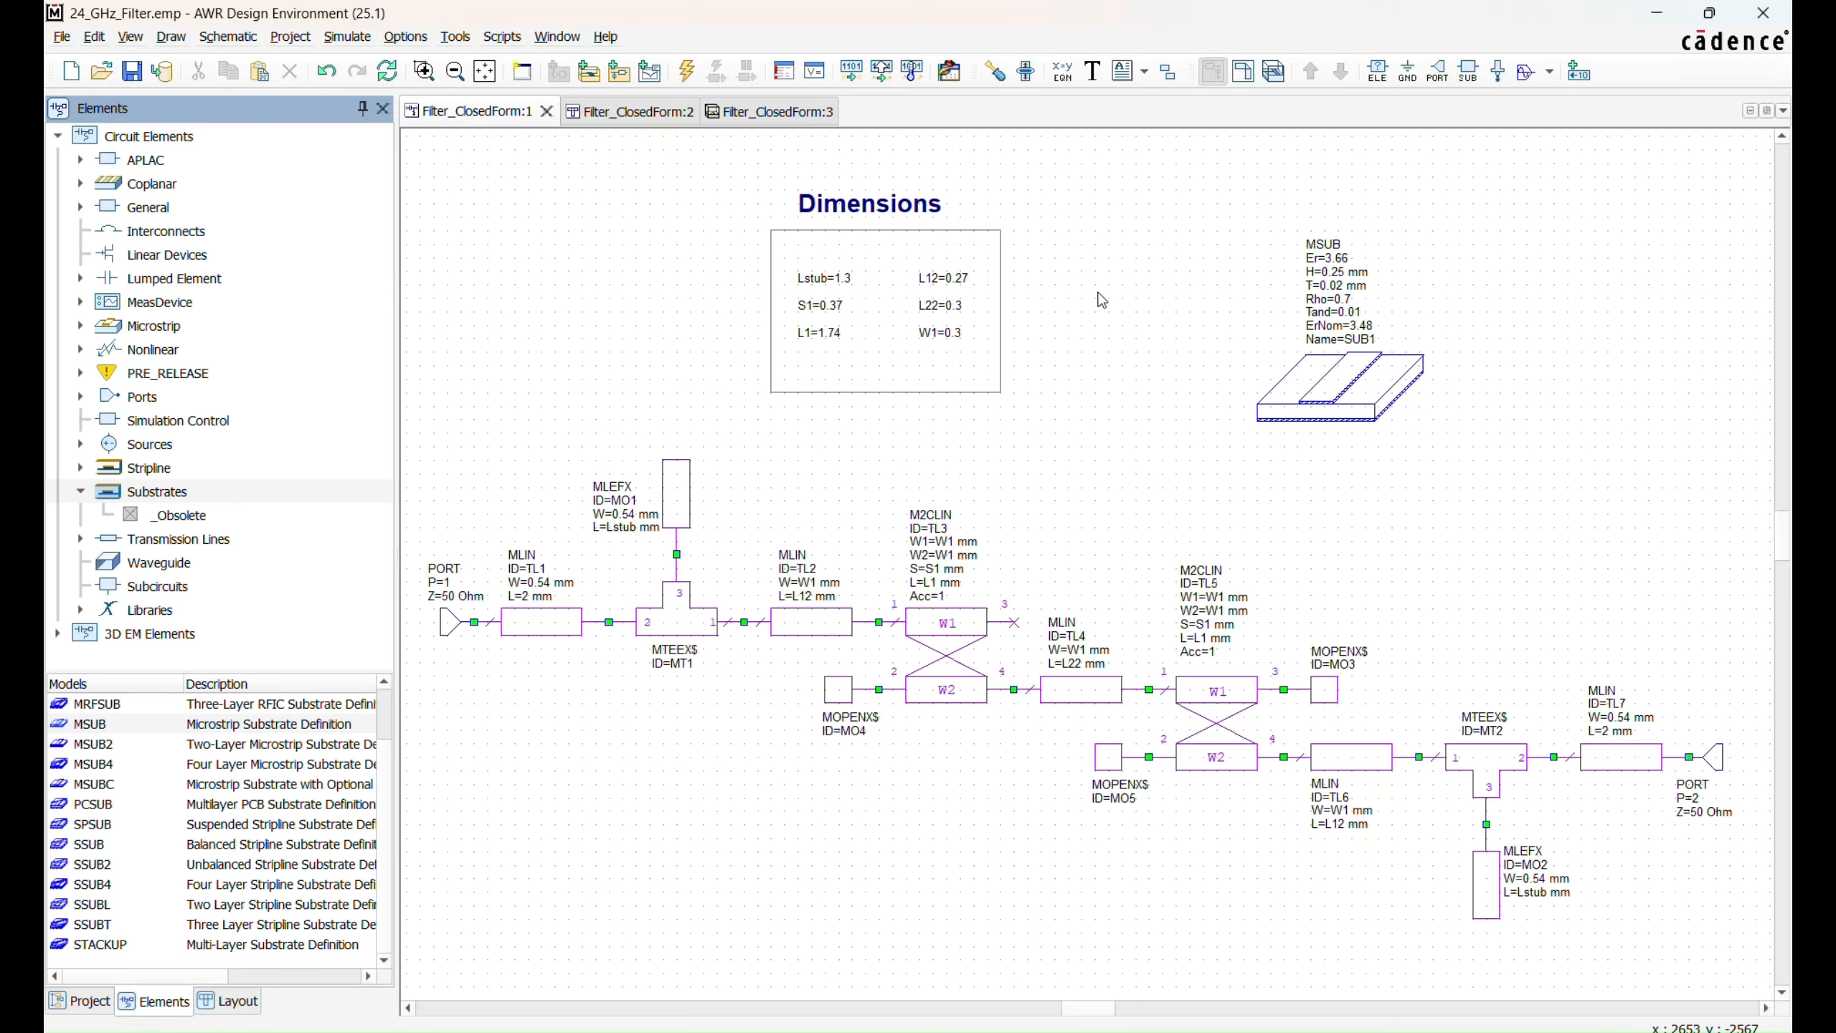
Step: Copy the entire Filter_ClosedForm schematic drawing to the clipboard
left_click(94, 38)
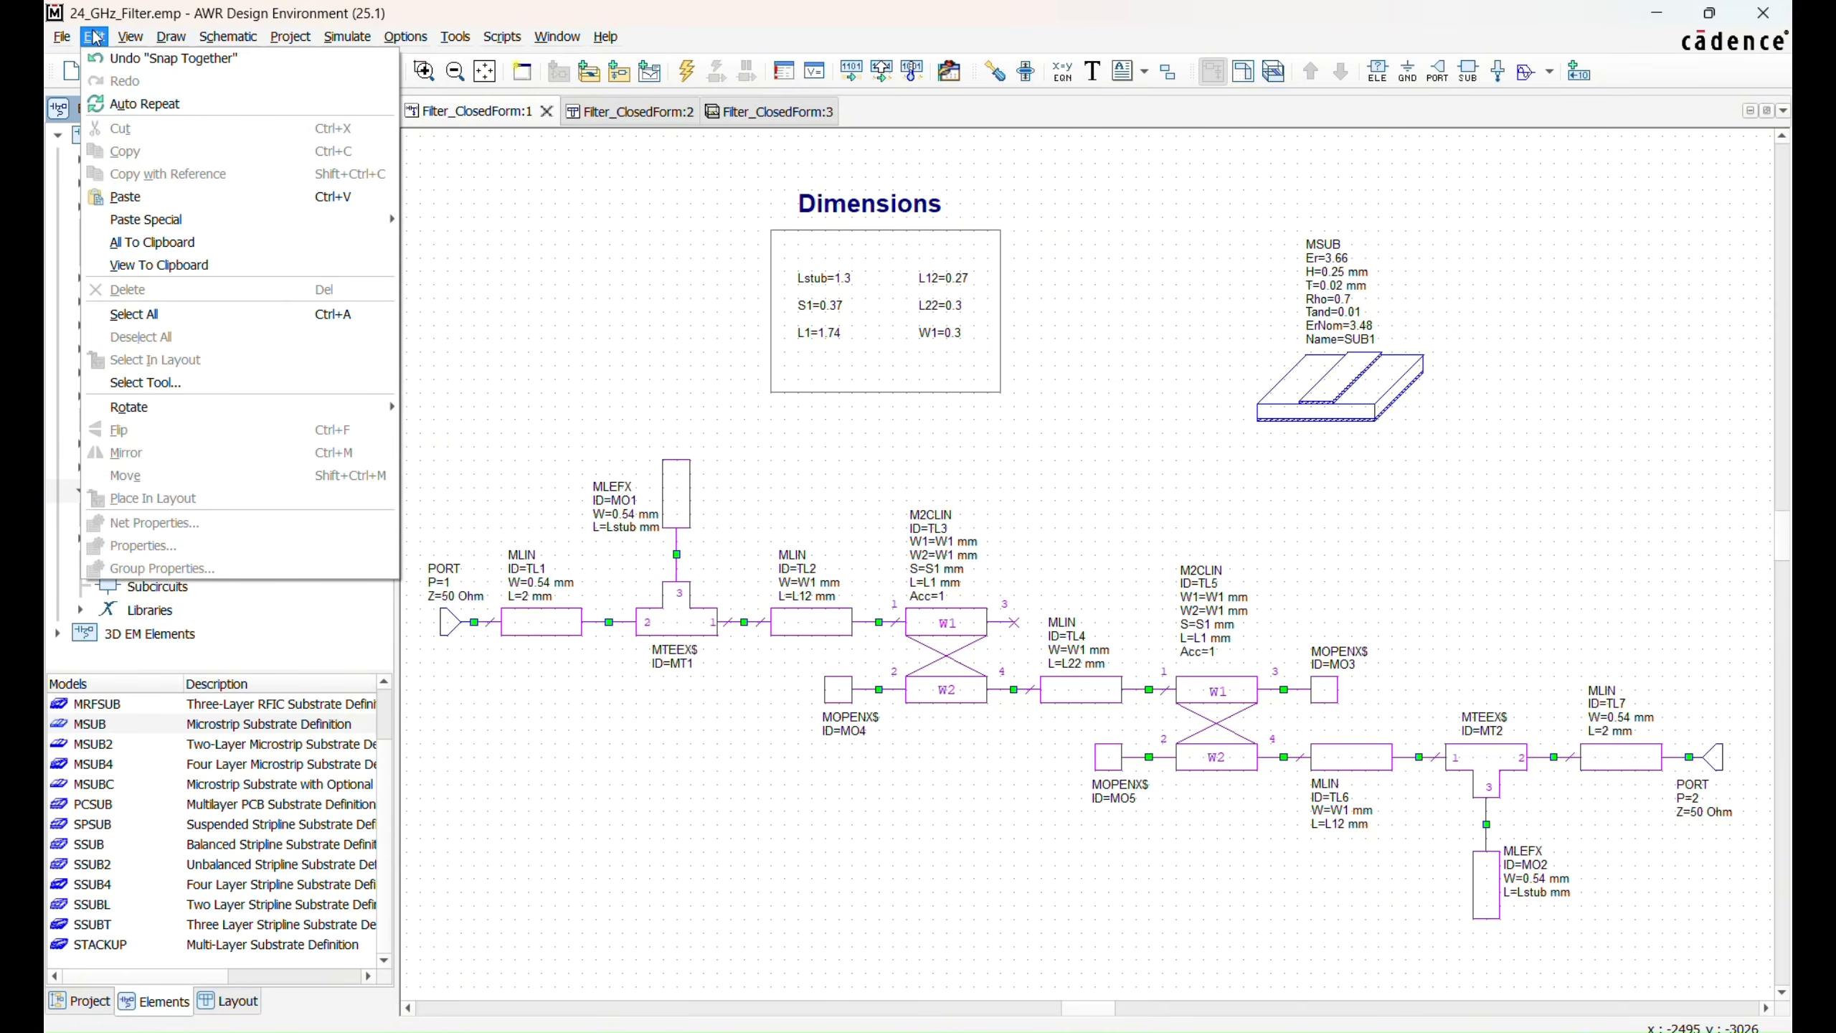
left_click(530, 330)
left_click(99, 1001)
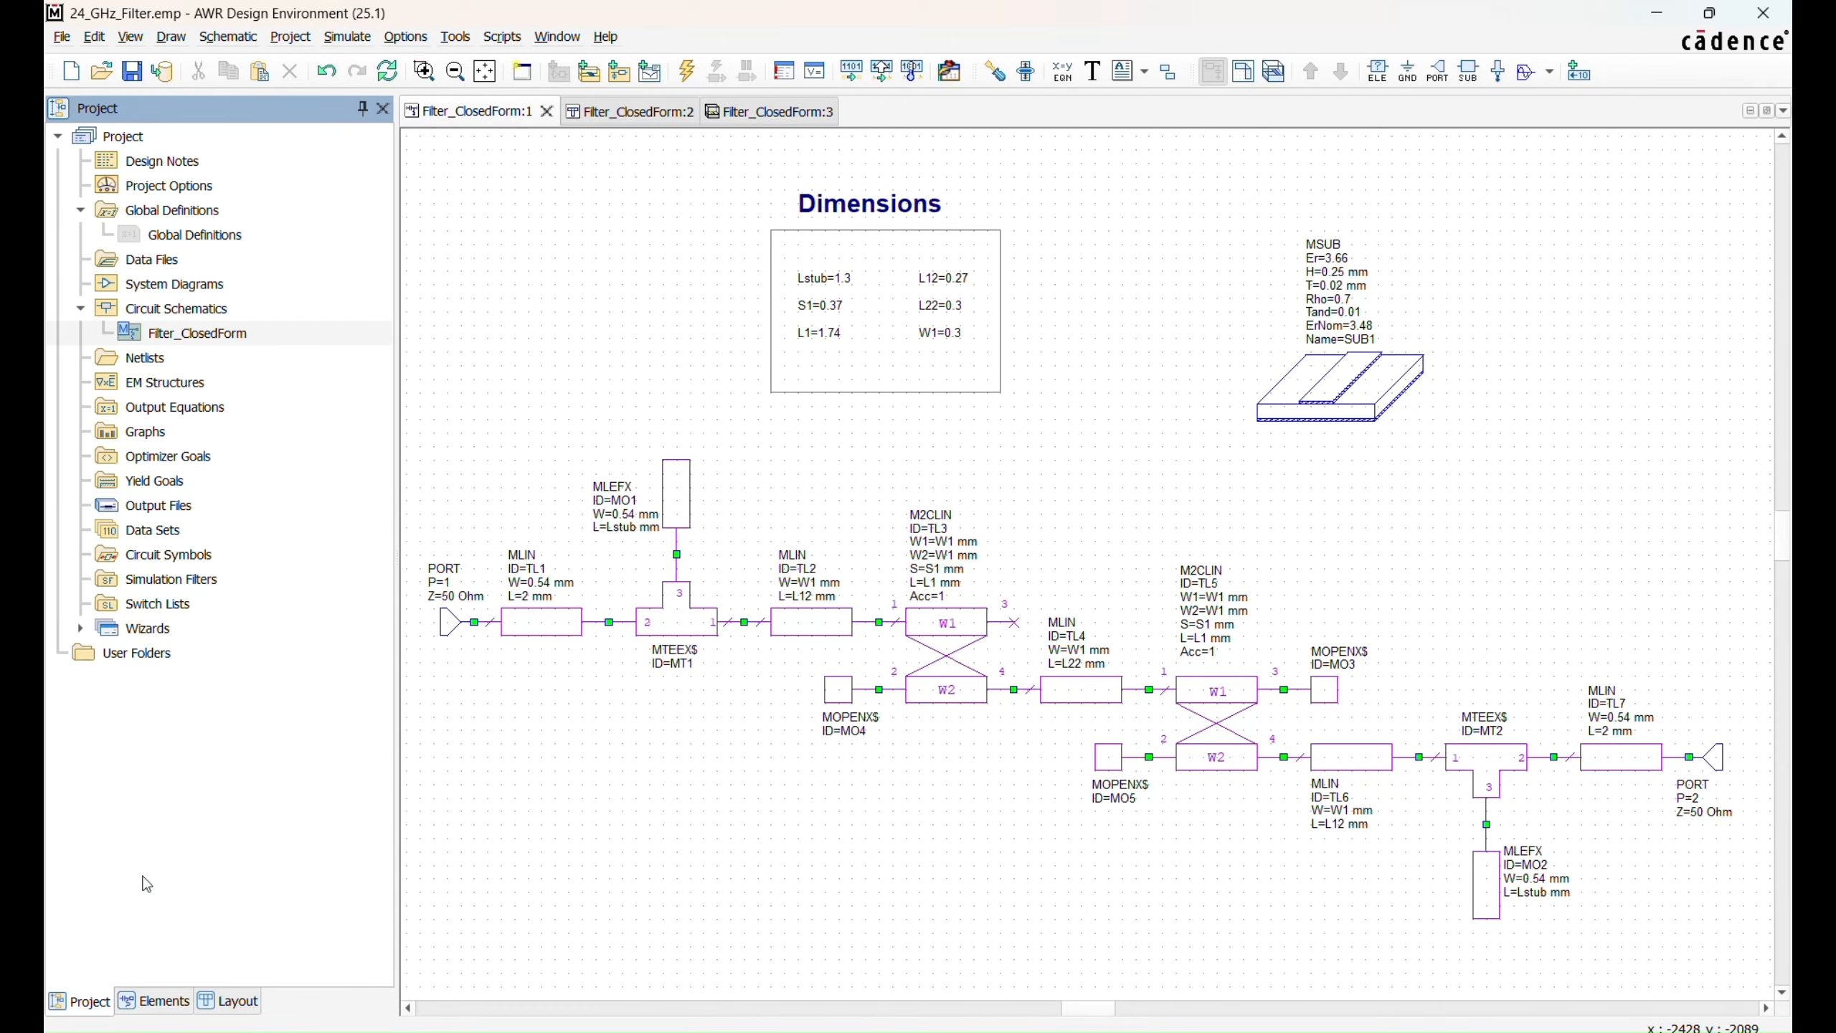
left_click(171, 341)
left_click(94, 36)
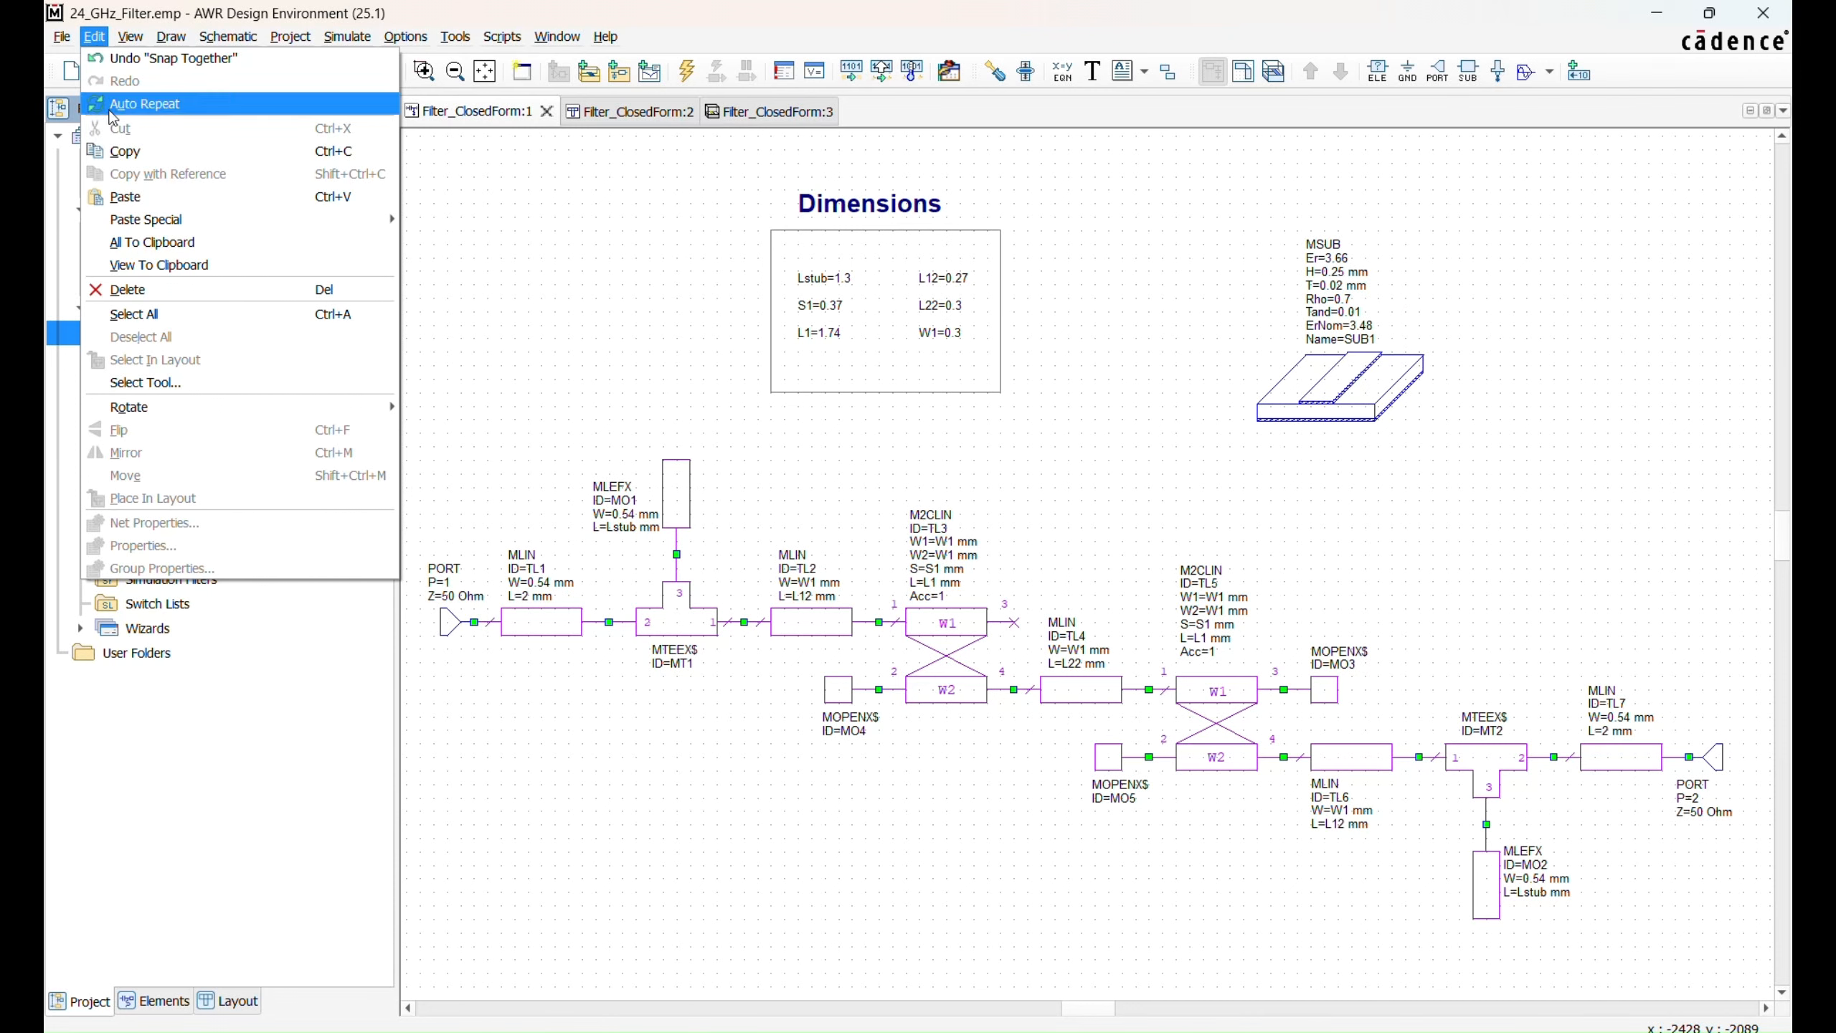
left_click(172, 253)
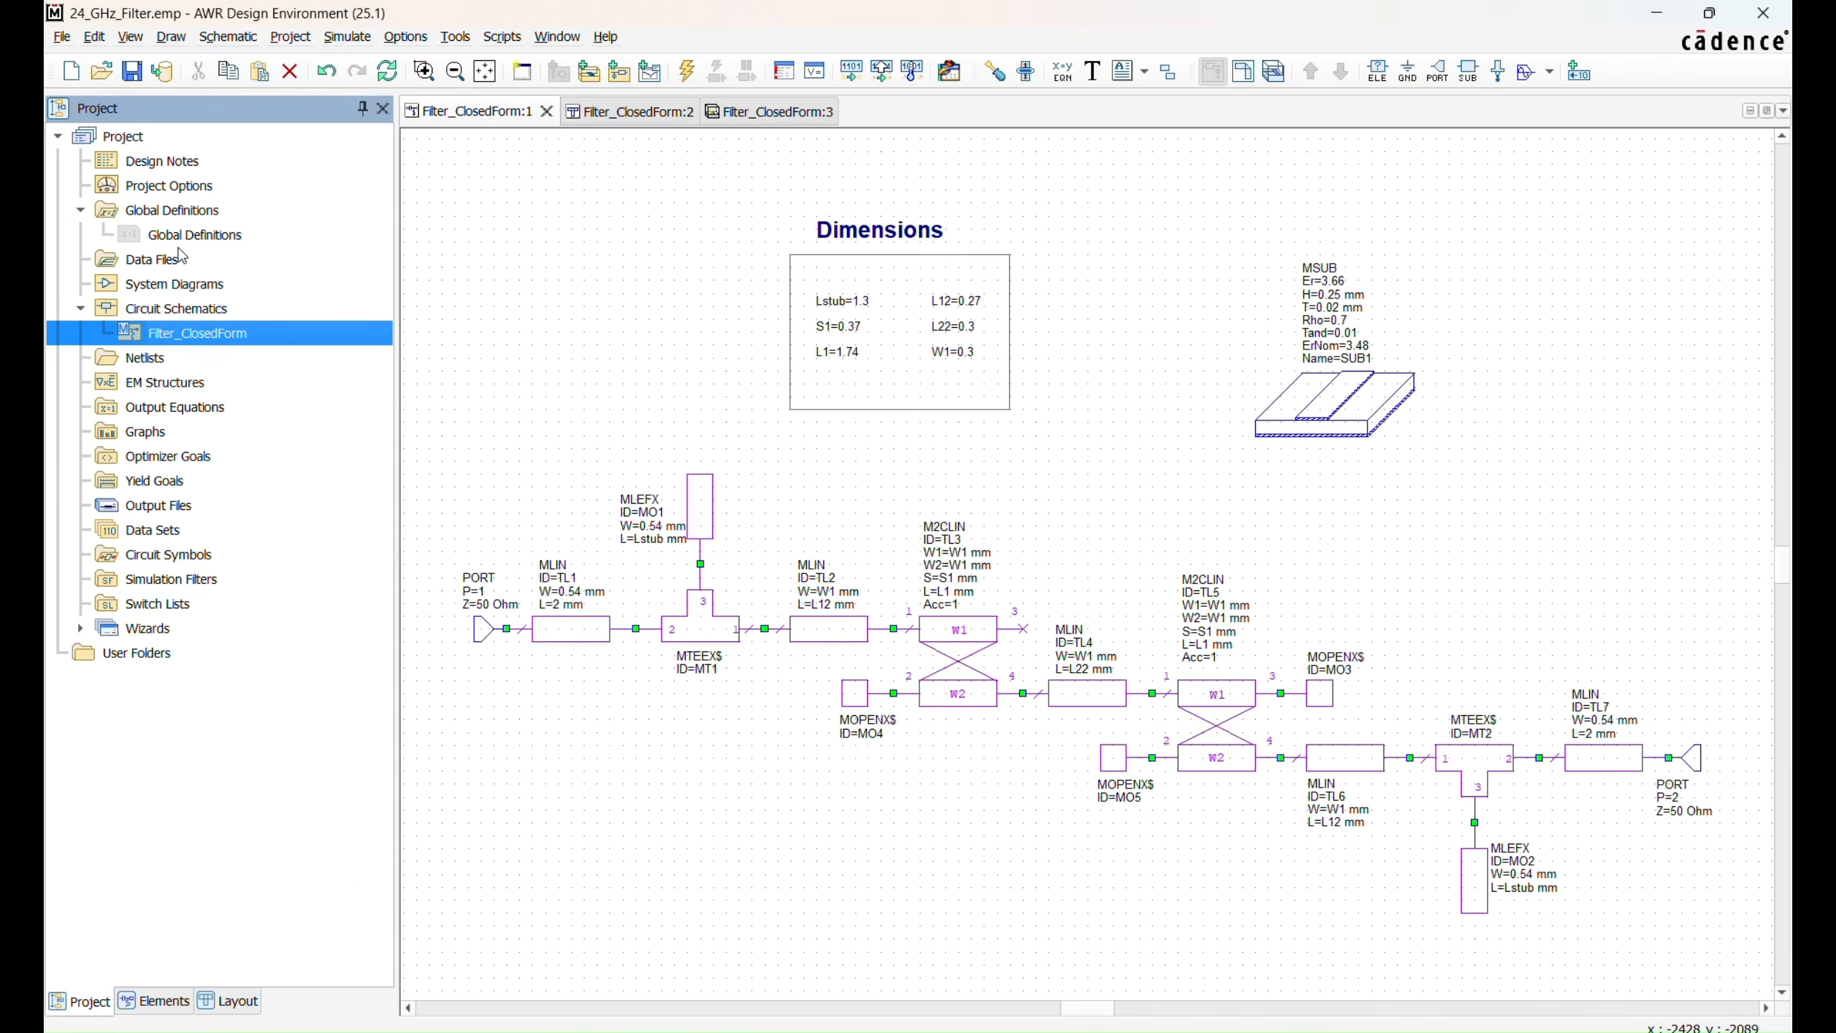
Step: Launch Excel and create a blank workbook in a maximized window
left_click(543, 309)
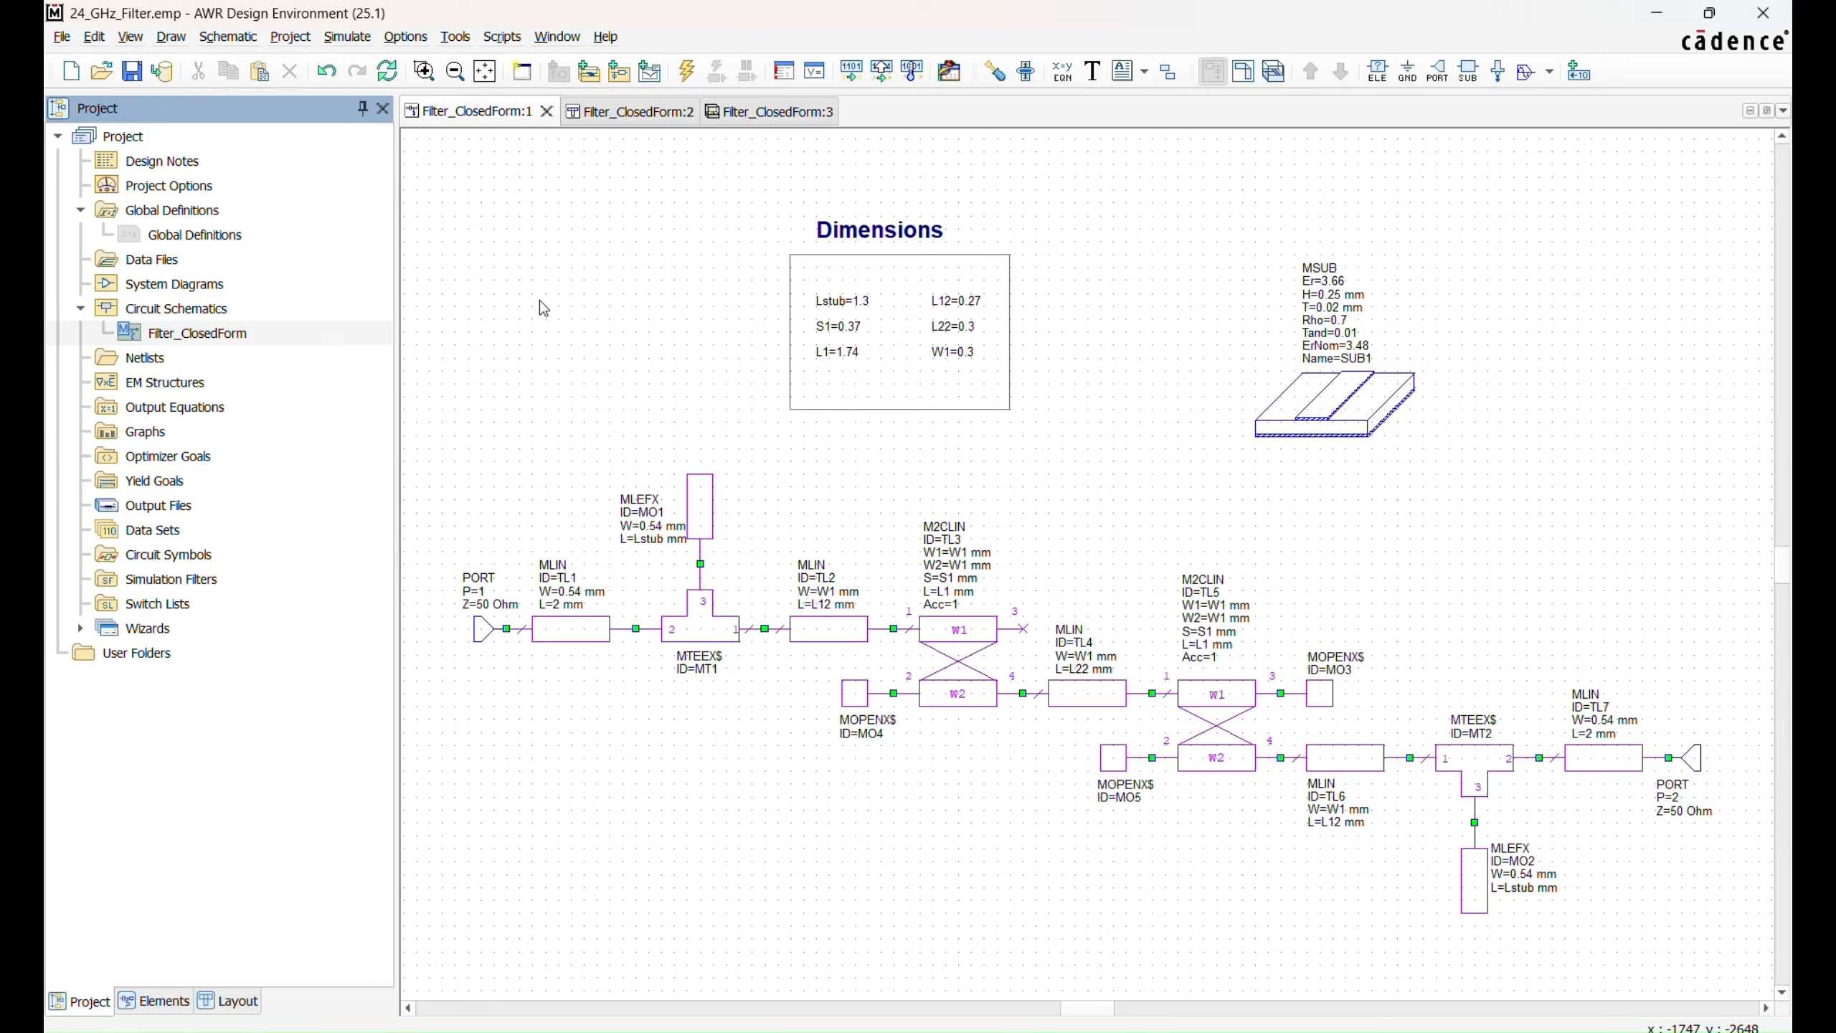
key("super")
type("excel")
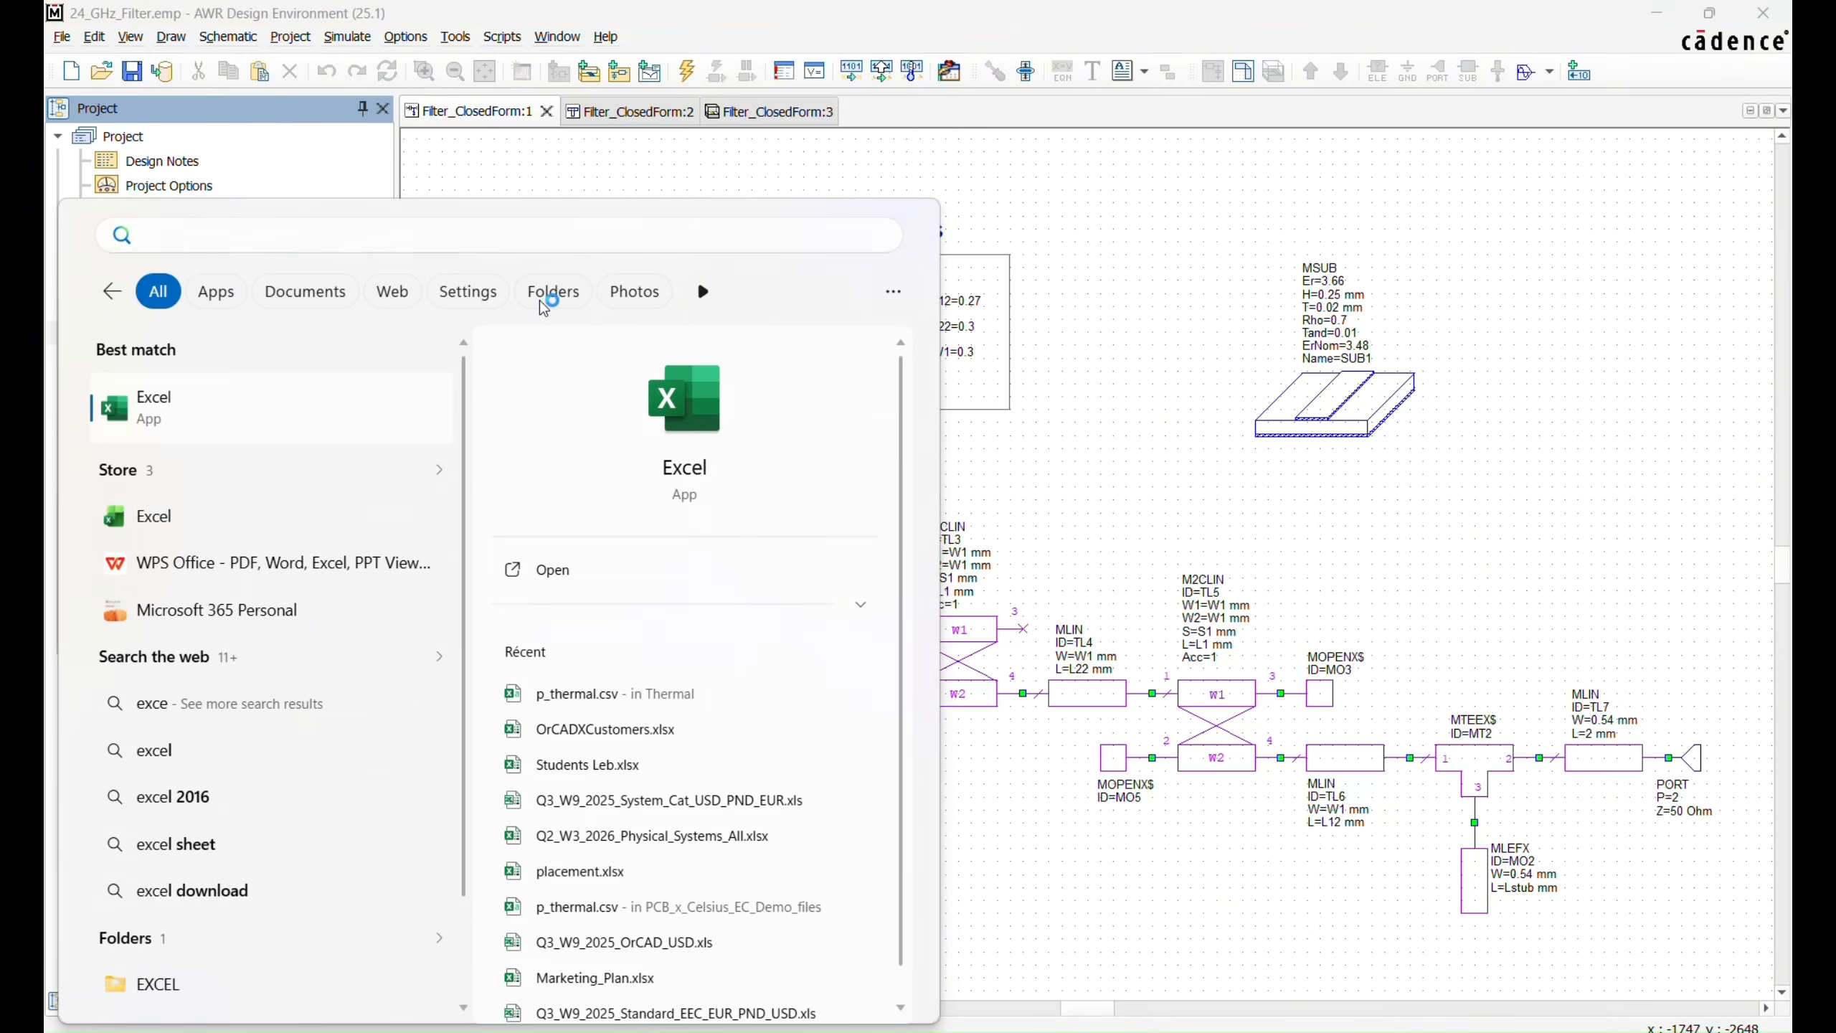
key("Return")
left_click(514, 398)
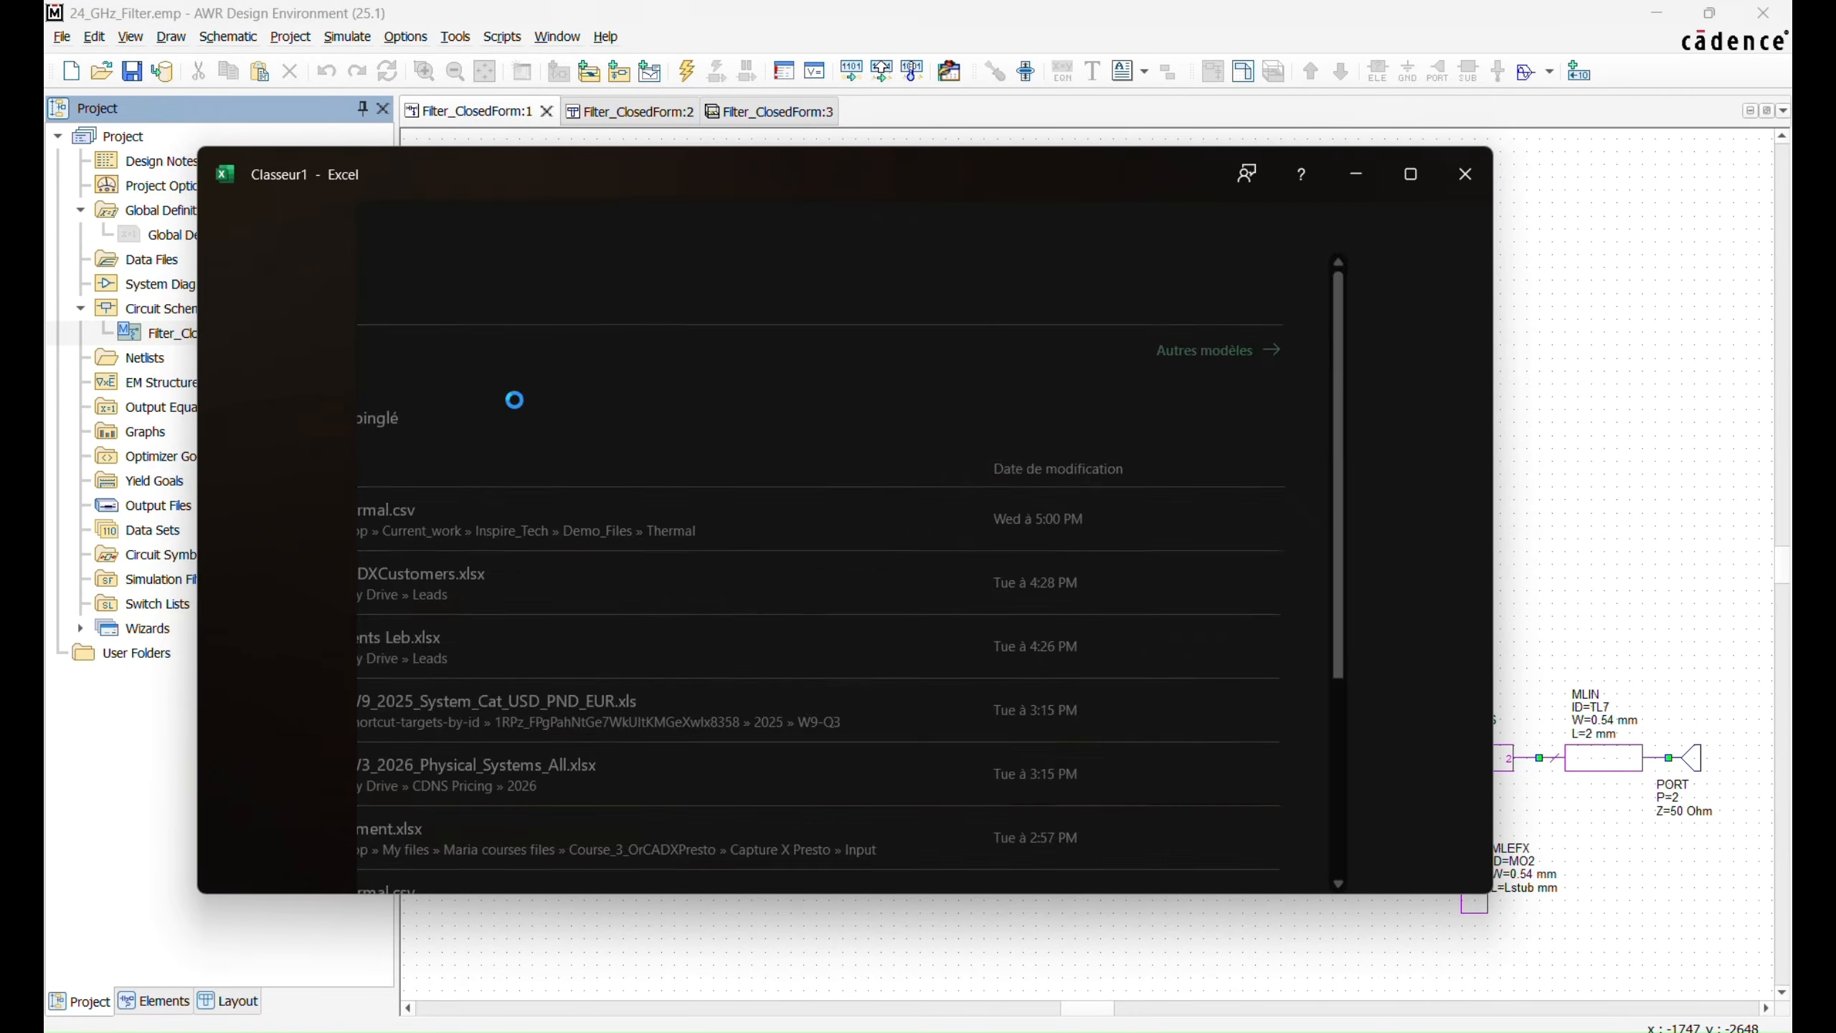
left_click(1408, 179)
Step: Paste the schematic picture at cell F10, move it up to about cell D3, and switch back to AWR Design Environment
right_click(647, 474)
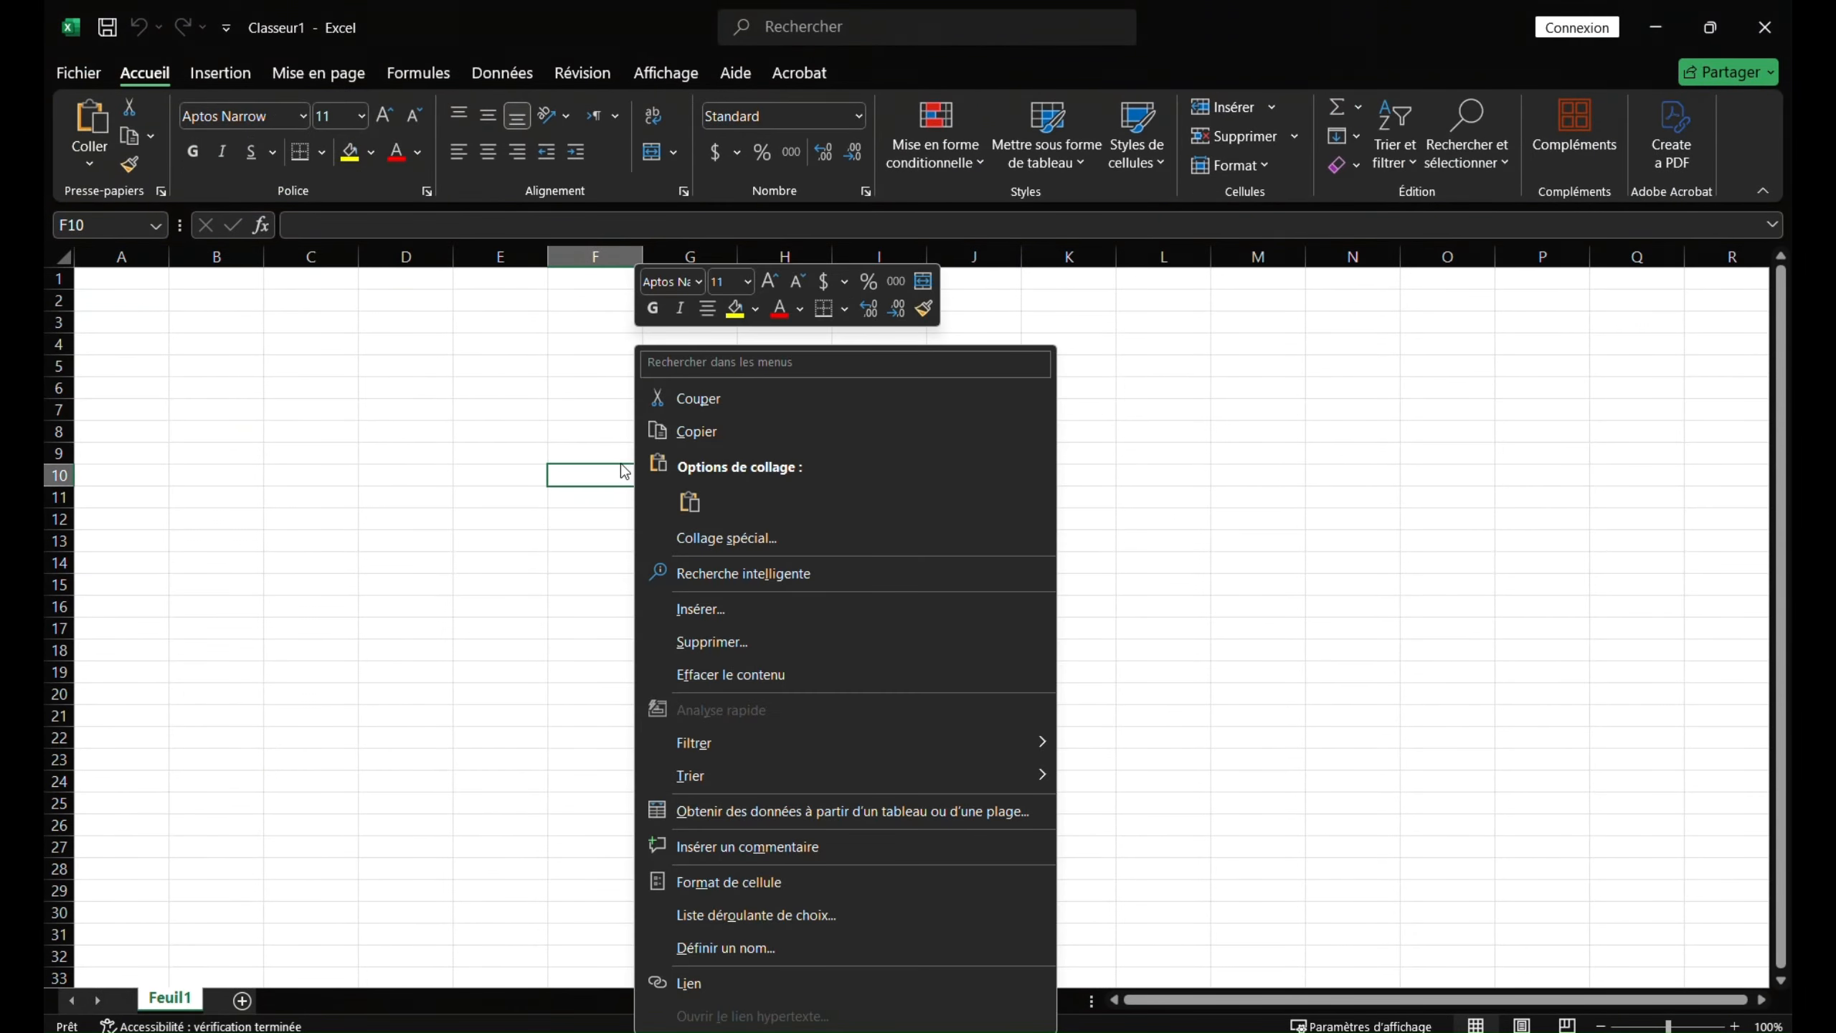
left_click(666, 502)
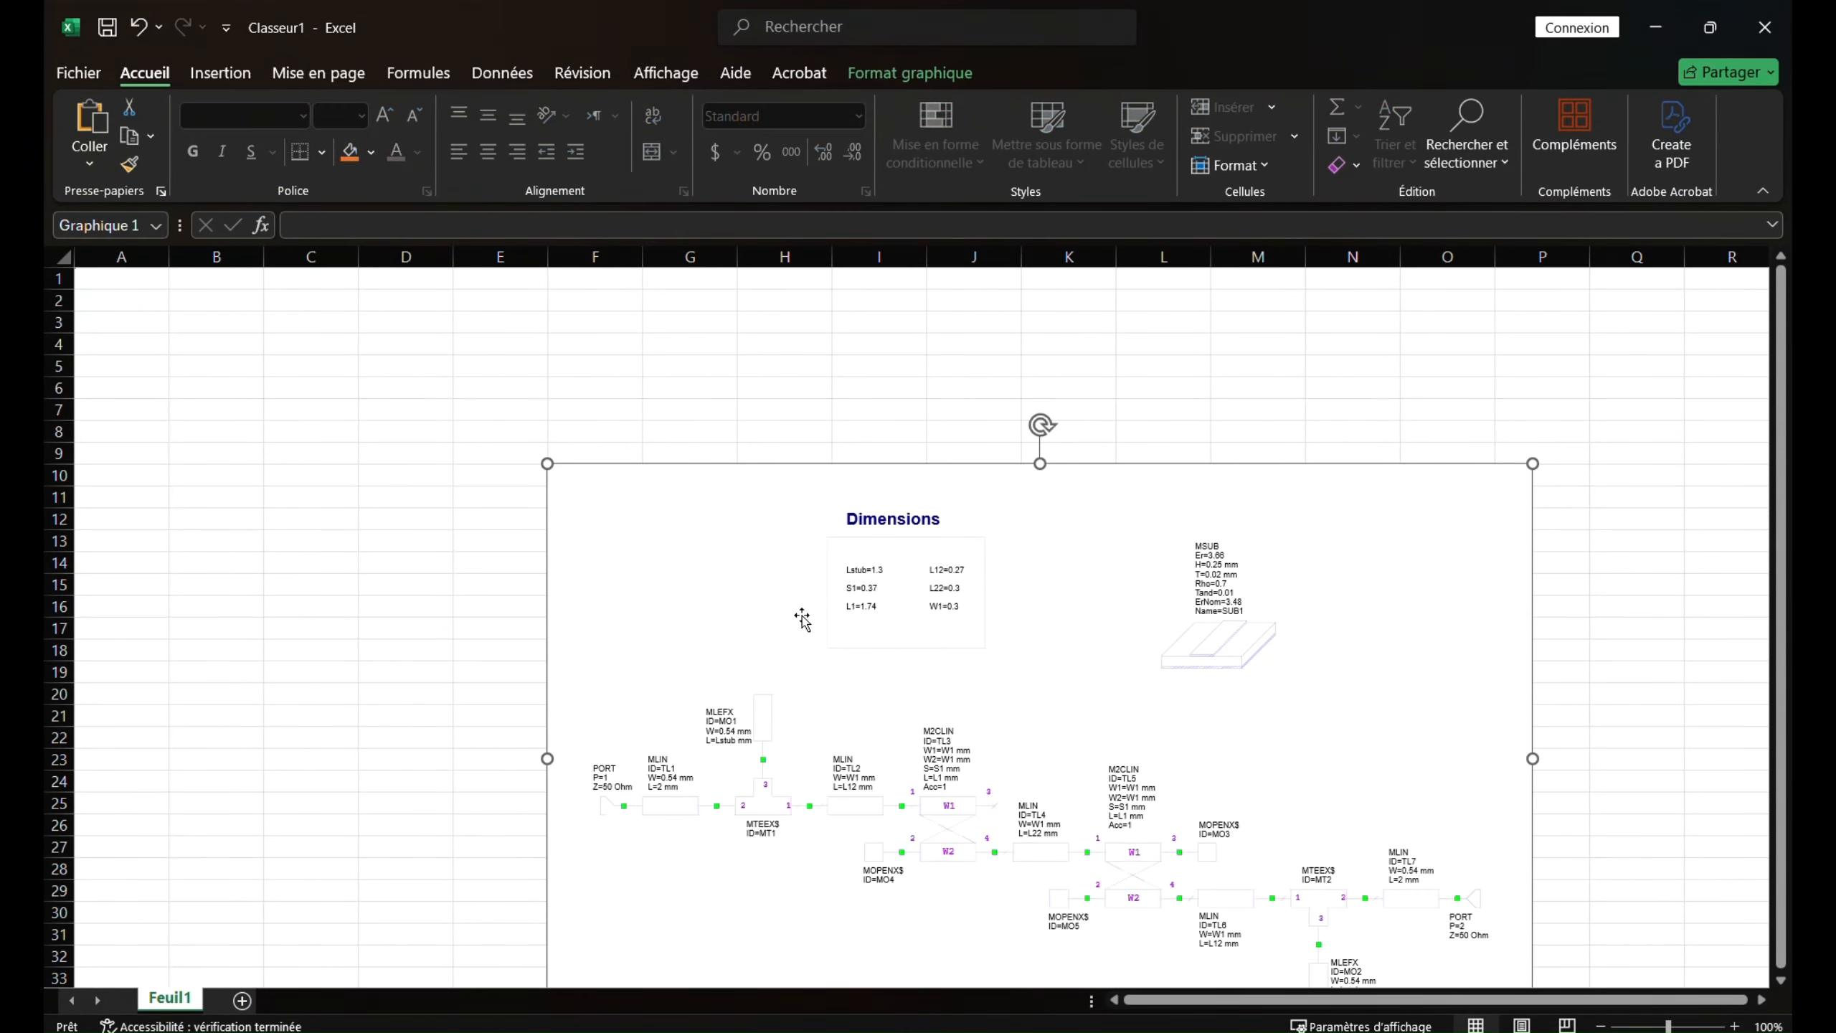
left_click_drag(799, 615, 637, 470)
key("Escape")
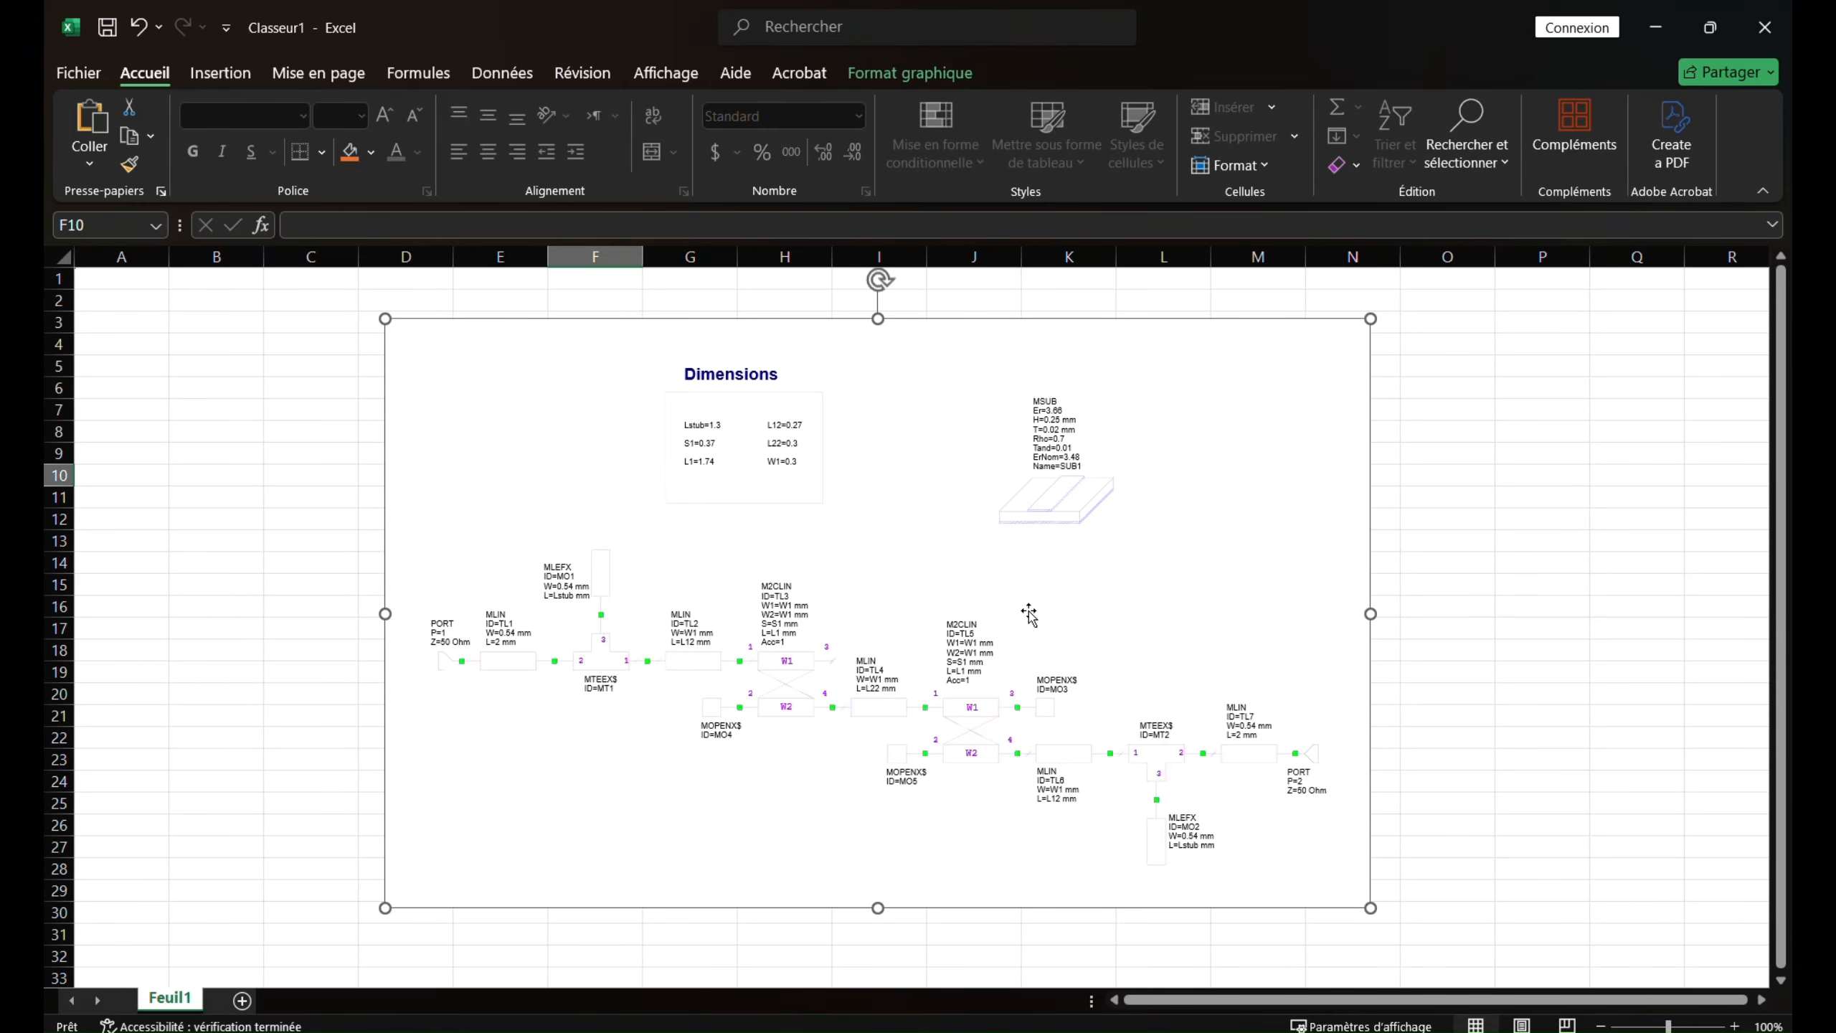
left_click(1114, 550)
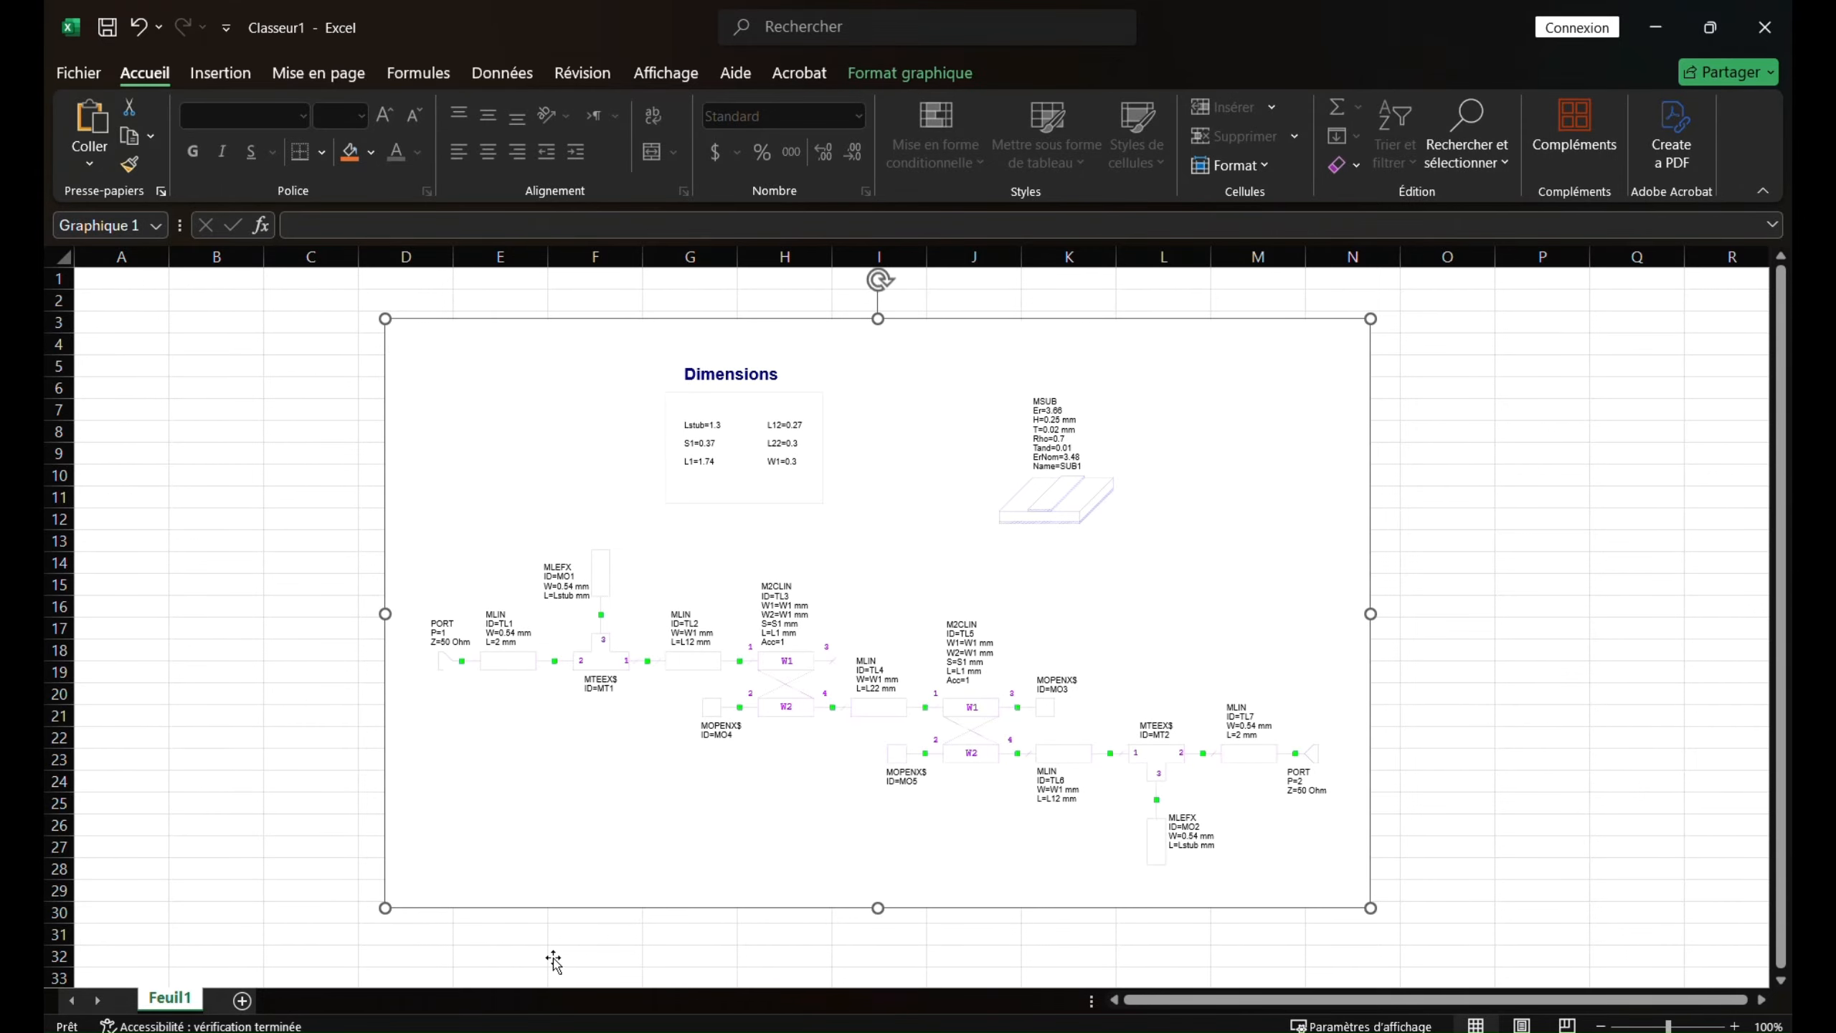
left_click(556, 1031)
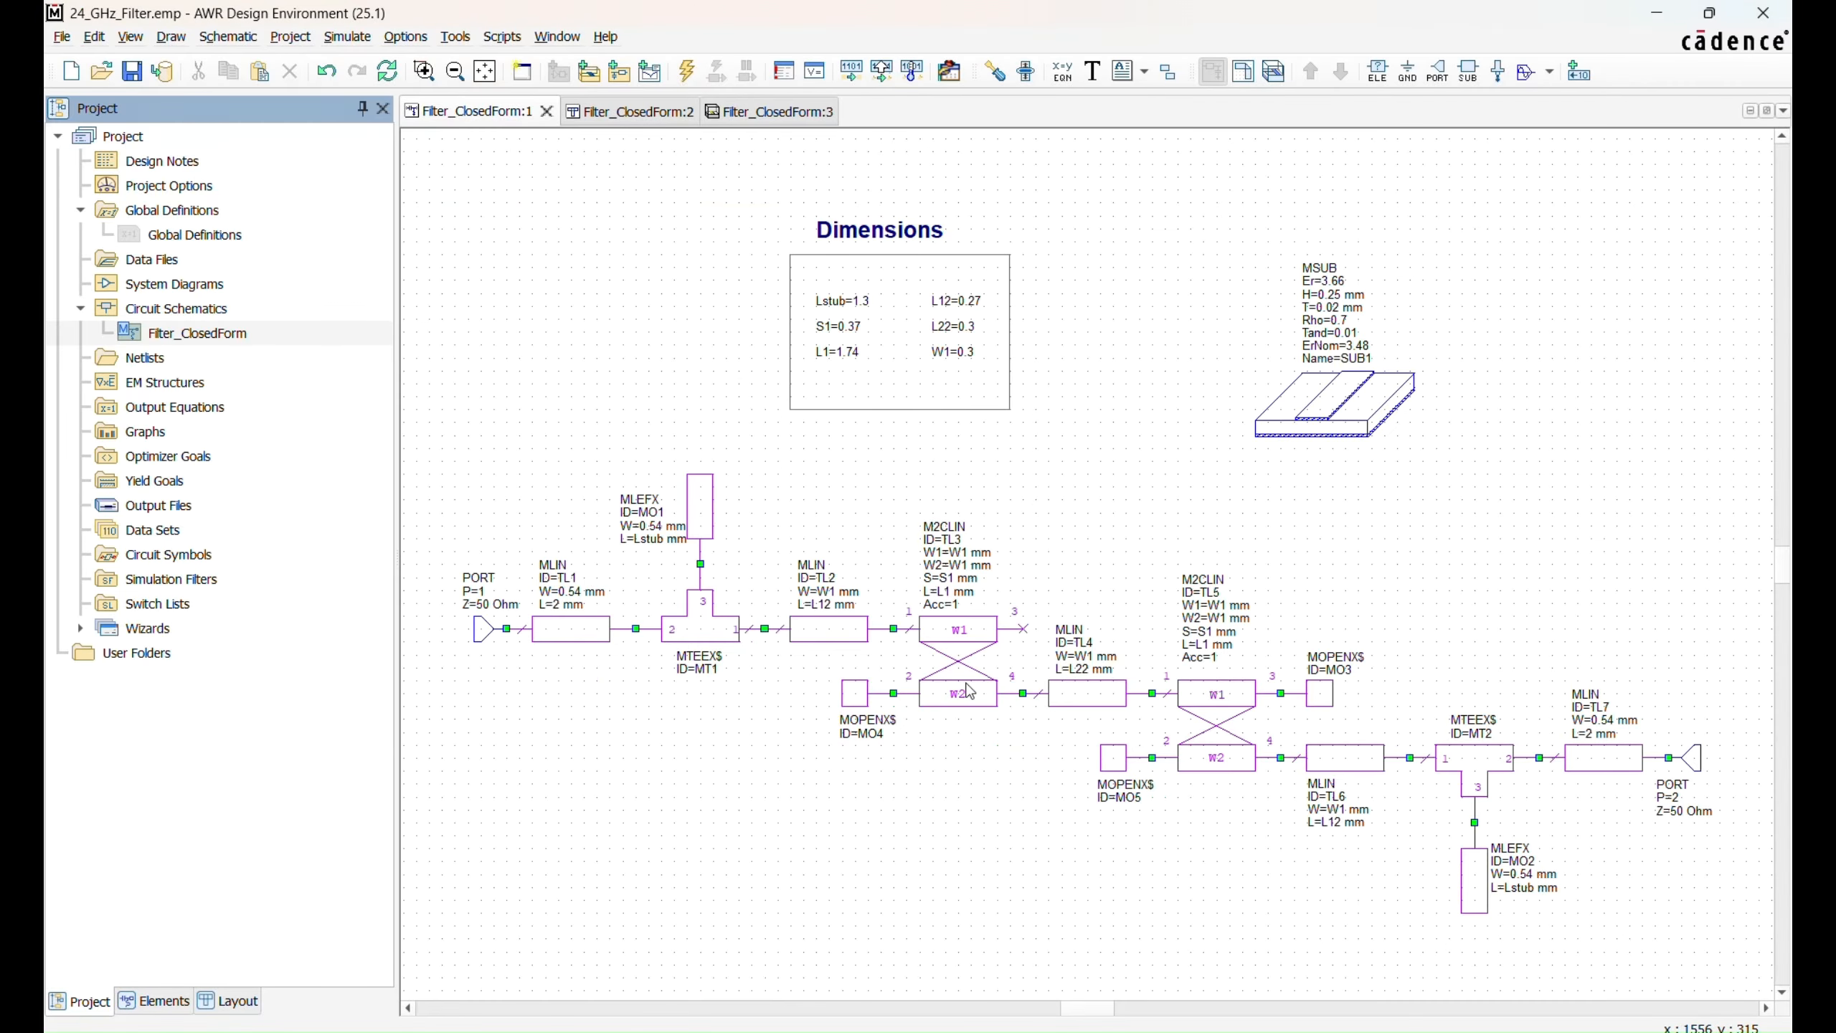